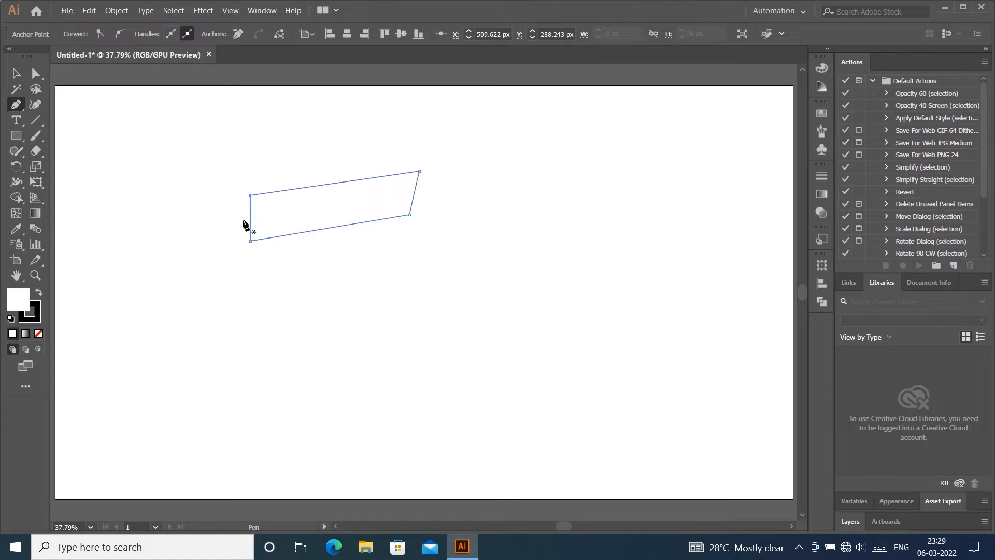
Draw a large closed four-sided panel with the Pen tool, starting inside the slanted strip and extending down and right beyond it.
click(275, 211)
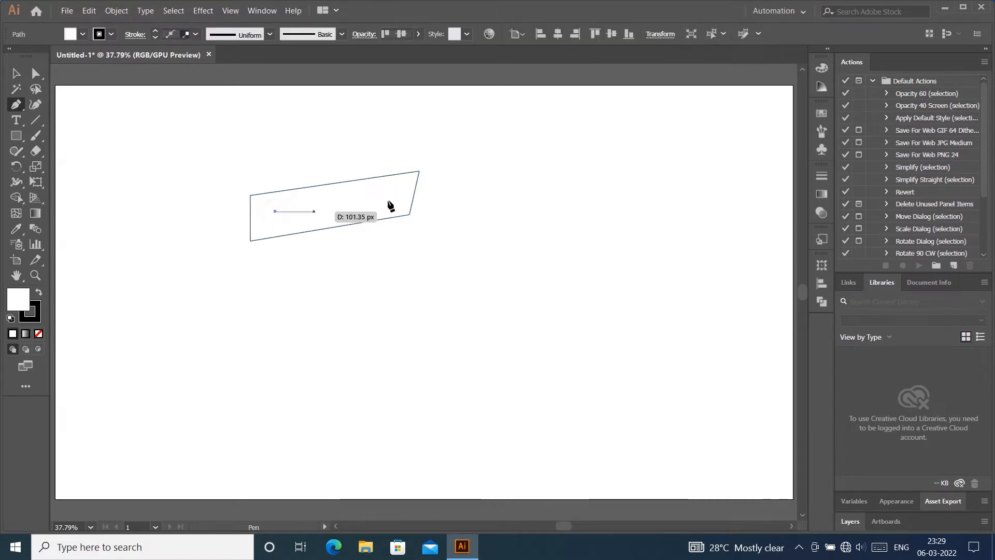
click(498, 175)
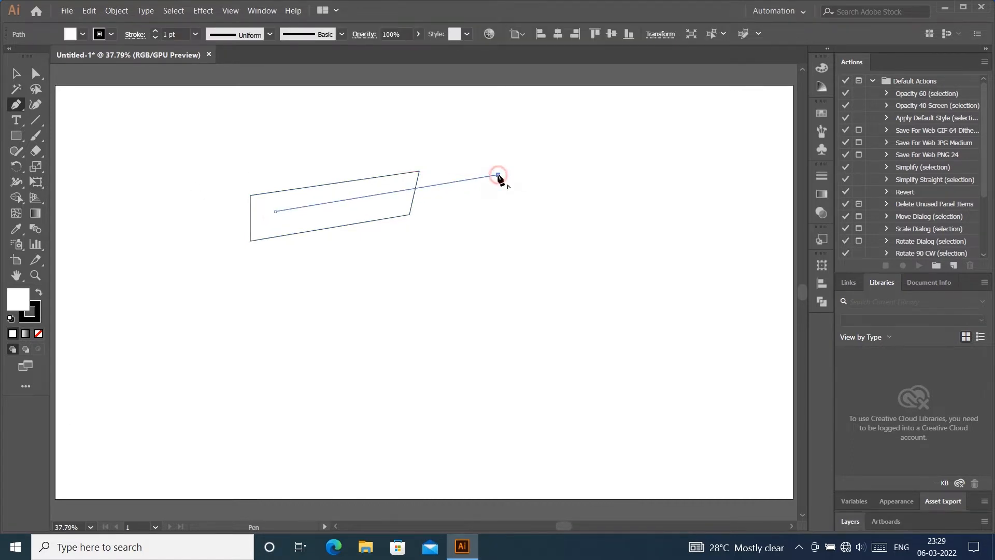
click(533, 300)
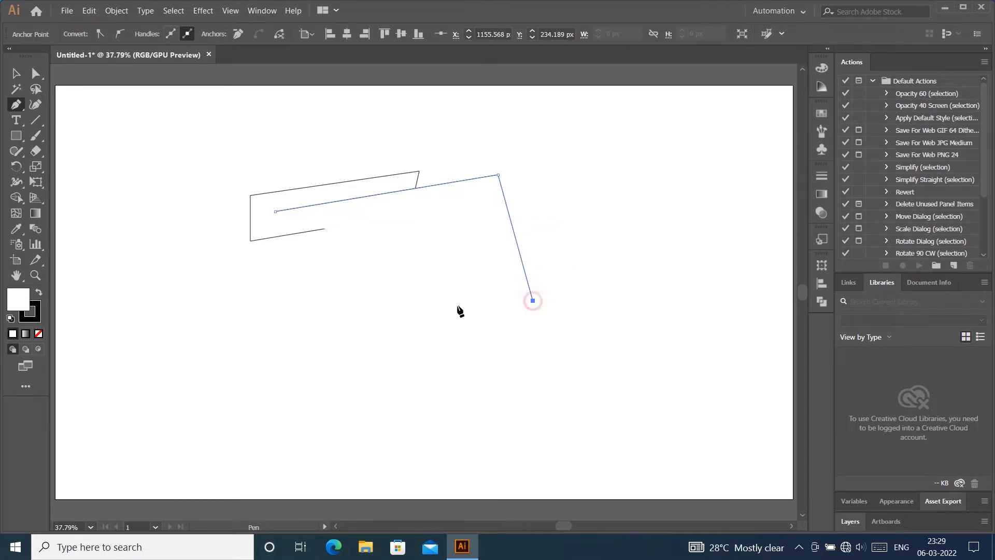
click(294, 343)
click(276, 212)
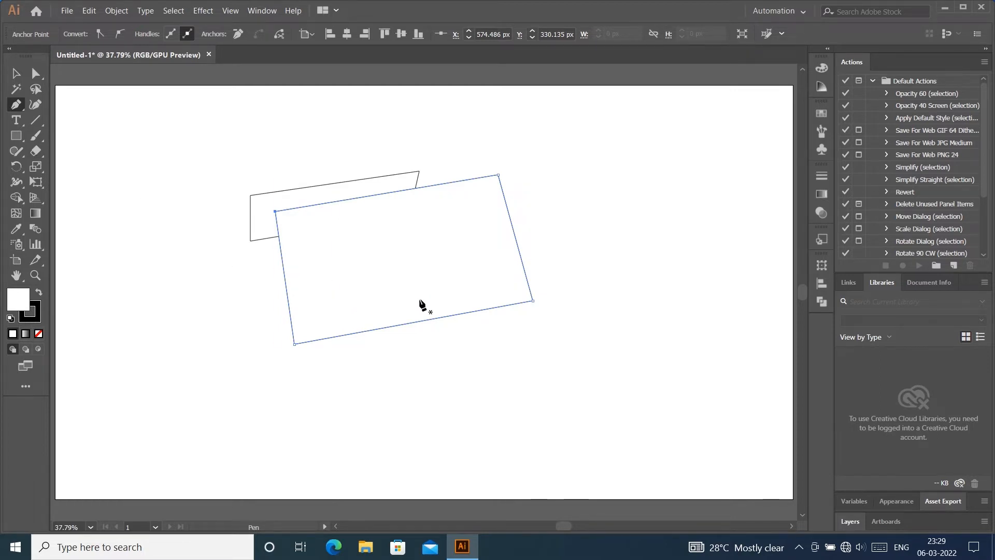
Draw a closed slanted strip with the Pen tool over the panel's lower-left edge, its upper side about 410 px long and its right end pointed.
click(430, 291)
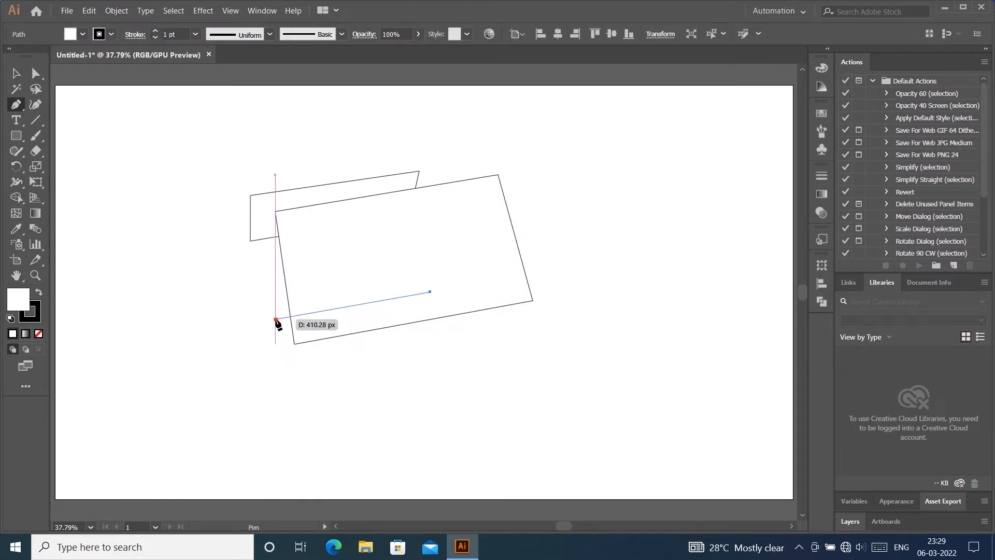
click(275, 320)
click(283, 357)
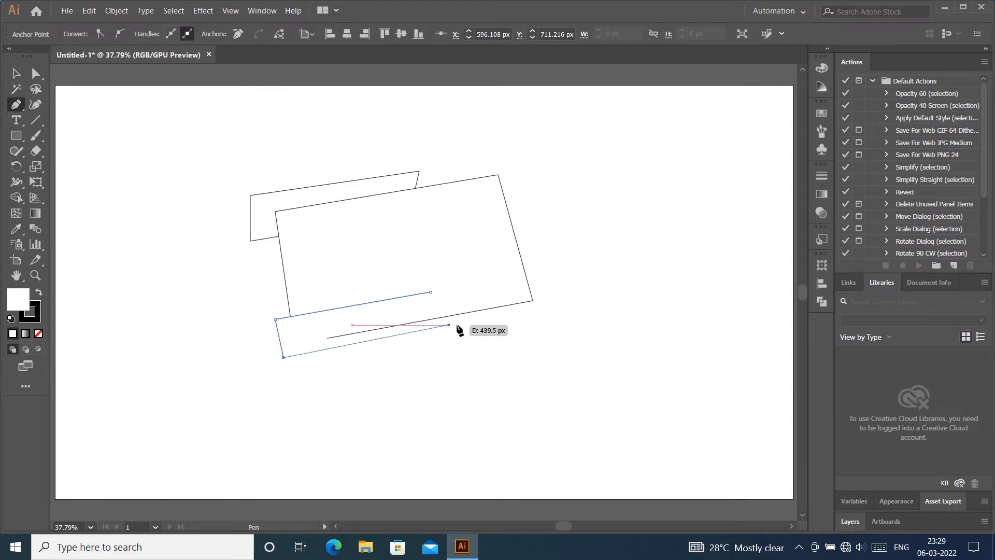
click(460, 324)
click(431, 293)
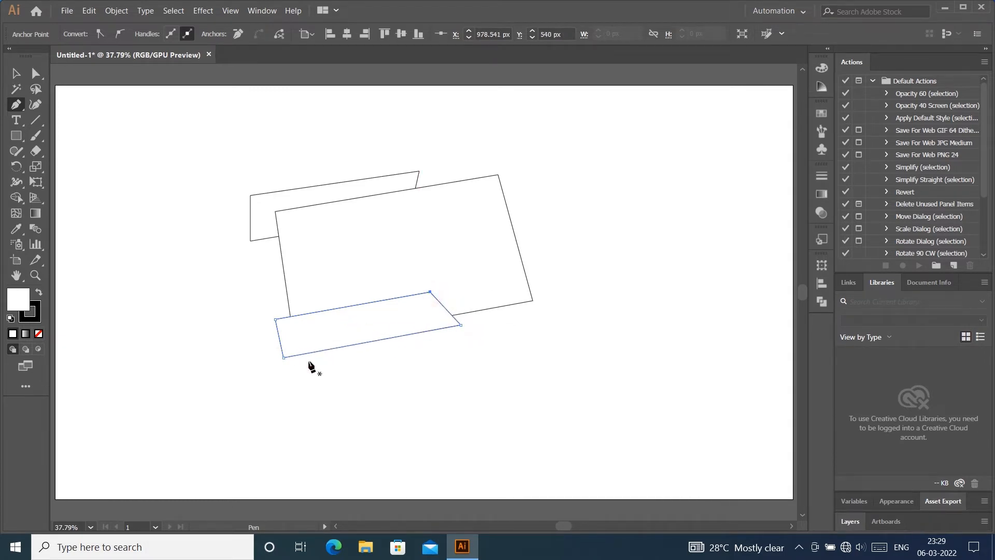
Bring the upper slanted strip in front of the large panel.
click(15, 74)
click(339, 191)
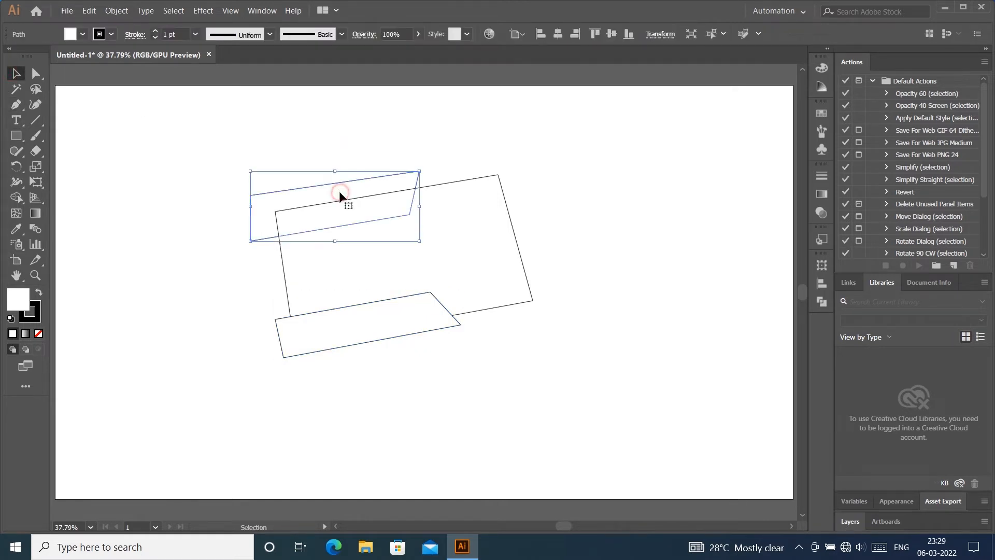
key(ctrl+shift+b)
click(524, 132)
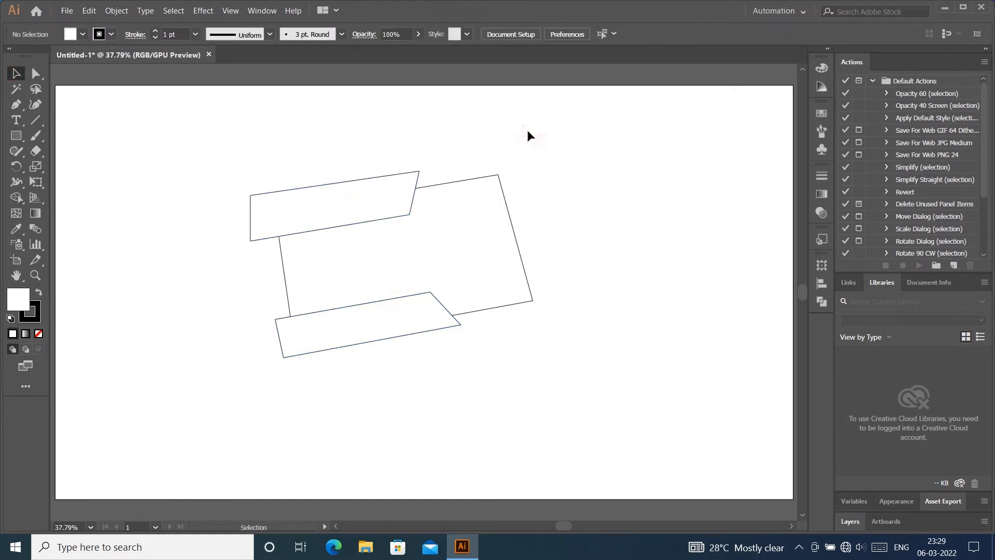
Move the large panel's lower-right anchor point inward so its right side slopes slightly to the left going down.
click(521, 258)
key(a)
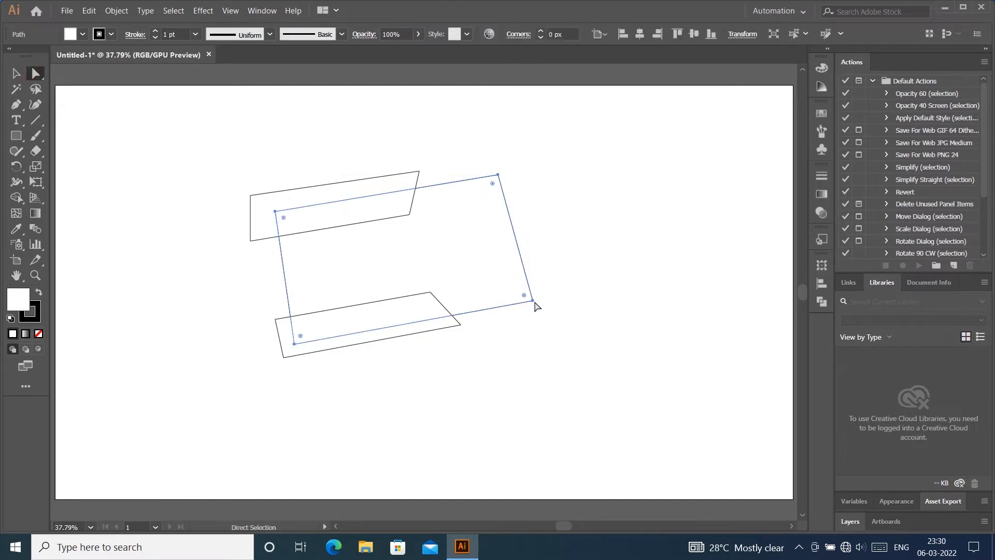
drag(532, 300, 487, 307)
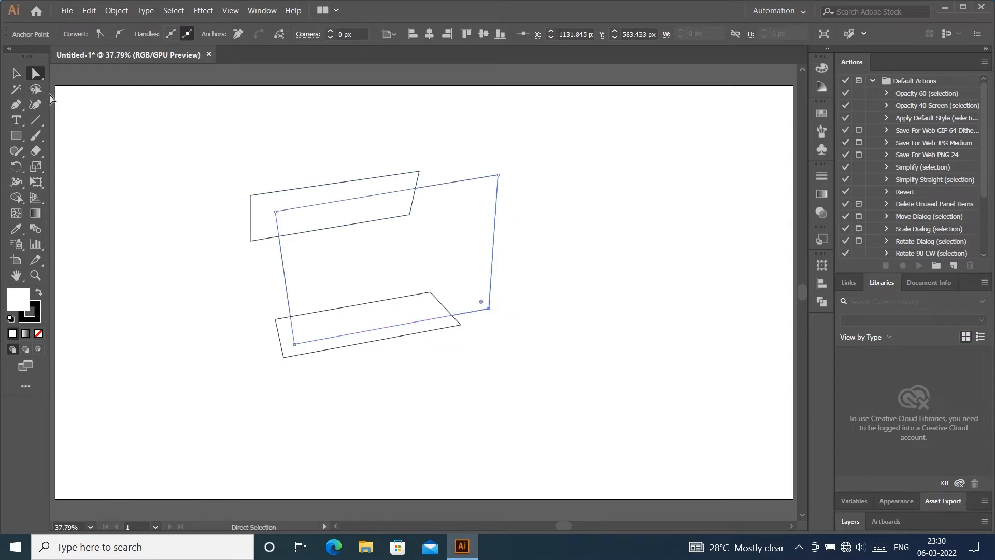
click(138, 164)
Draw a small closed triangular fold between the upper strip's lower-left corner and the panel's left edge, its slanted side about 110 px long.
click(15, 105)
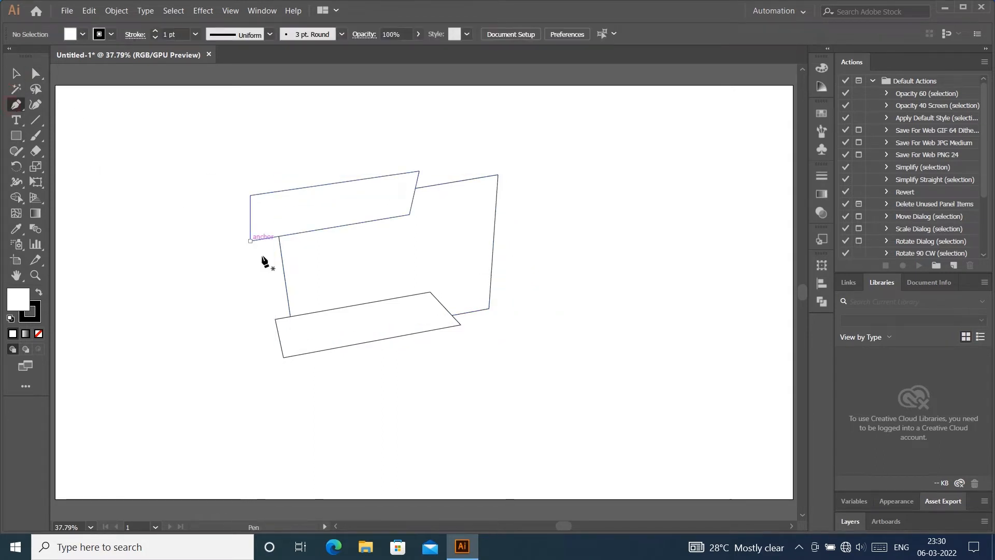
click(251, 241)
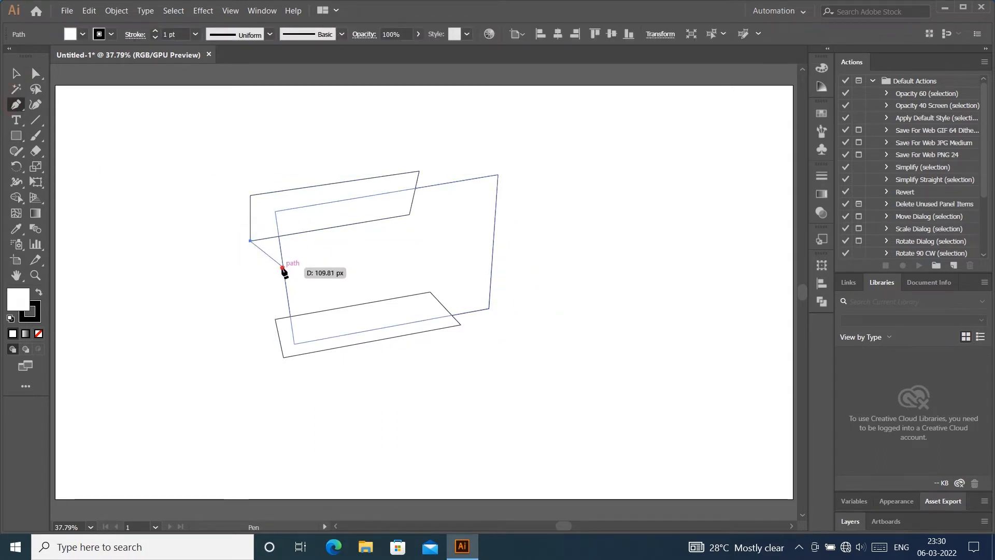
click(284, 268)
click(278, 237)
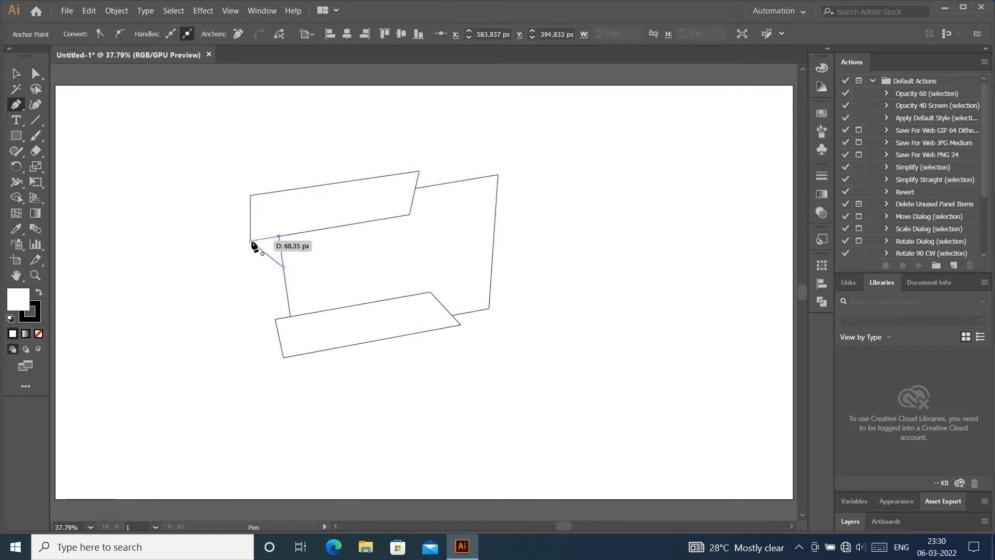
click(251, 242)
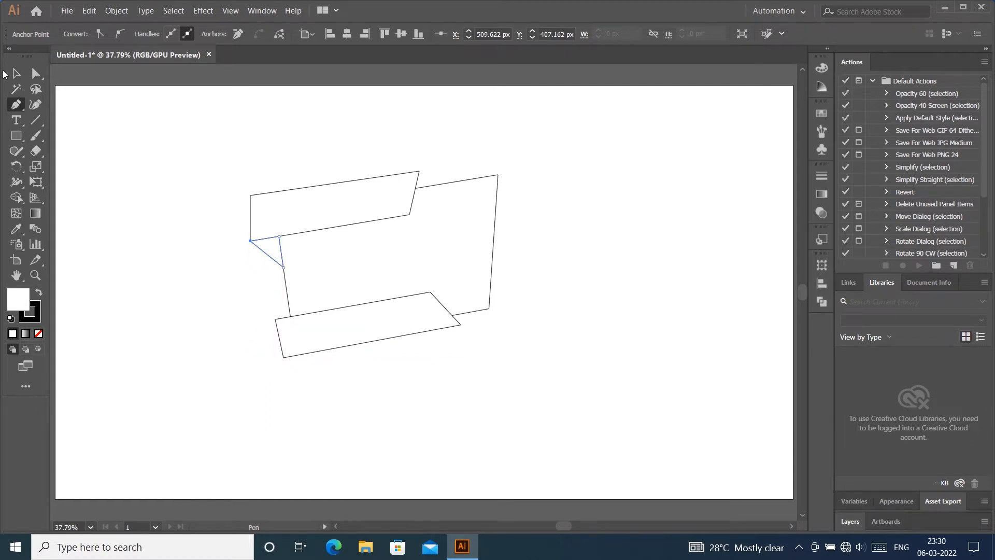
Move the lower strip right and slightly up so its pointed end extends just past the panel's right edge.
click(16, 73)
click(390, 327)
drag(390, 326, 416, 316)
click(601, 258)
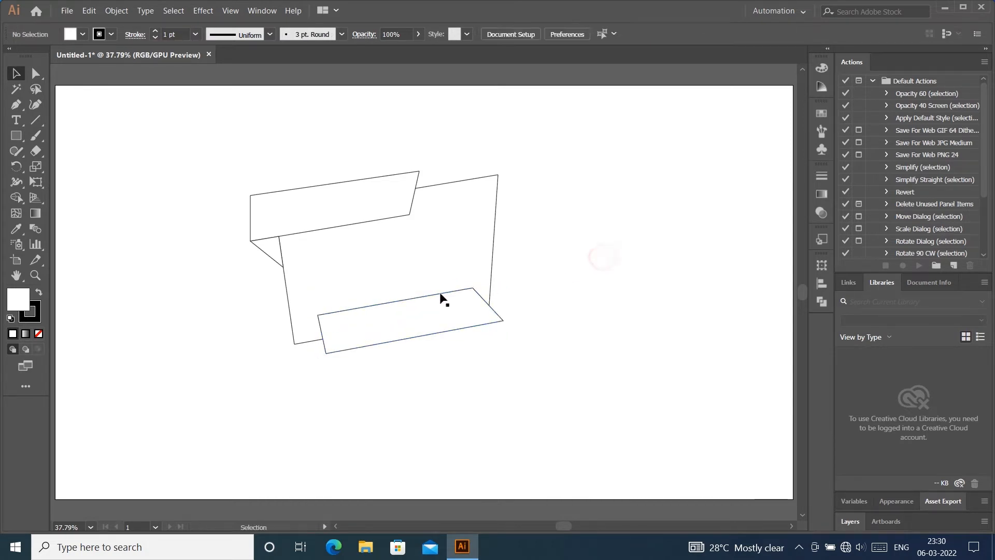
Draw a small closed triangular fold hanging below the lower strip, starting at its lower-left corner.
click(16, 105)
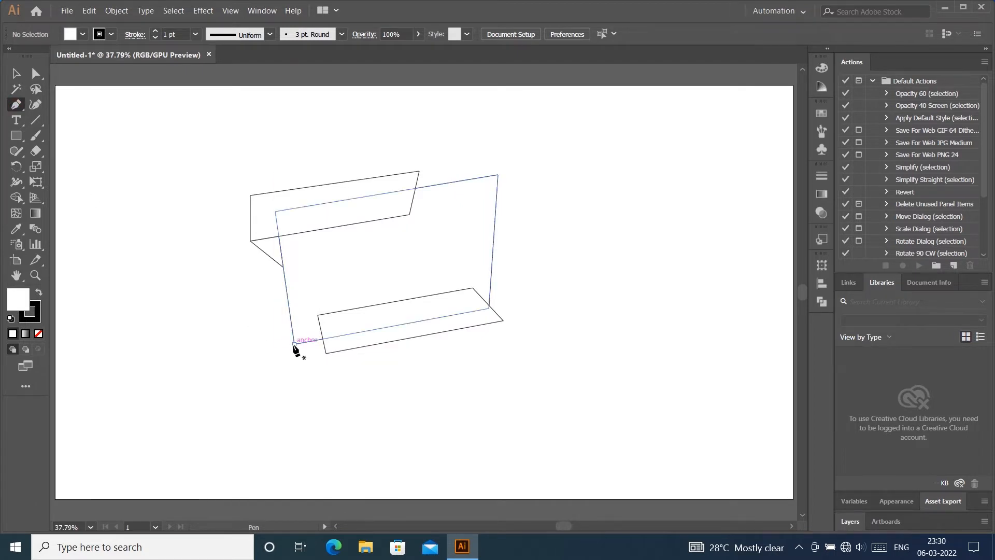
click(325, 353)
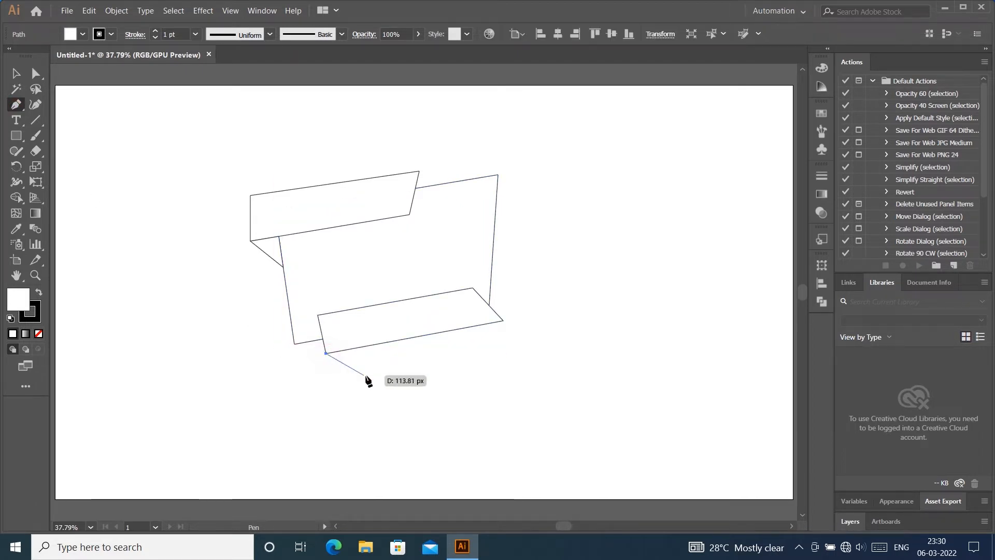
click(368, 377)
click(360, 347)
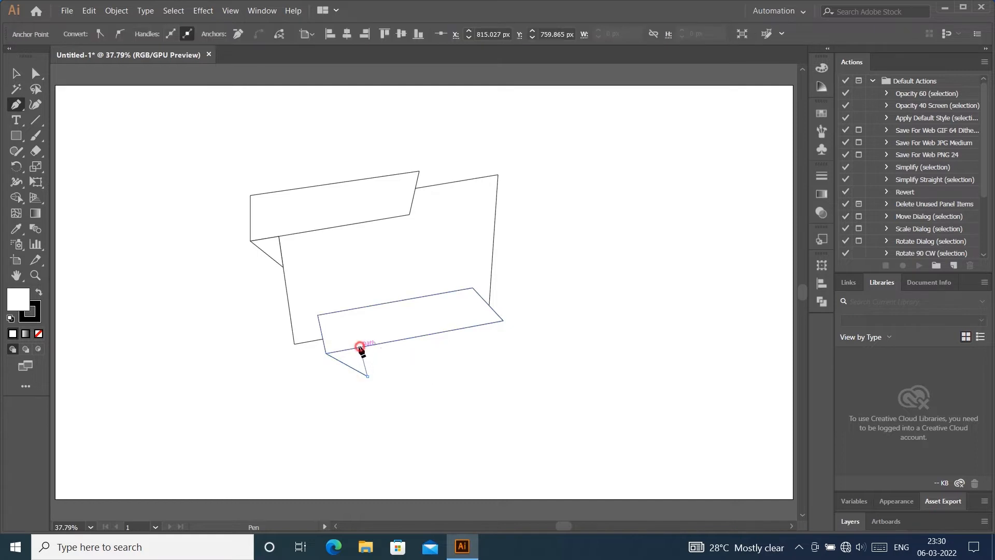
click(327, 354)
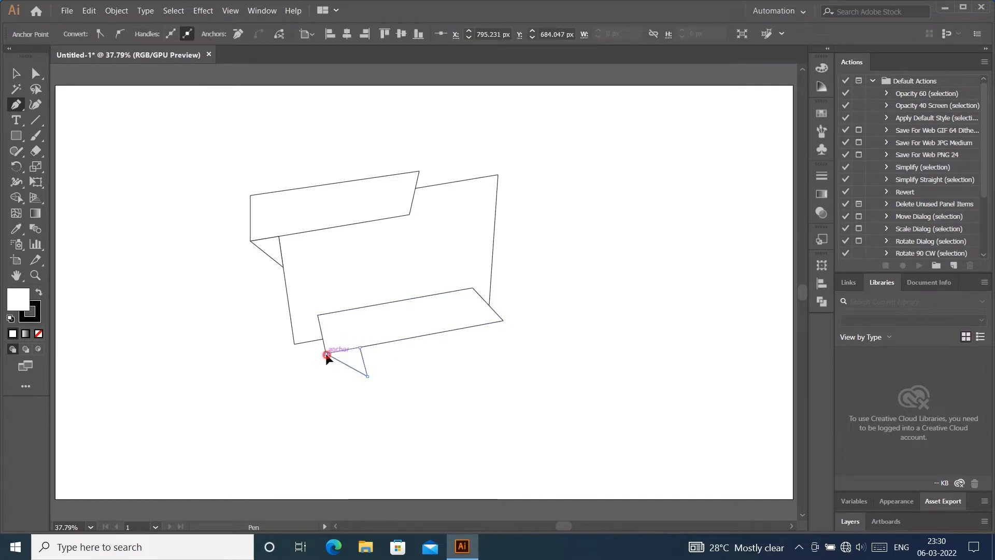
Draw a larger triangular fold from the panel's lower-left corner to the tip of the lower fold, and send it to the back.
click(294, 343)
click(367, 376)
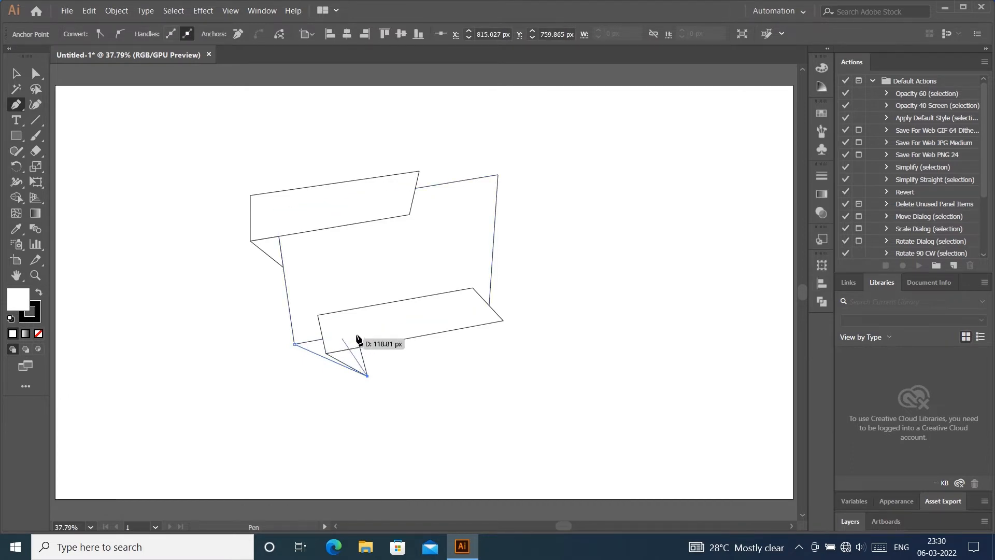
click(357, 331)
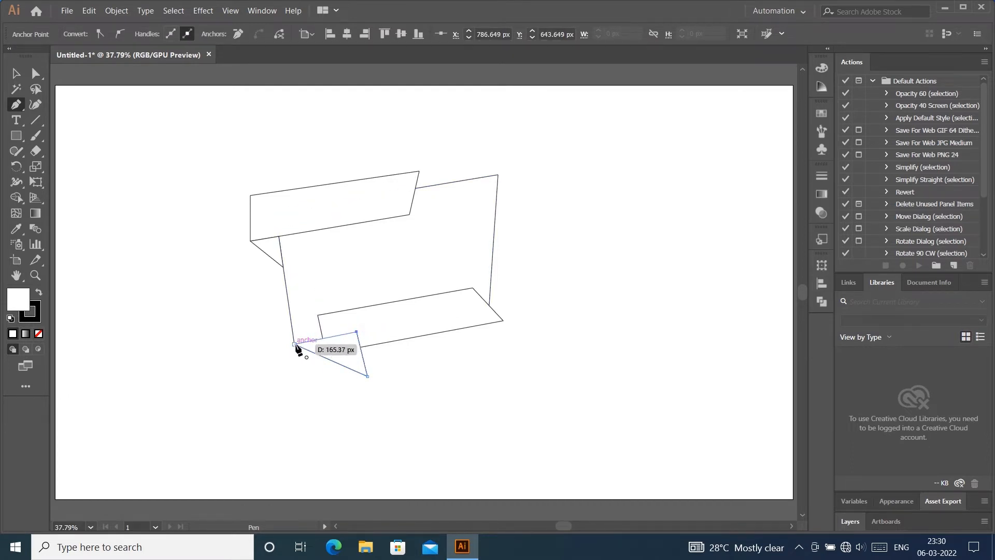
click(294, 343)
click(17, 74)
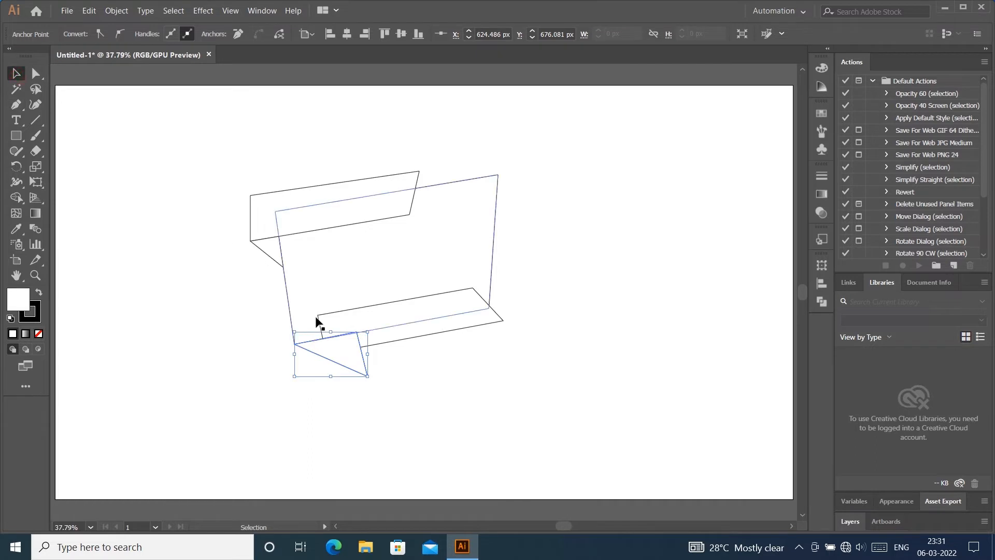
key(ctrl+shift+[)
click(468, 337)
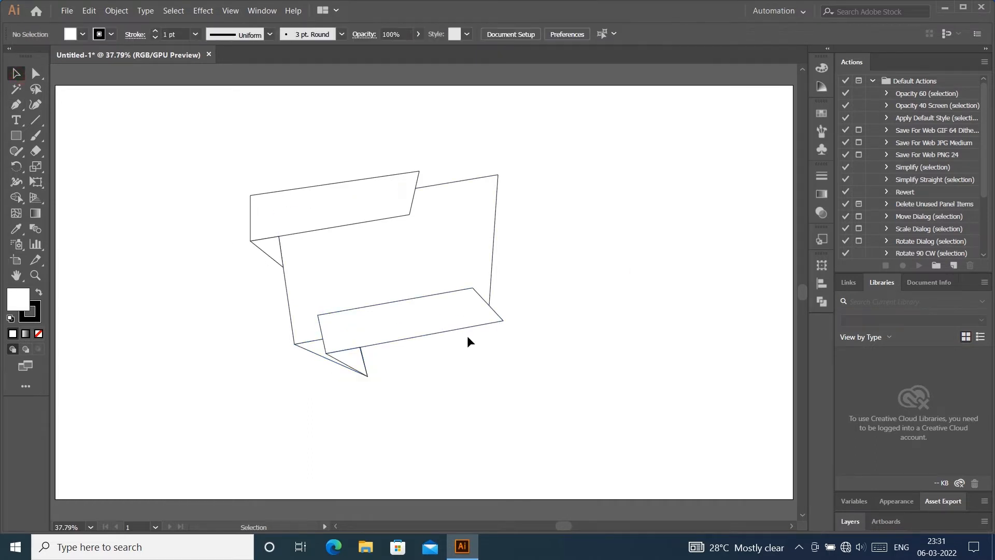
Fill the large panel with the grey 7C7676.
click(487, 229)
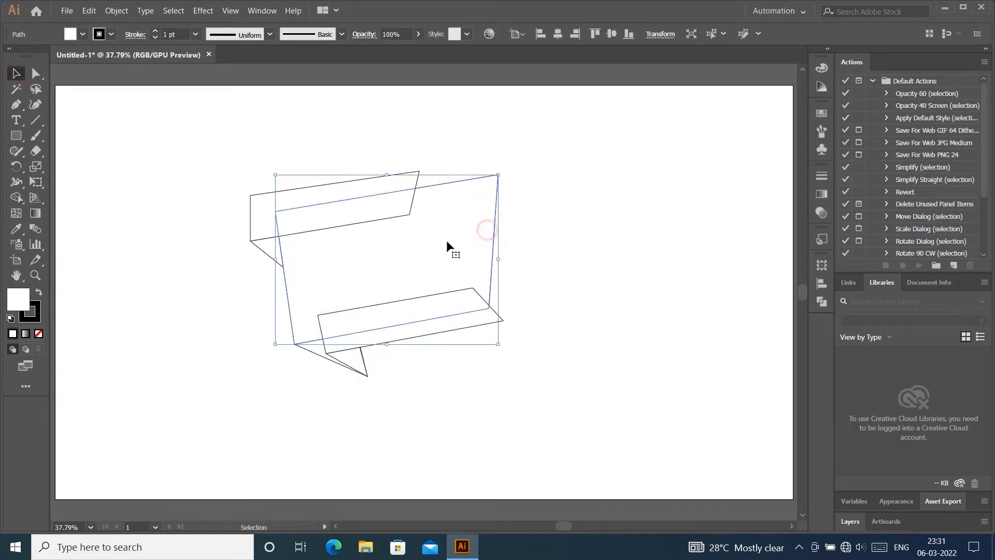
double_click(26, 301)
click(359, 270)
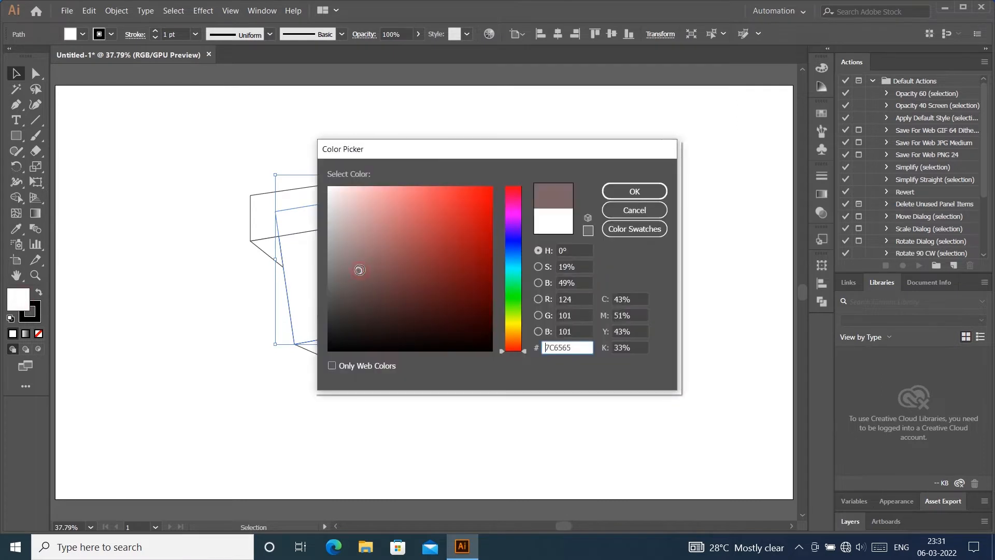
click(636, 190)
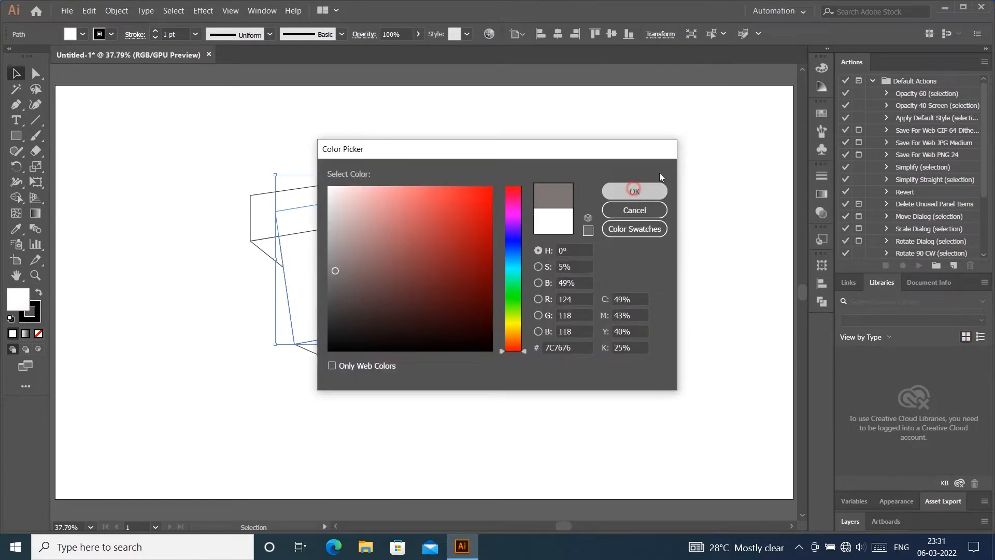
click(715, 141)
click(284, 285)
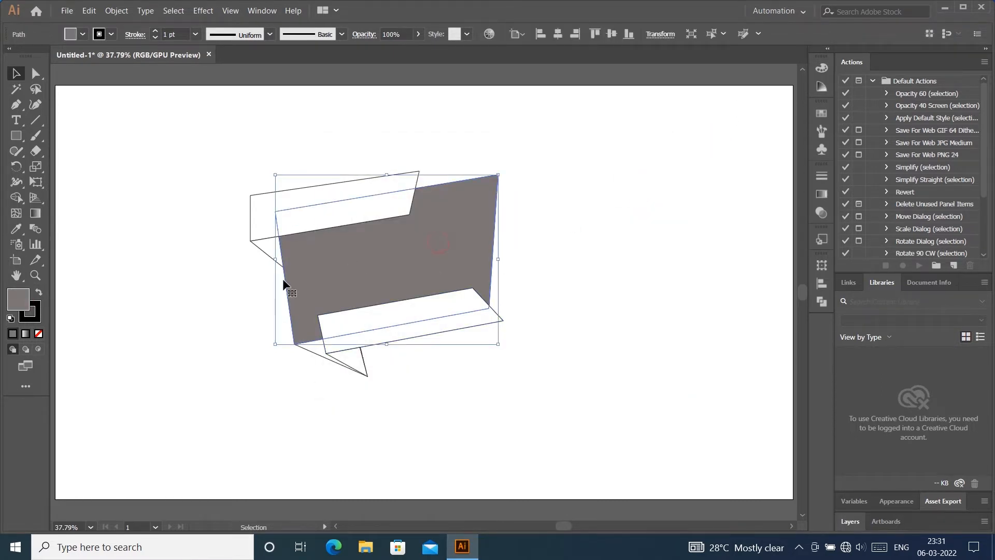
click(38, 313)
click(145, 309)
Fill the lower strip with the dark red 541F1F.
click(369, 310)
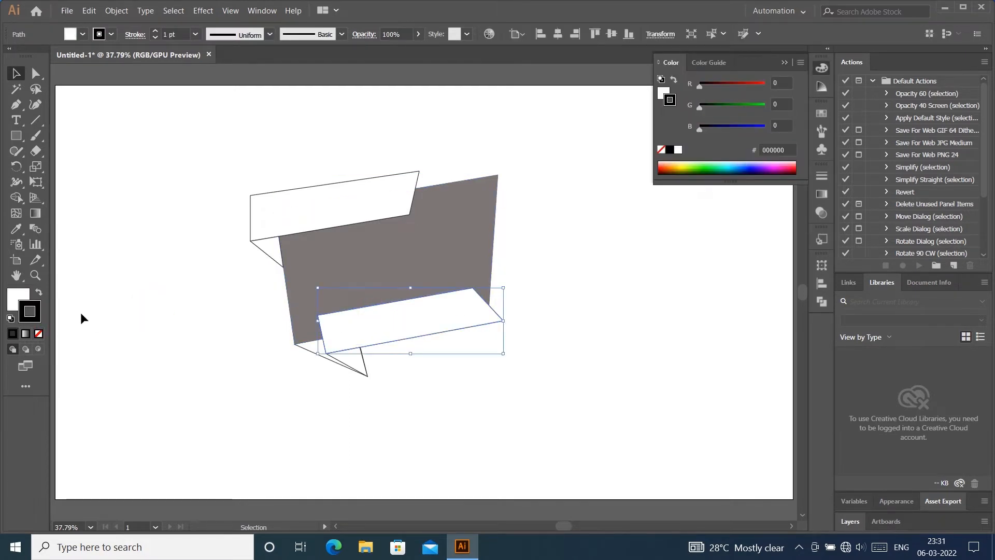
double_click(23, 299)
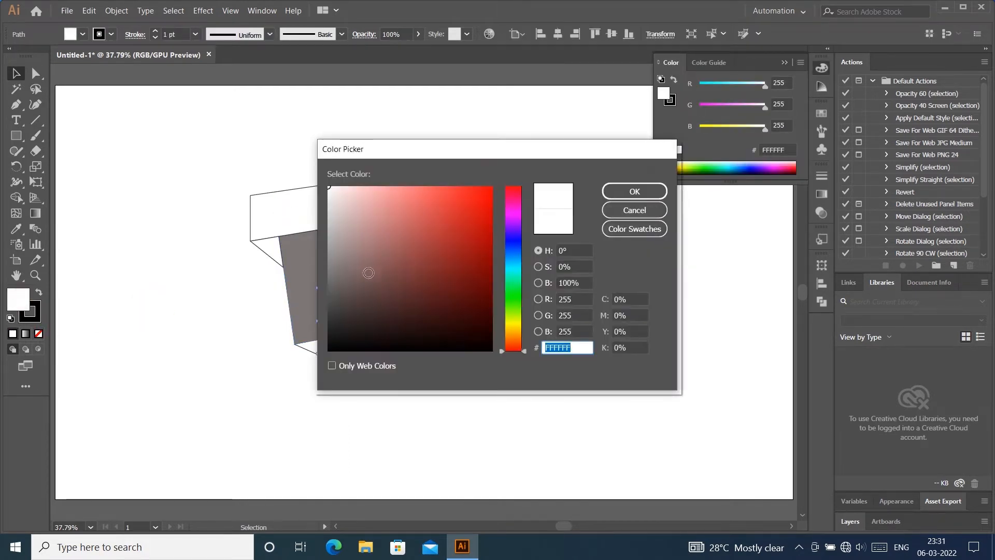
text(541F1F)
click(634, 191)
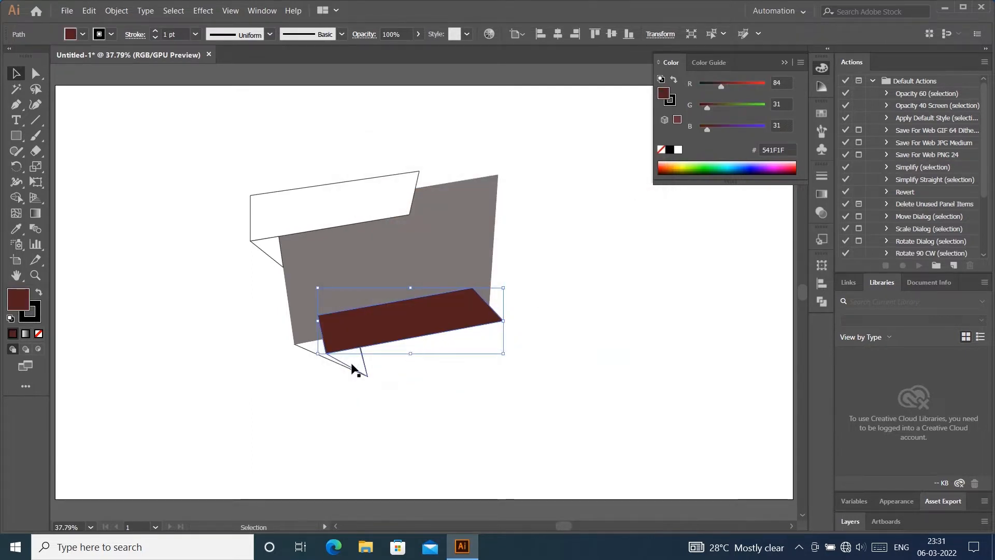
click(471, 394)
Fill the upper strip with the olive yellow AEBA13.
click(375, 187)
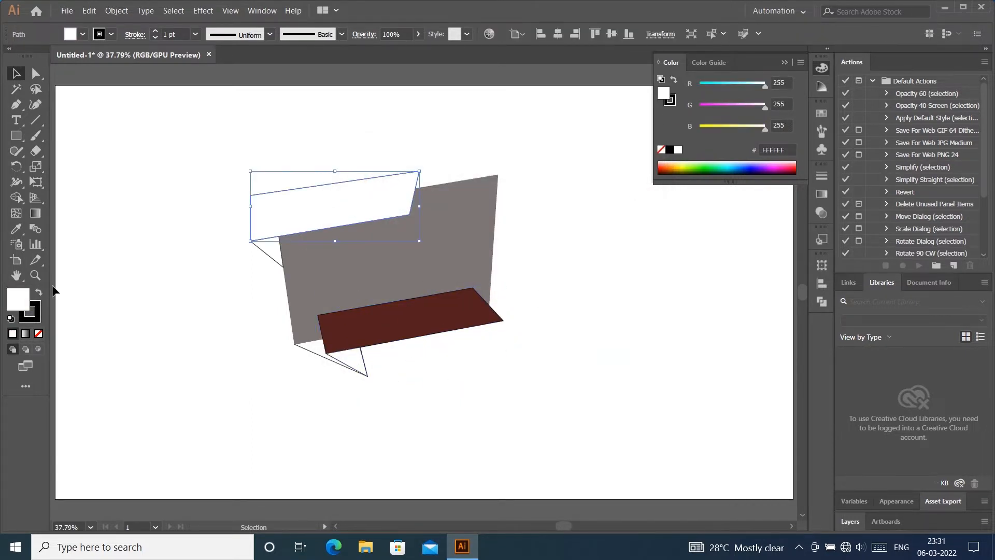
double_click(22, 300)
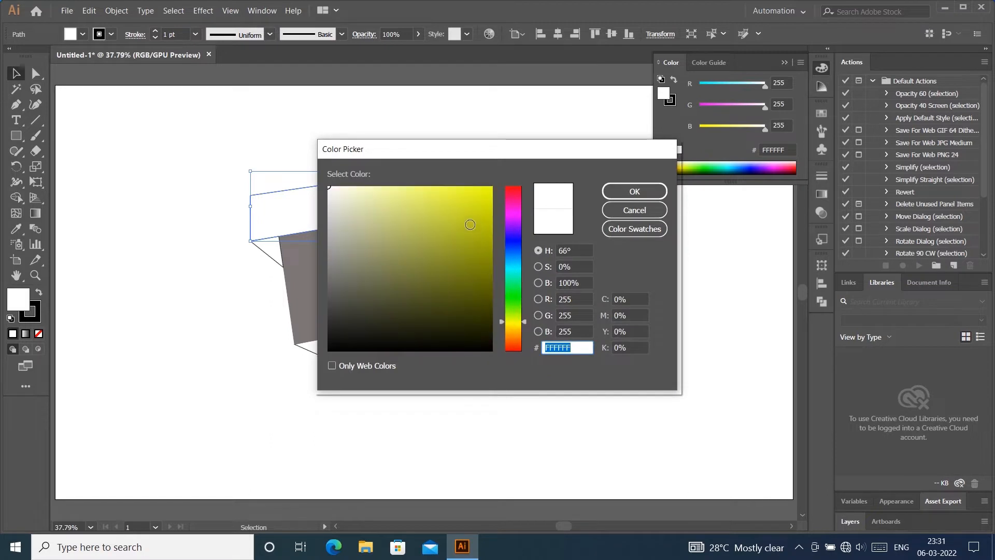
click(481, 251)
click(478, 230)
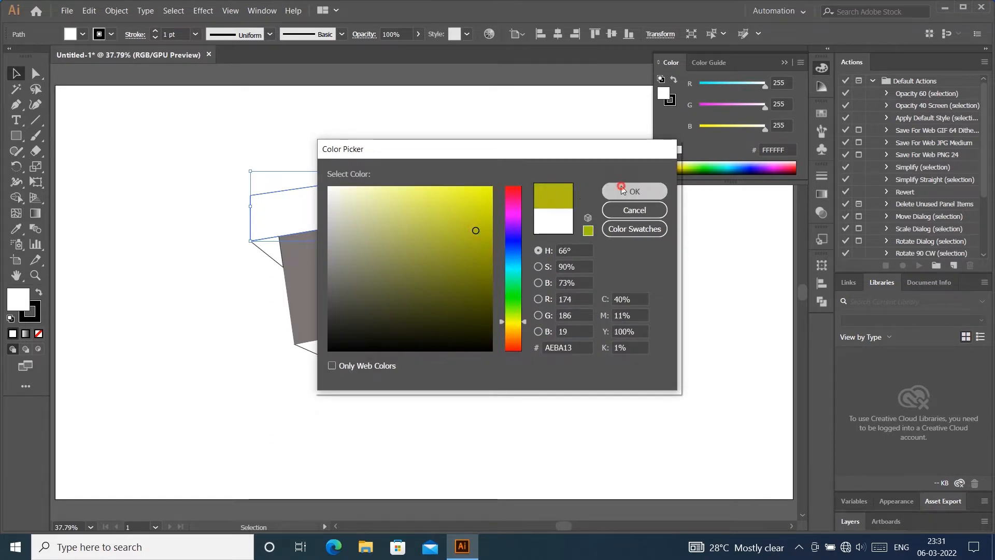
click(635, 191)
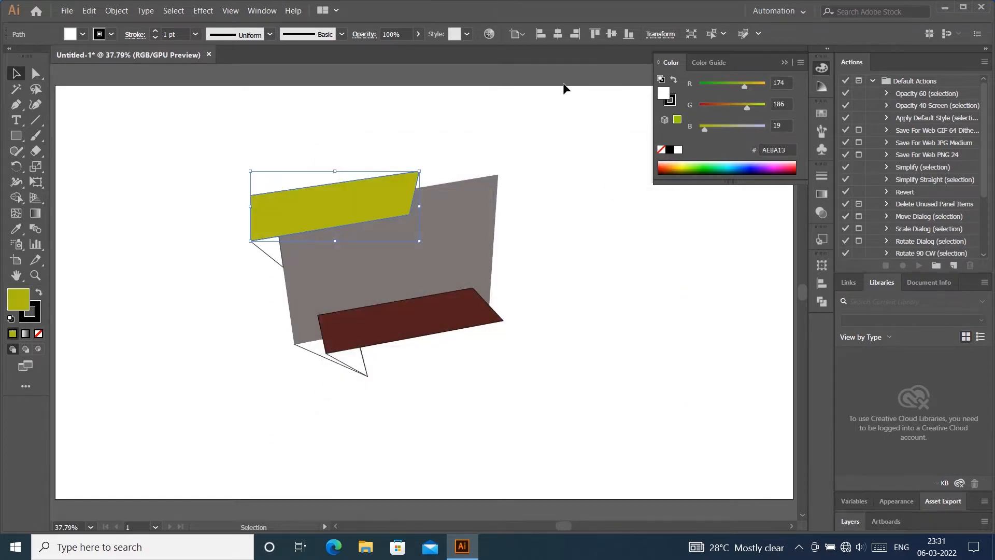
Remove the outline from the olive upper strip and the dark red lower strip.
click(783, 63)
click(320, 220)
click(36, 316)
click(38, 334)
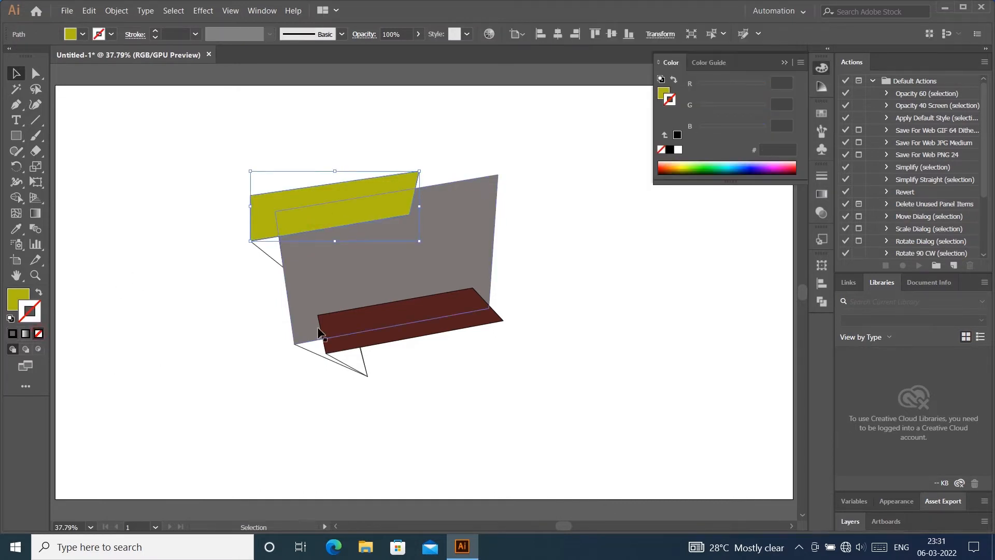
click(320, 332)
click(38, 334)
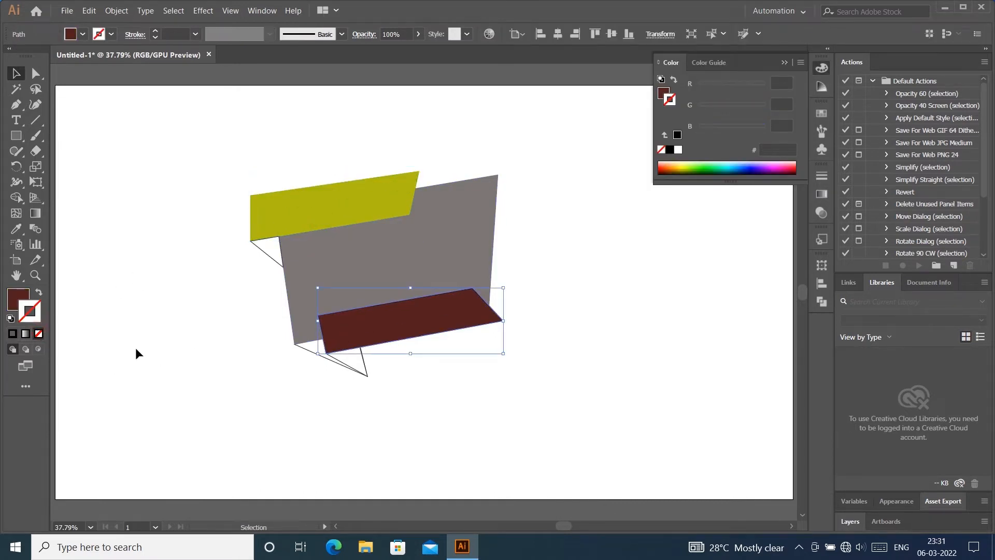
click(380, 412)
Copy the adjoining parts' appearance to the triangular folds with the Eyedropper: olive for the upper, dark red for the lower, grey for the larger.
click(267, 254)
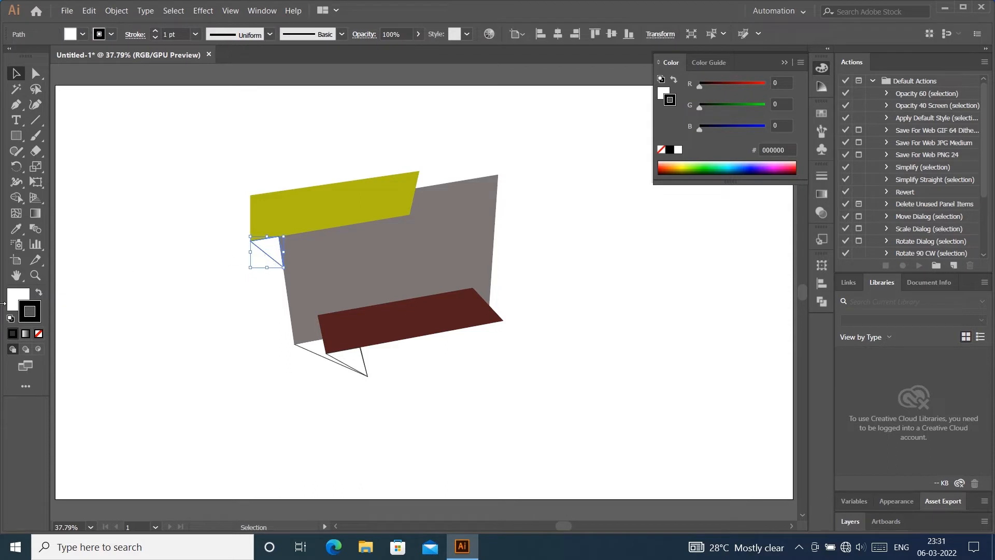
key(i)
click(332, 201)
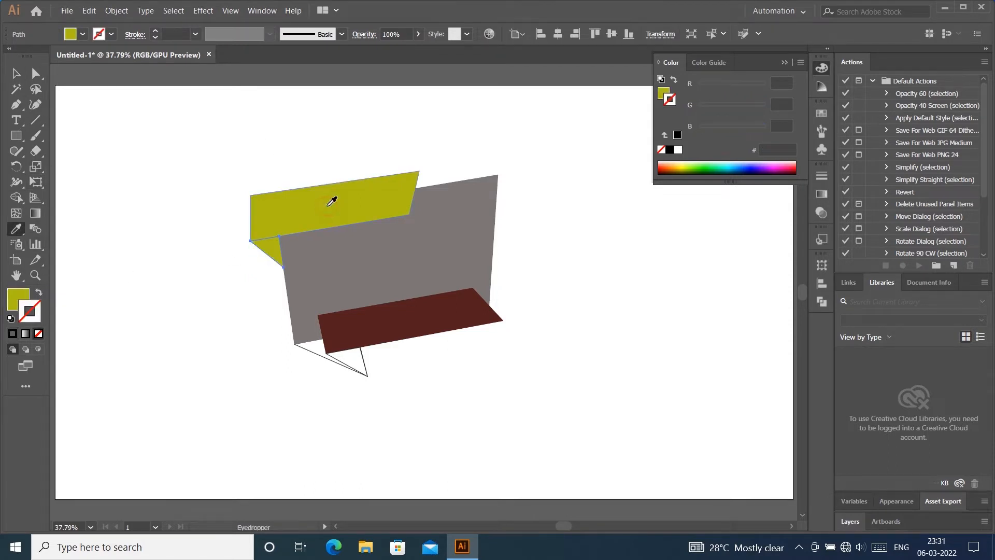
ctrl+click(354, 360)
click(384, 311)
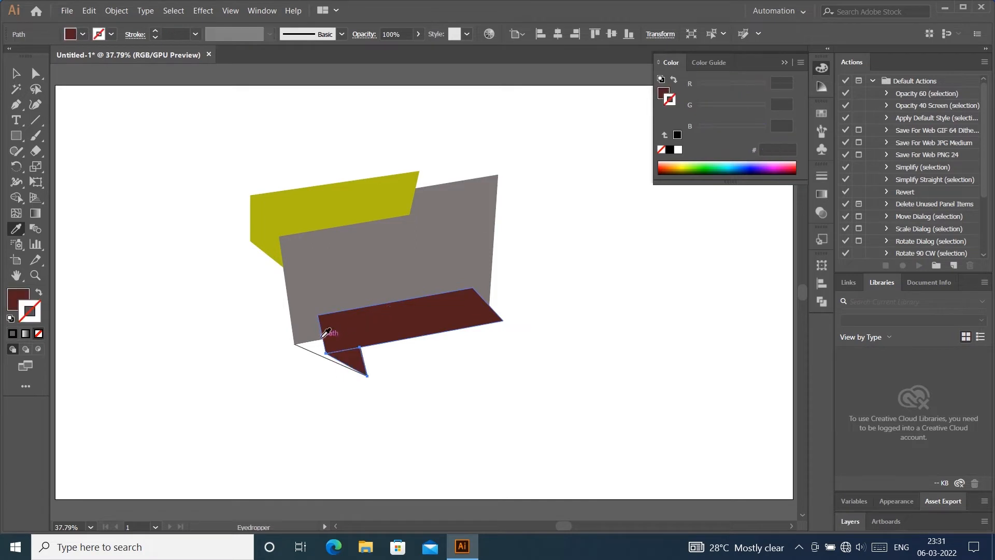
ctrl+click(311, 349)
click(311, 277)
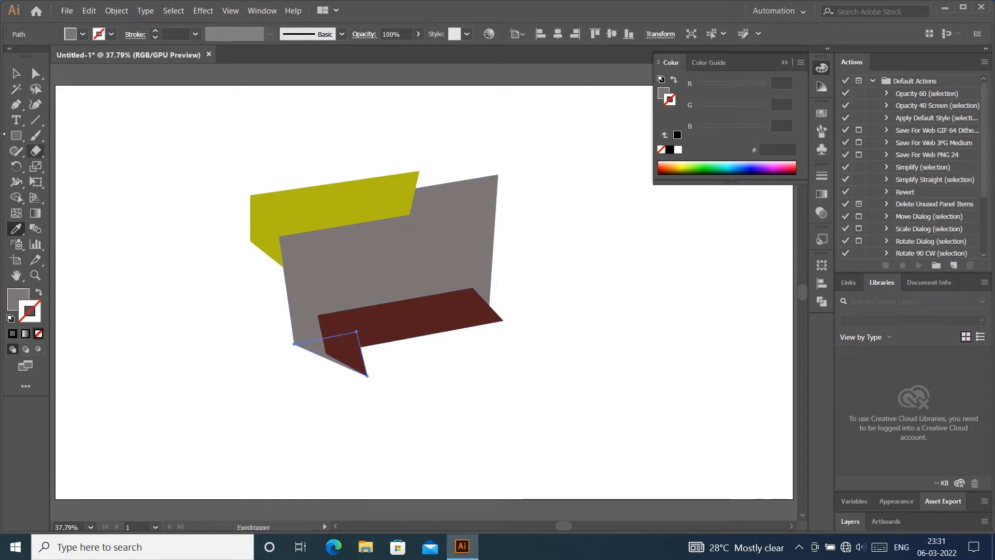
key(v)
click(123, 145)
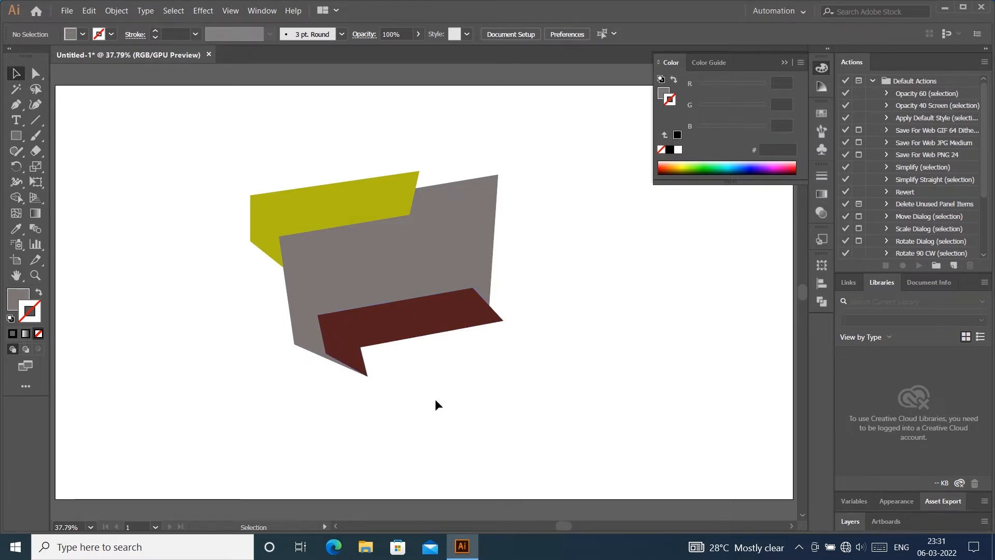
Darken the small lower triangular fold's fill to 3A1414.
click(369, 329)
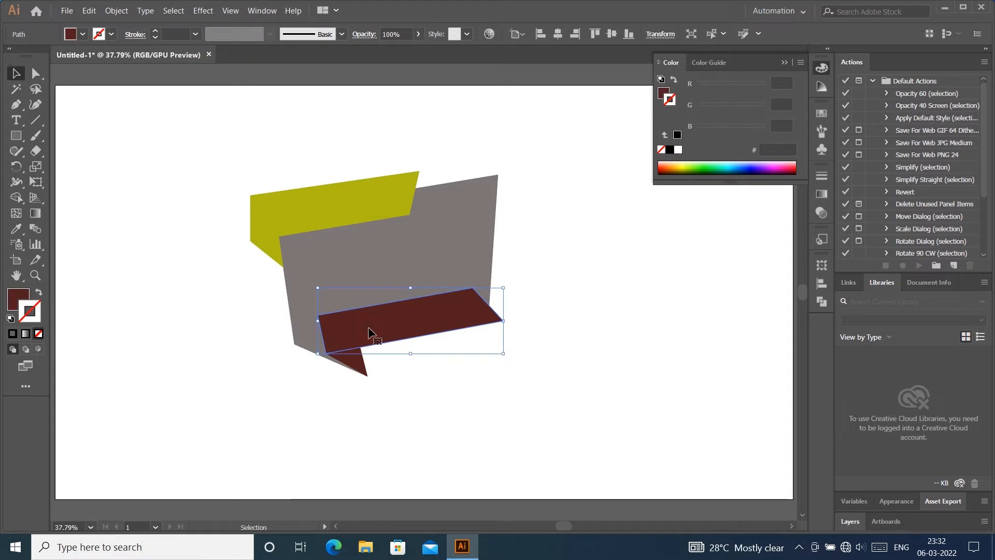
click(418, 395)
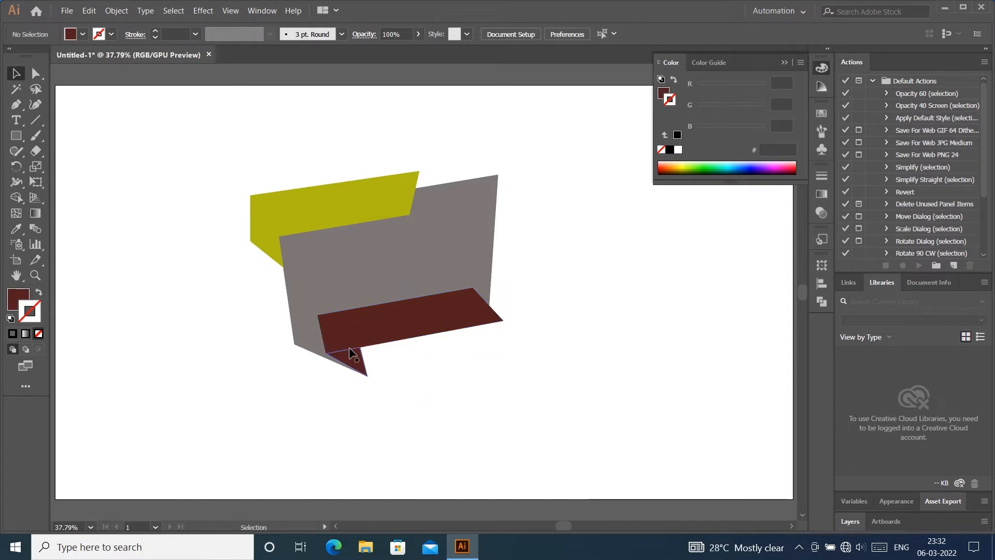
click(355, 360)
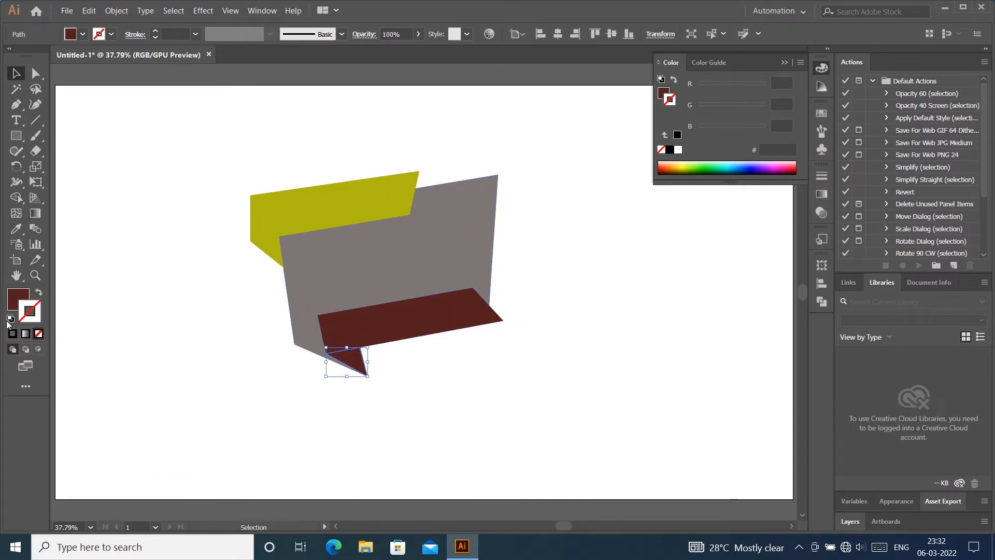
double_click(19, 299)
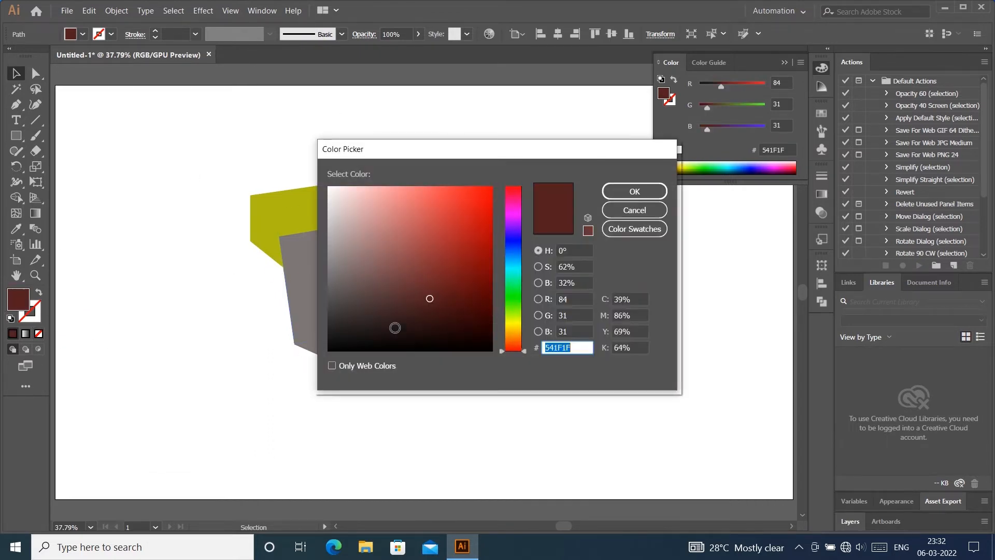
click(436, 311)
click(634, 191)
click(300, 348)
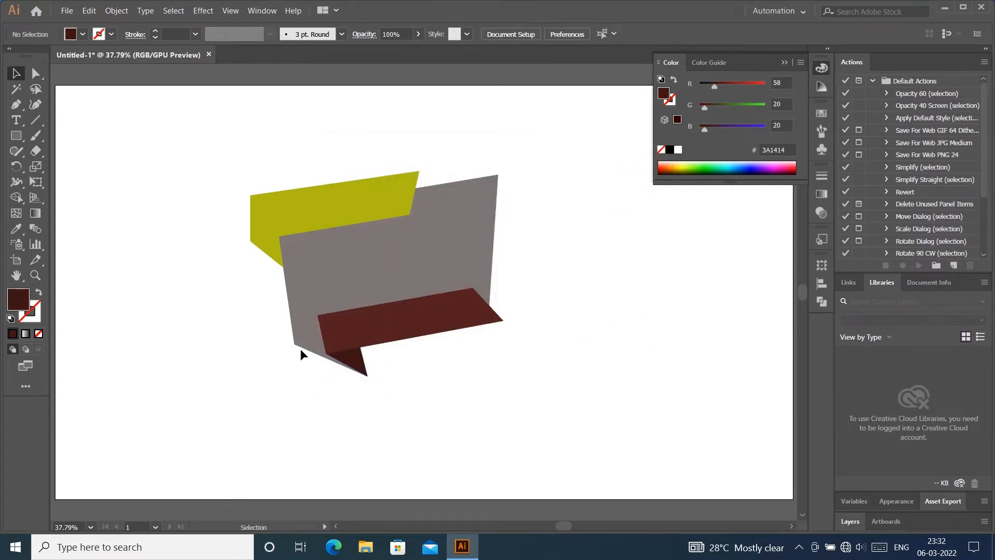
Fill the larger grey triangular fold behind the lower strip with the darker grey 5B5656.
click(314, 348)
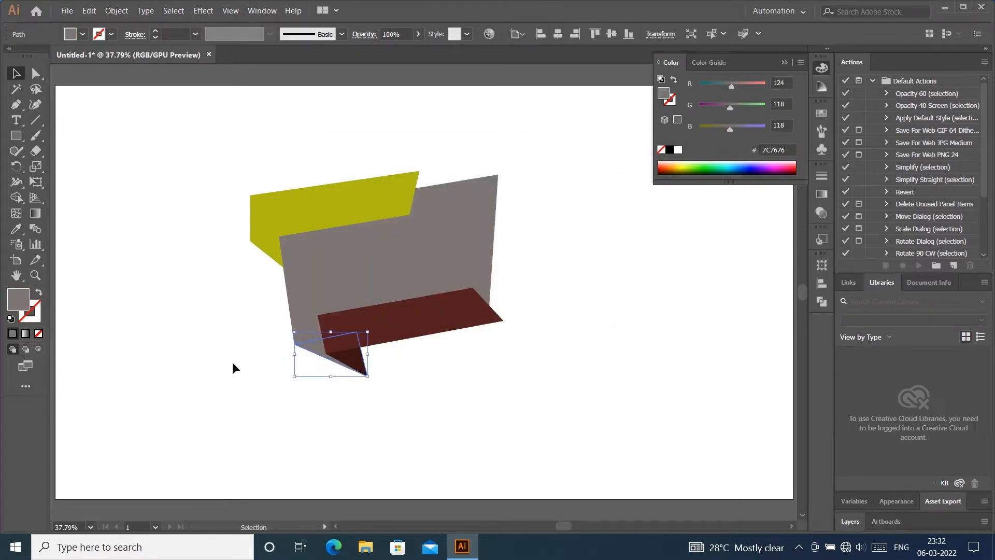
double_click(16, 303)
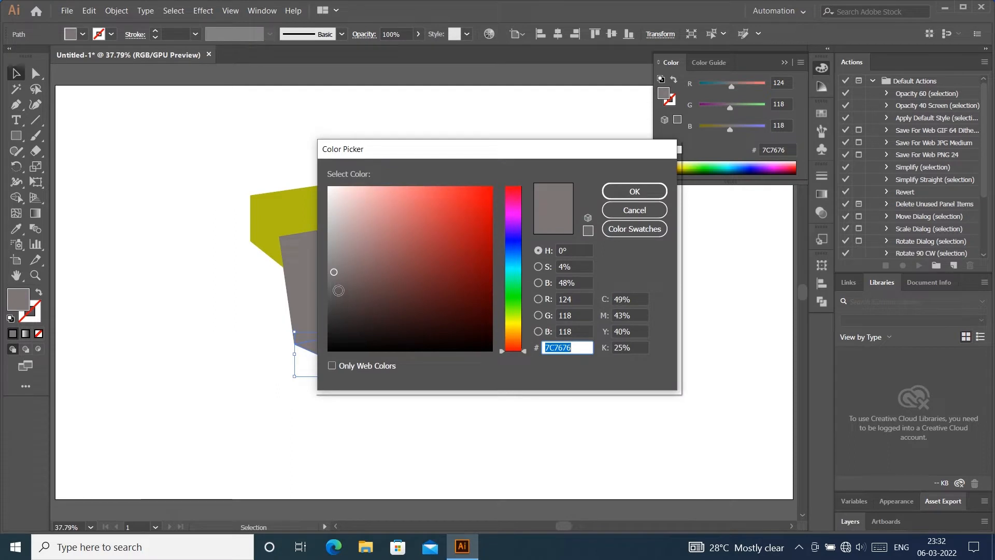
click(337, 292)
click(617, 192)
click(684, 303)
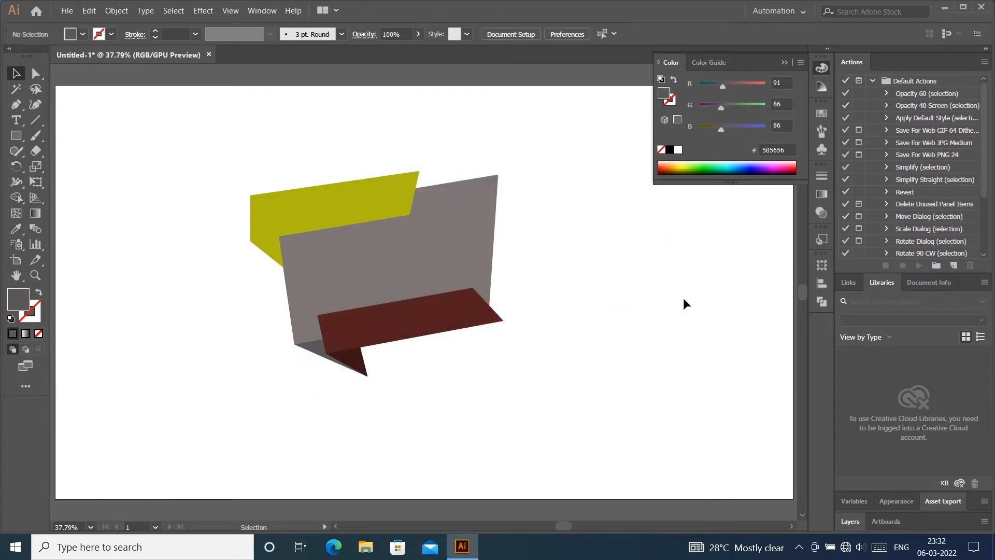
Darken the upper triangular fold's fill to the olive 989B13.
click(260, 250)
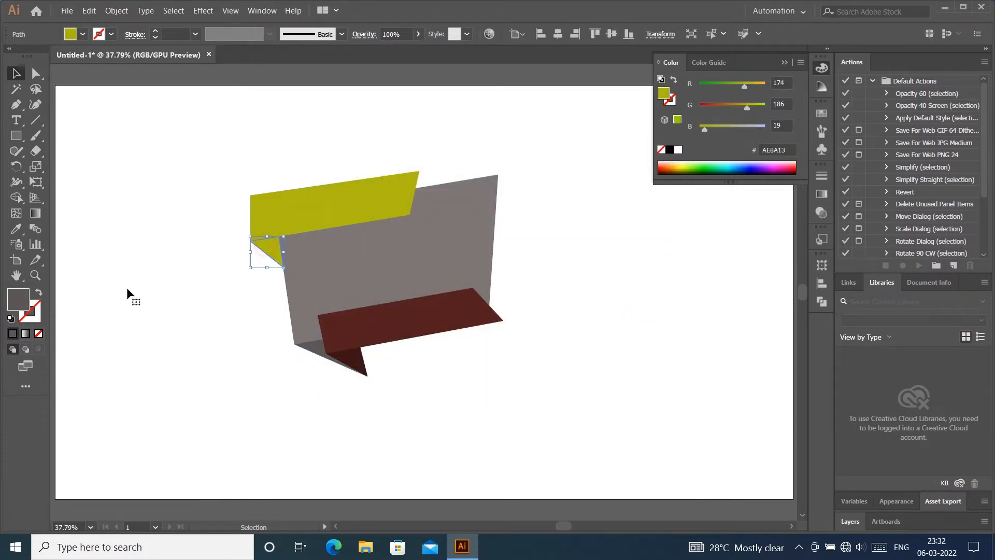
double_click(18, 298)
click(472, 251)
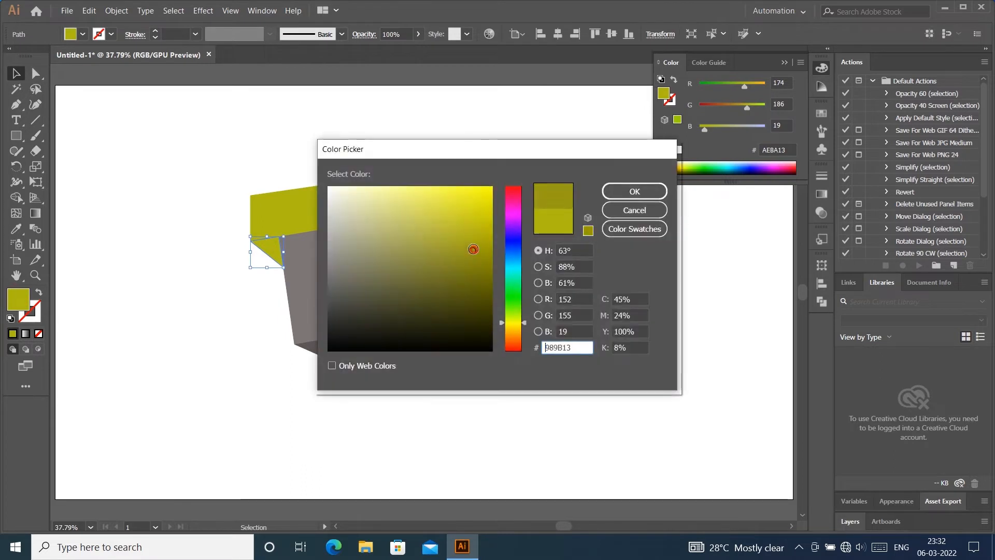
click(617, 196)
click(600, 377)
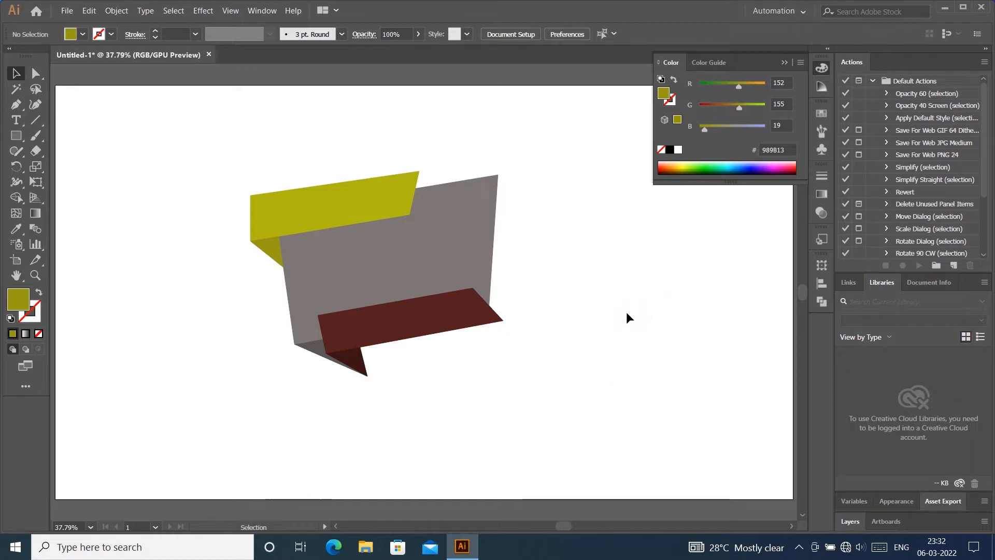
click(822, 68)
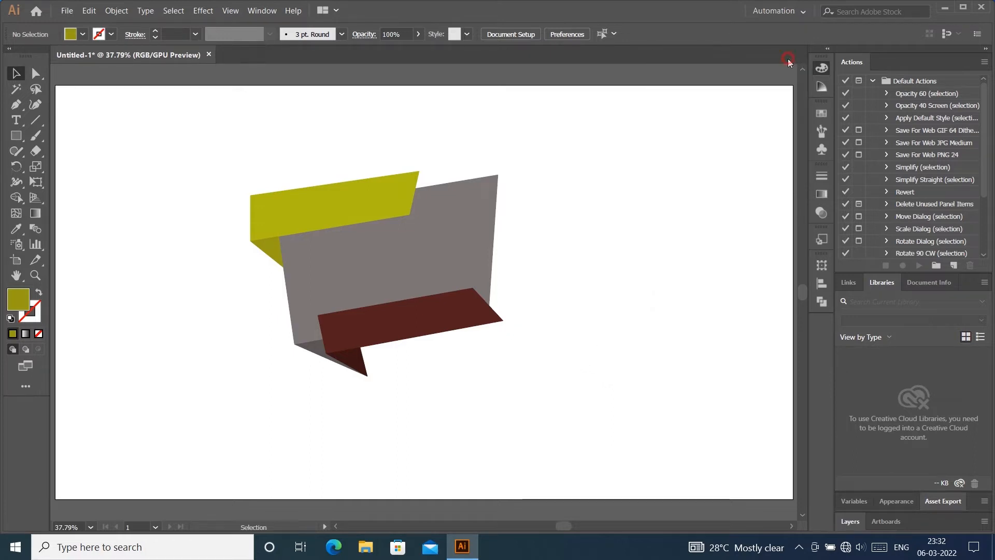
Change the large panel's fill to the slightly lighter grey 827A7A.
click(406, 237)
double_click(21, 303)
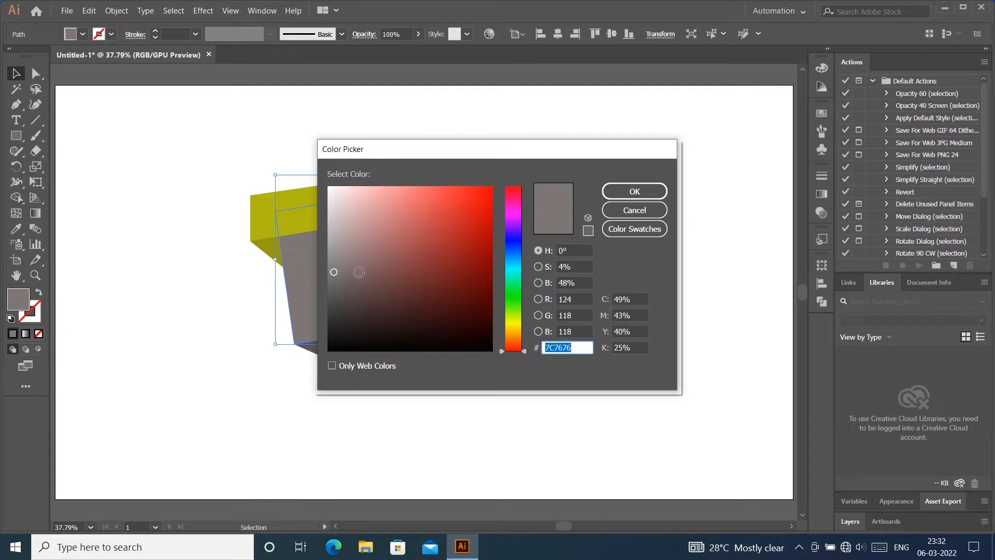
click(346, 264)
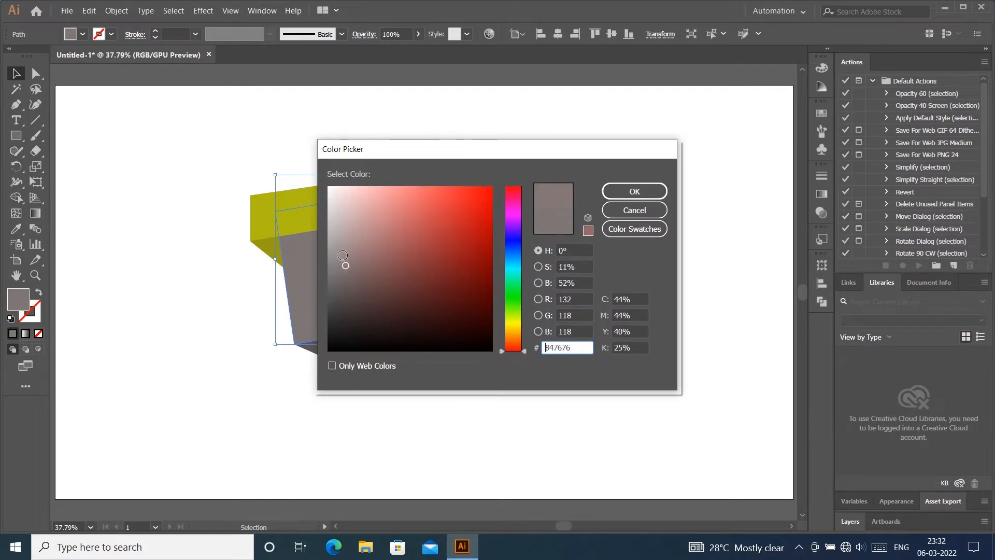
click(343, 255)
click(341, 262)
click(356, 266)
click(350, 269)
click(338, 266)
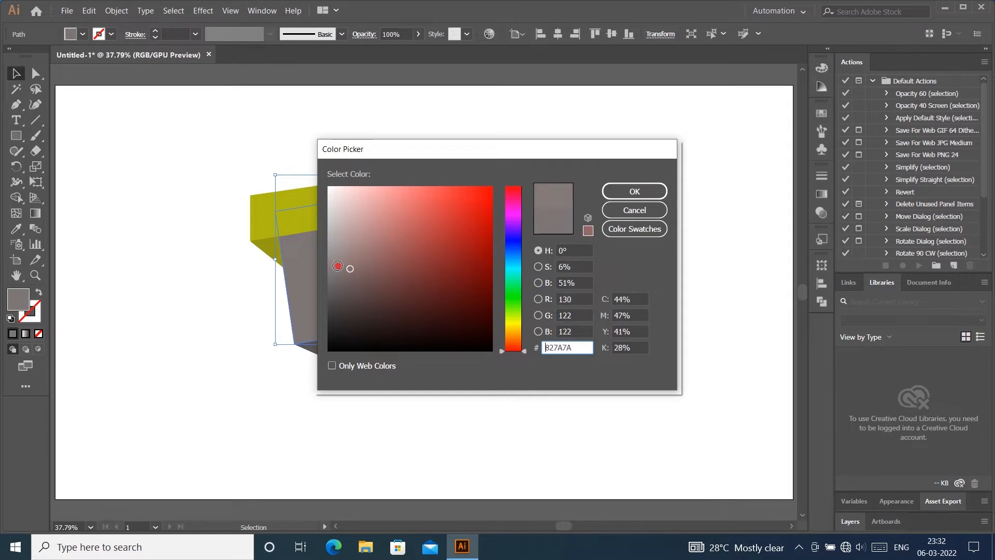
click(635, 195)
click(599, 308)
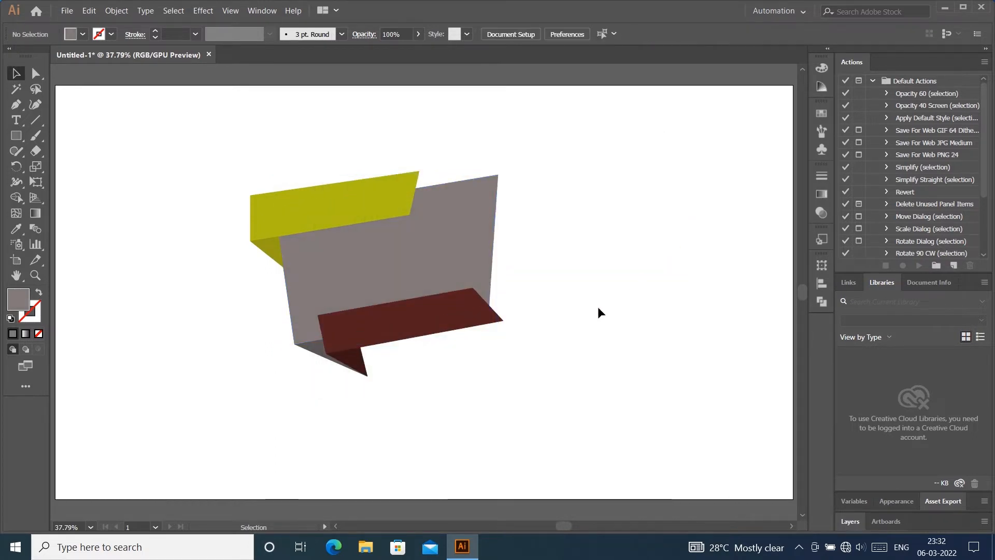
Sample the panel's grey onto the larger lower triangular fold and darken its fill to 726F6F.
click(318, 357)
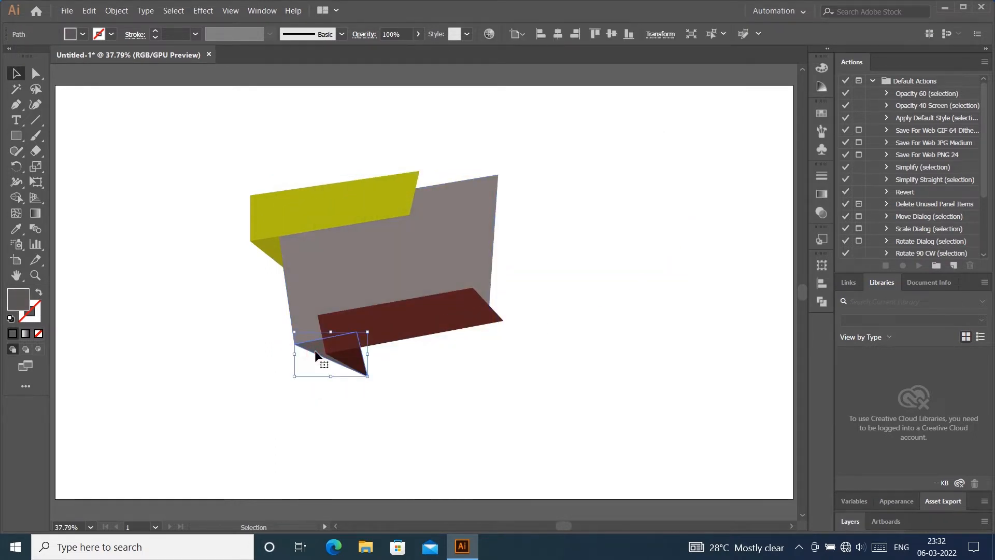
key(i)
click(373, 257)
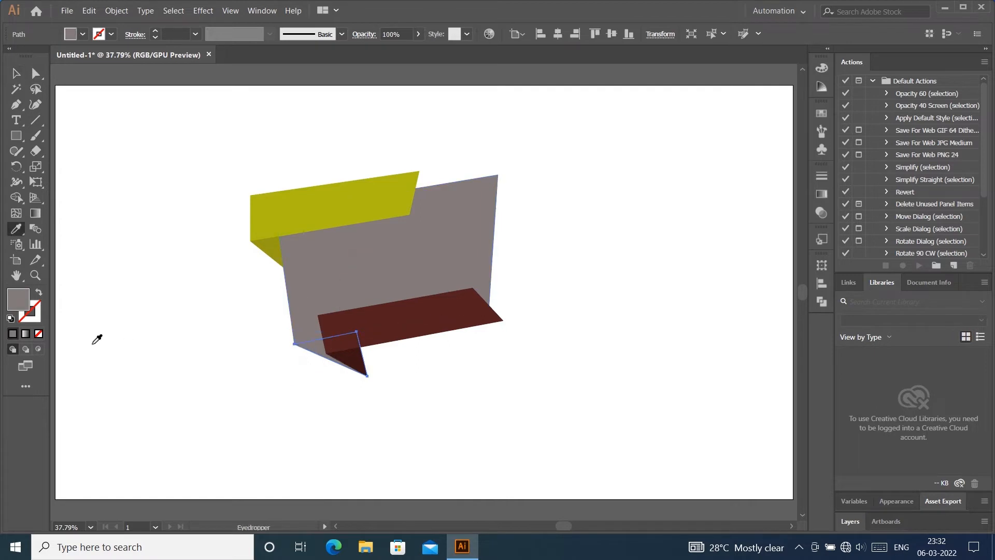
double_click(17, 303)
click(332, 277)
click(609, 193)
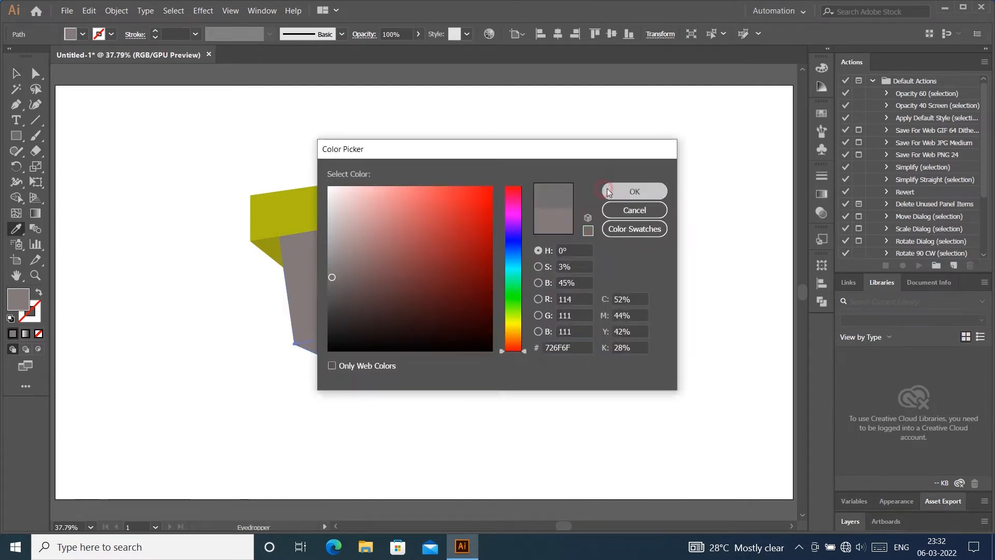
click(655, 195)
key(ctrl+z)
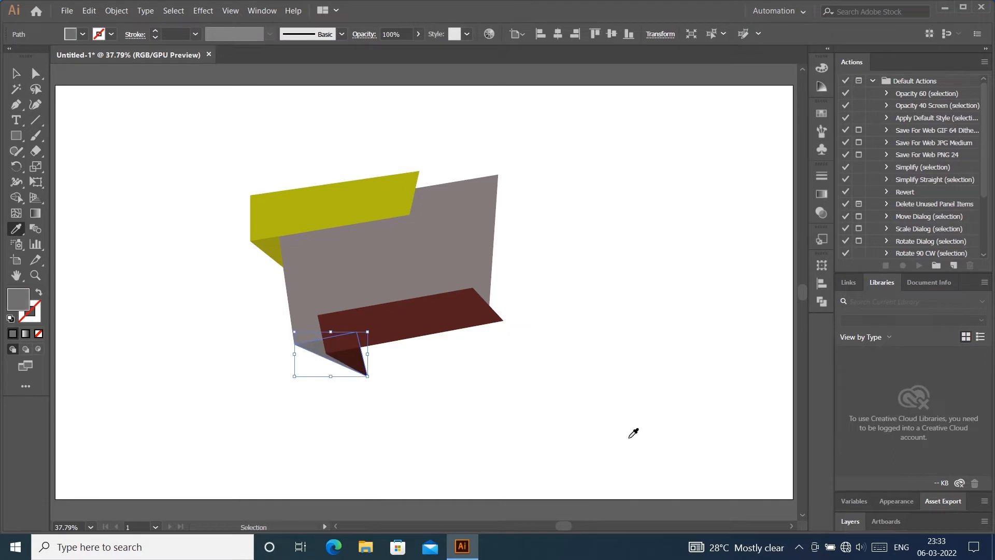
key(v)
click(584, 345)
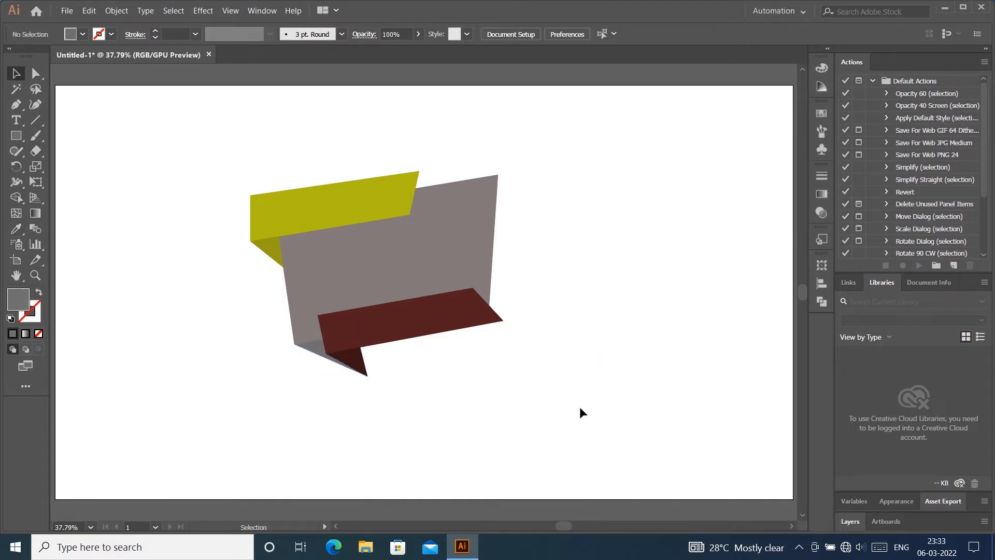
Apply a white-to-black linear gradient to the larger lower triangular fold and run it diagonally toward the fold's tip.
scroll(319, 357, up, 3)
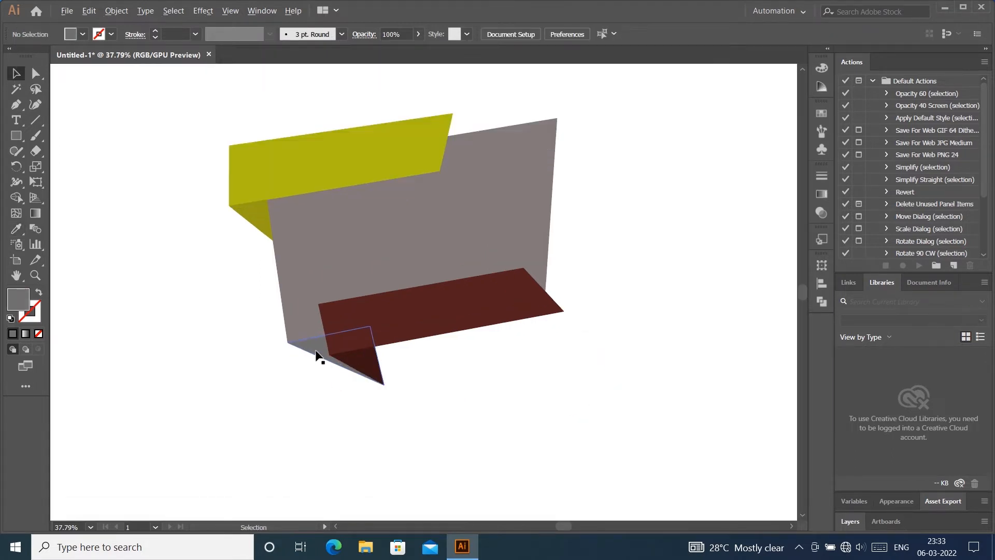
click(329, 348)
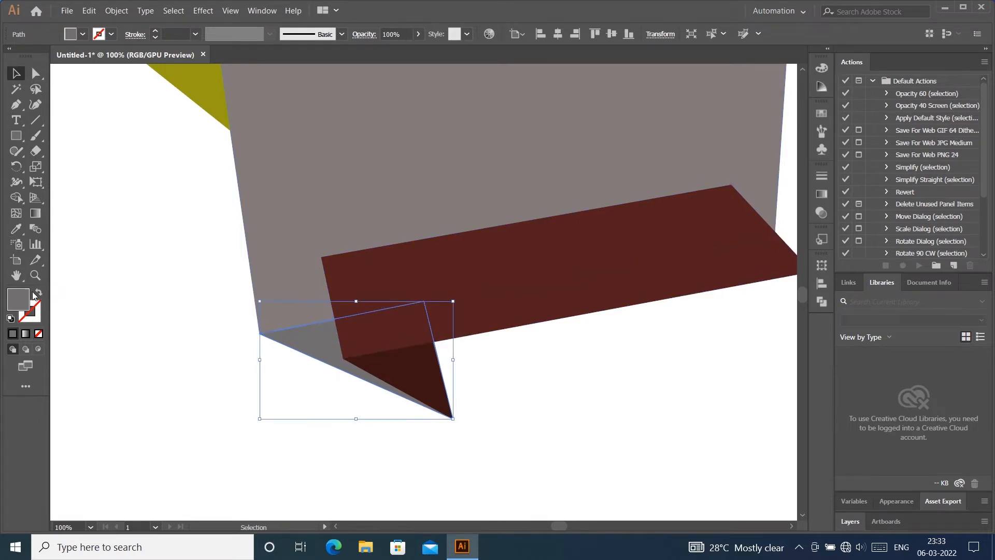
click(35, 214)
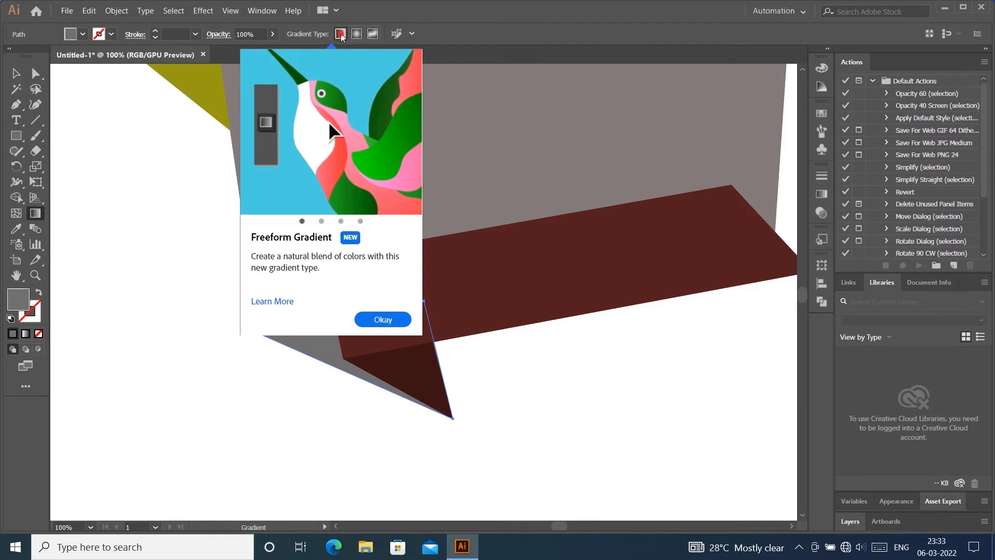
click(340, 34)
double_click(454, 359)
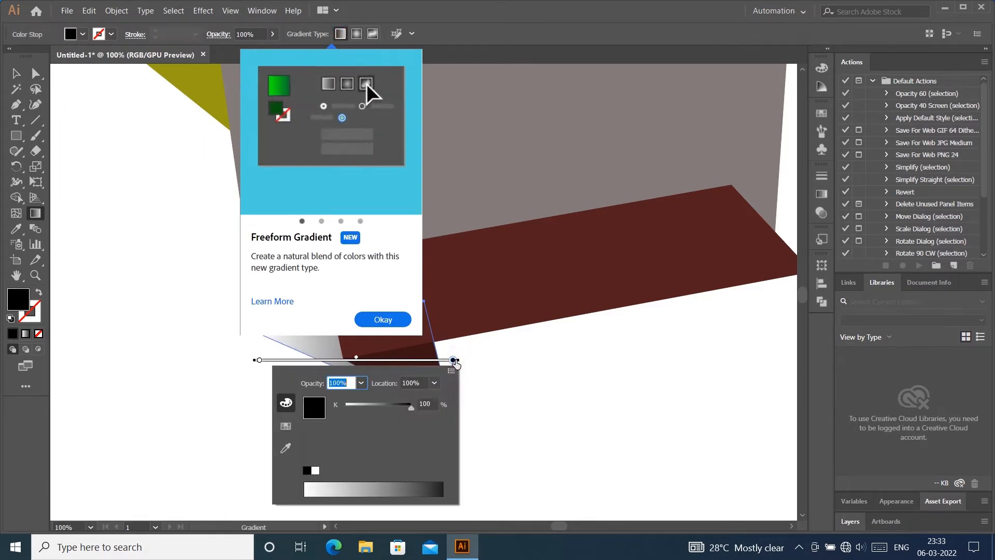
click(286, 427)
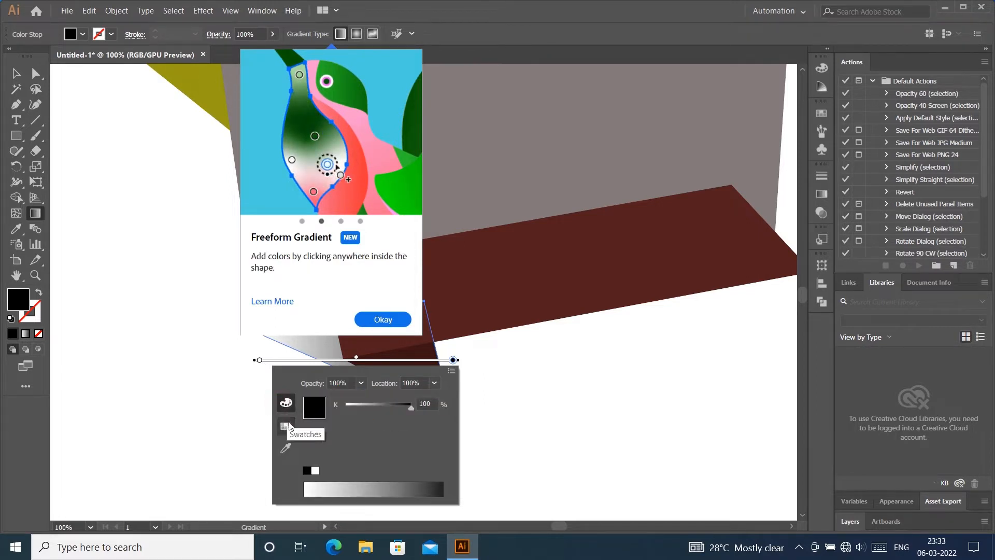
click(381, 320)
drag(259, 360, 240, 389)
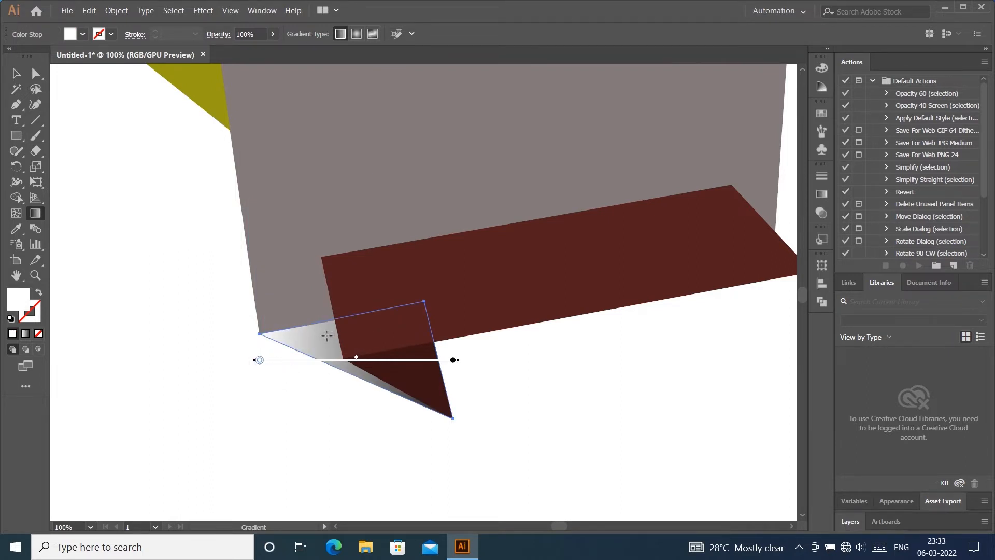
drag(327, 336, 450, 421)
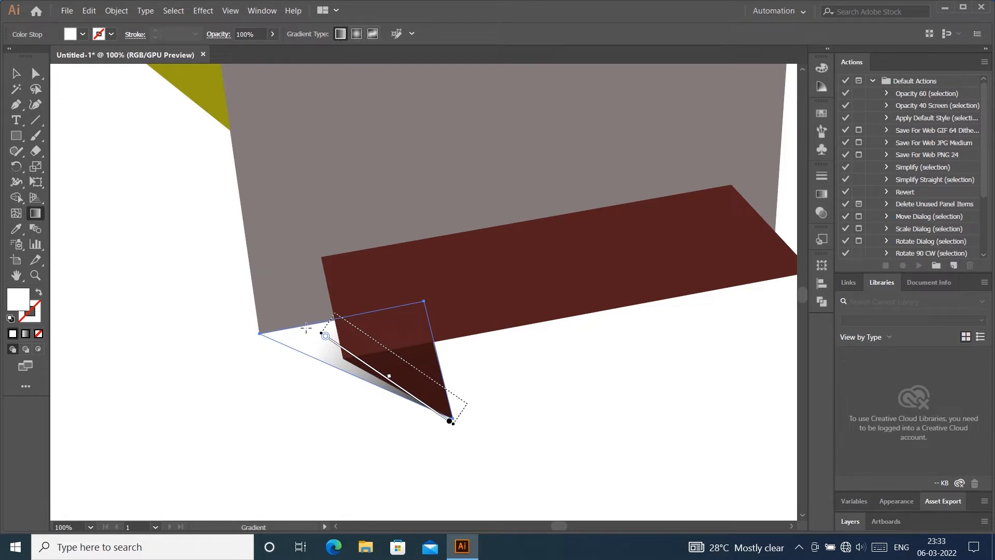
Swap the gradient colours on the larger lower triangular fold: make the start stop black and the tip-end stop white, and deselect it.
double_click(325, 336)
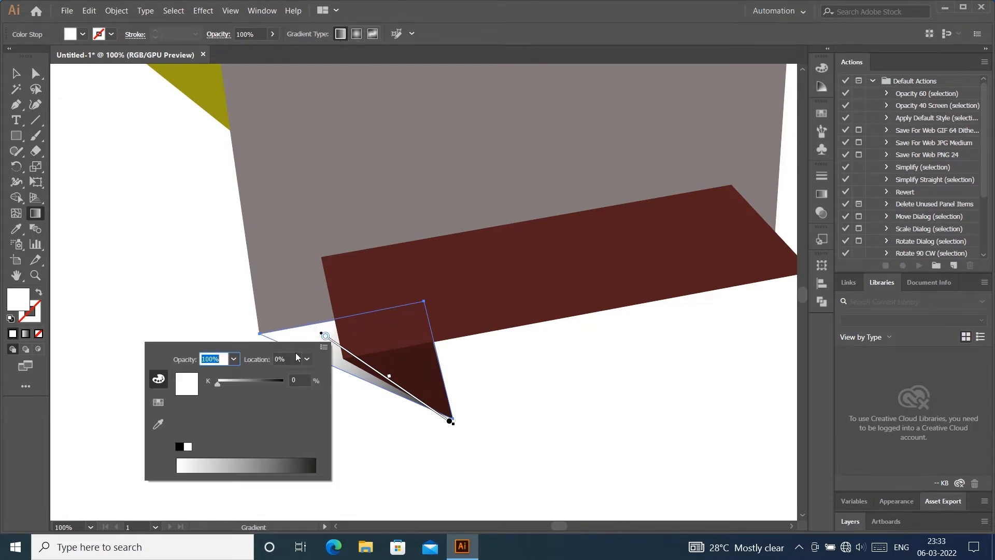
click(180, 447)
click(451, 421)
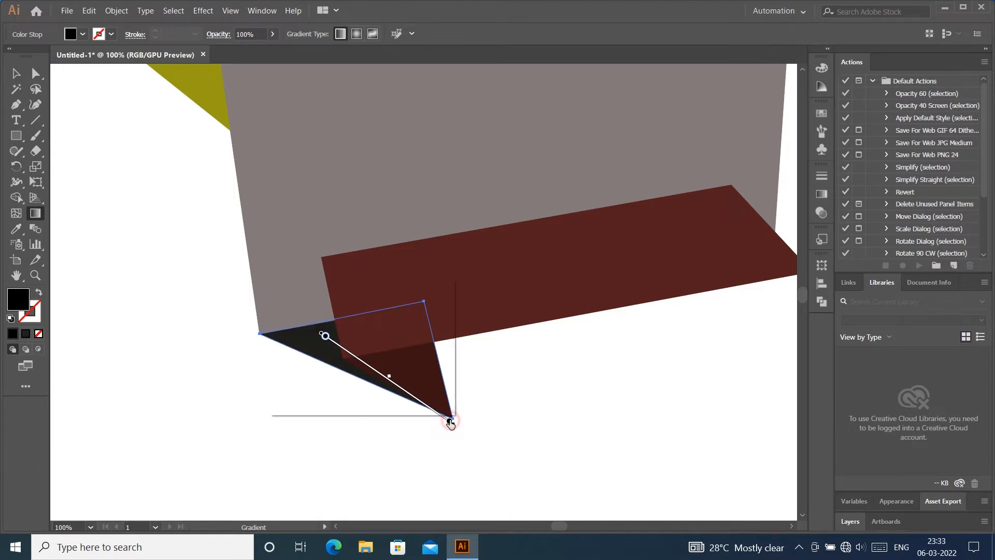
double_click(450, 421)
click(313, 382)
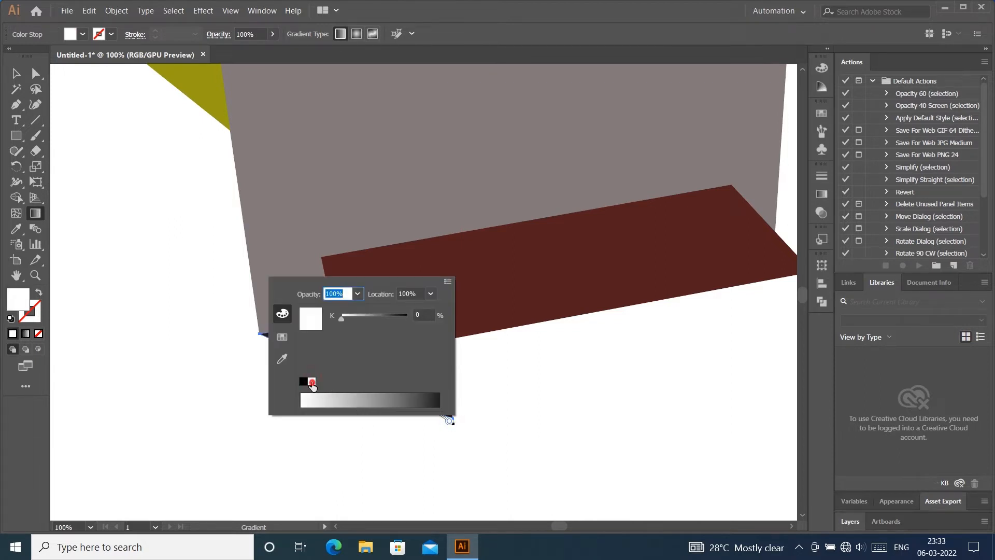
click(525, 348)
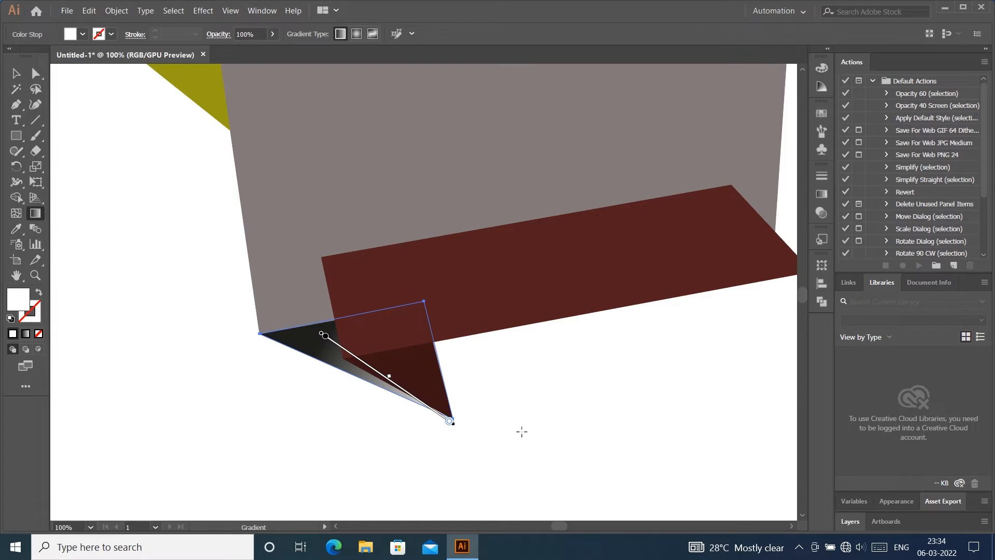
key(v)
click(537, 488)
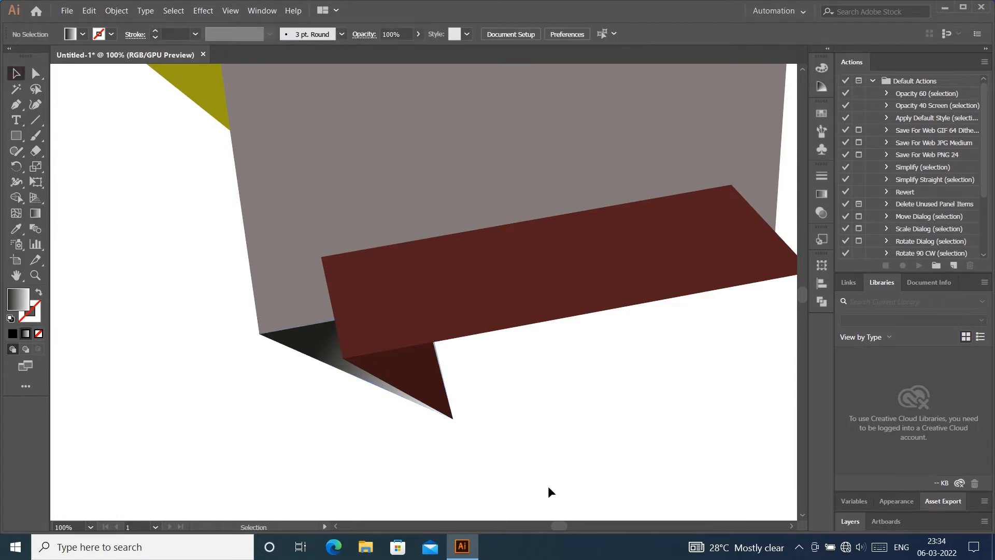
Reselect the larger lower triangular fold, shift its gradient line slightly and move the white stop closer to the black one.
click(319, 358)
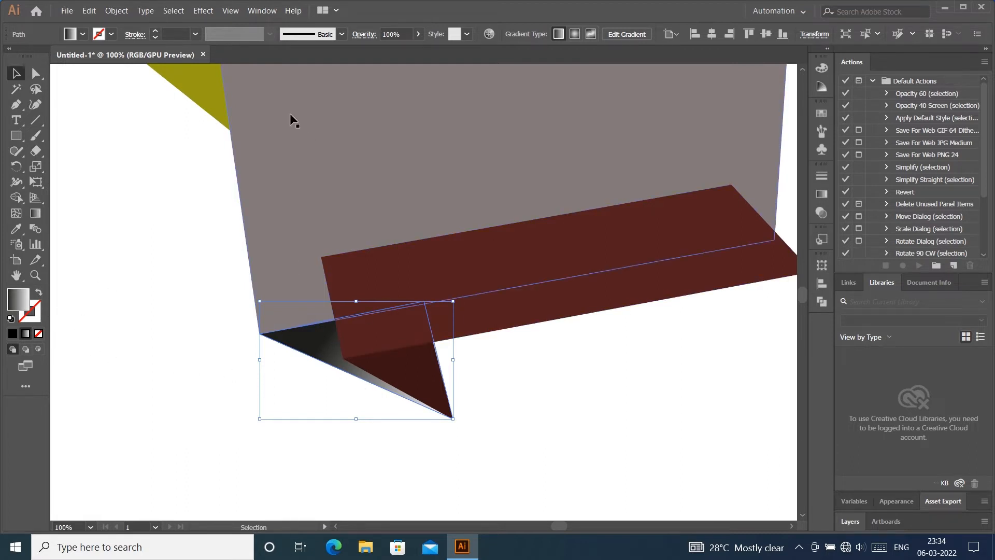
click(41, 213)
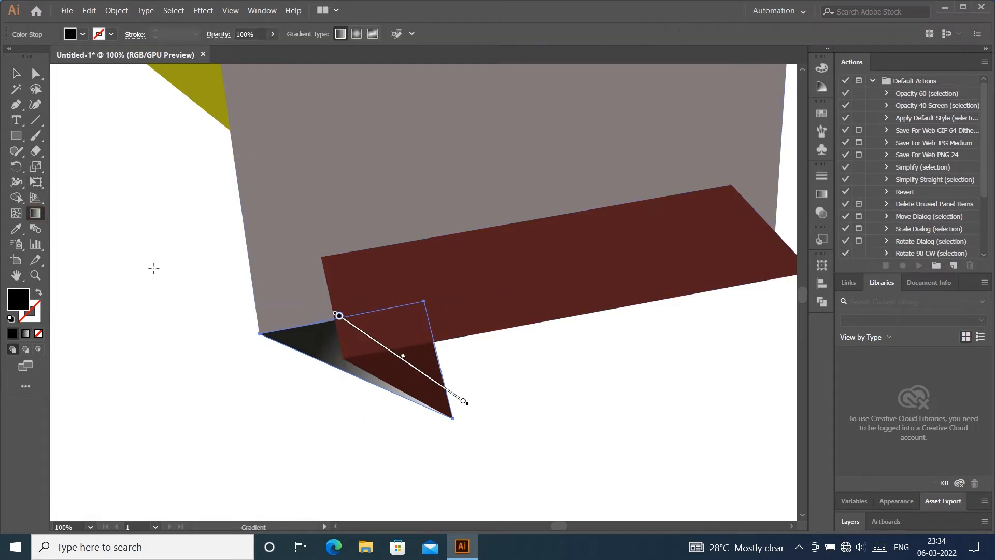
drag(339, 317, 331, 327)
mouse_move(404, 357)
mouse_down()
mouse_move(395, 364)
mouse_move(352, 356)
mouse_move(371, 351)
mouse_up()
key(ctrl+z)
drag(472, 395, 517, 417)
click(473, 395)
drag(470, 394, 378, 357)
Set the fold gradient's black stop to 70% opacity, return the white stop to the line's end and make it 0% opacity.
double_click(333, 313)
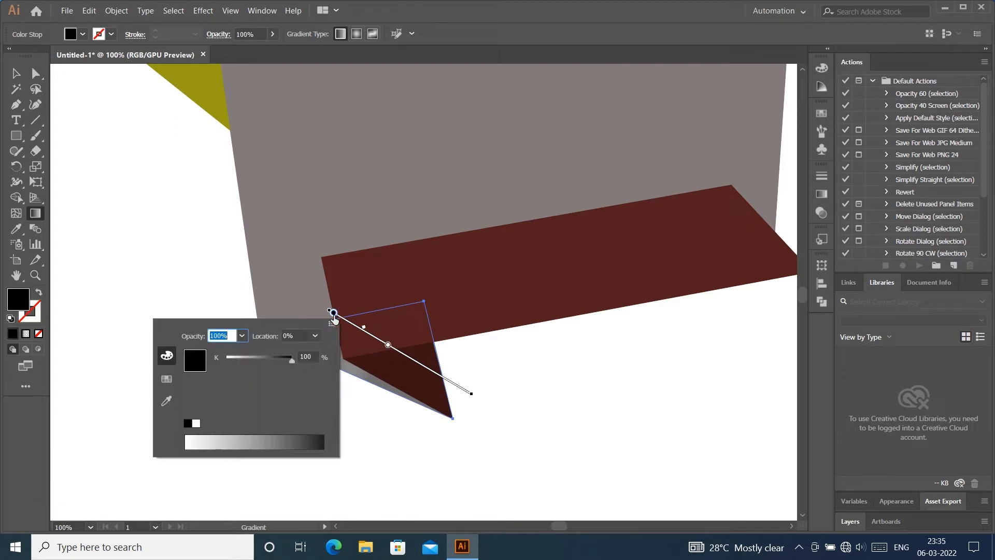
text(70)
key(Return)
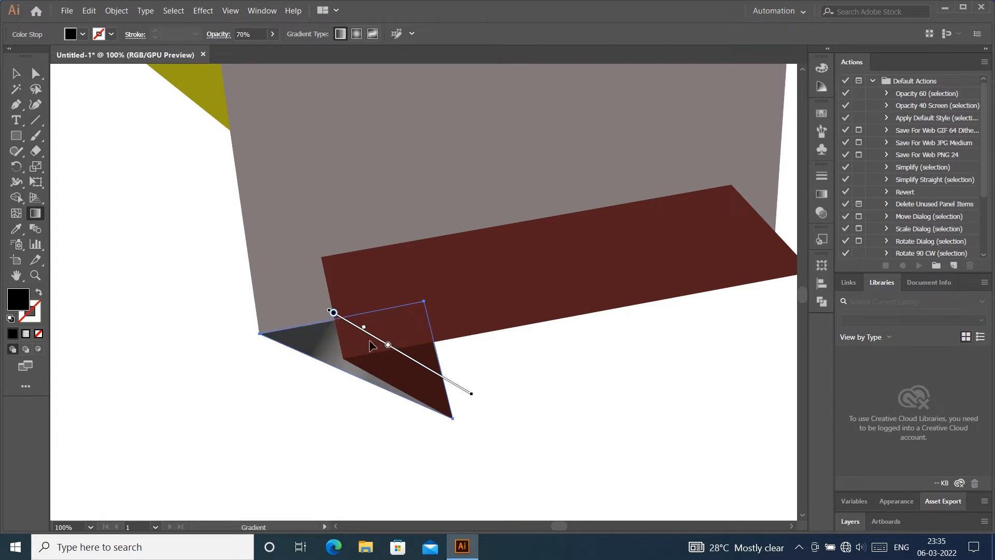
drag(388, 345, 392, 389)
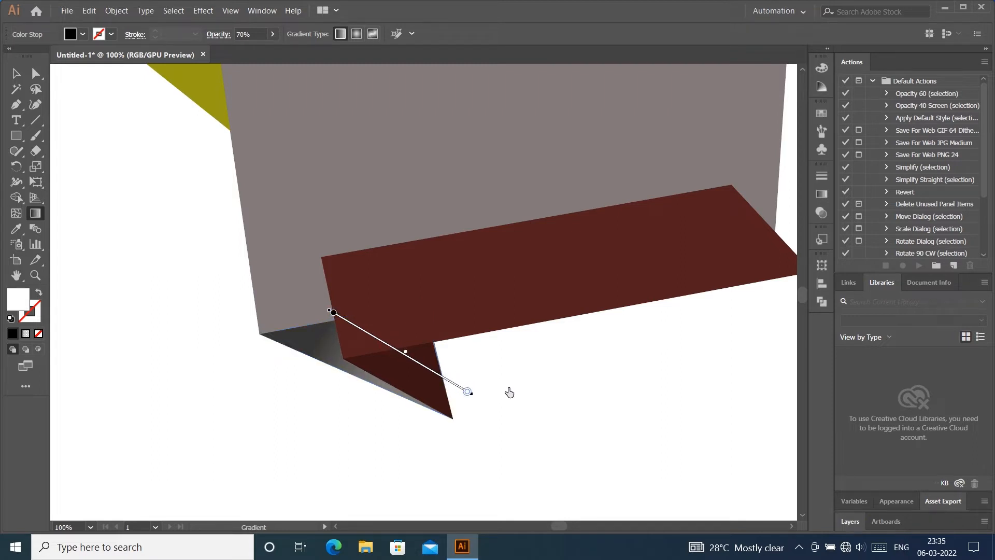
drag(509, 392, 693, 447)
click(16, 75)
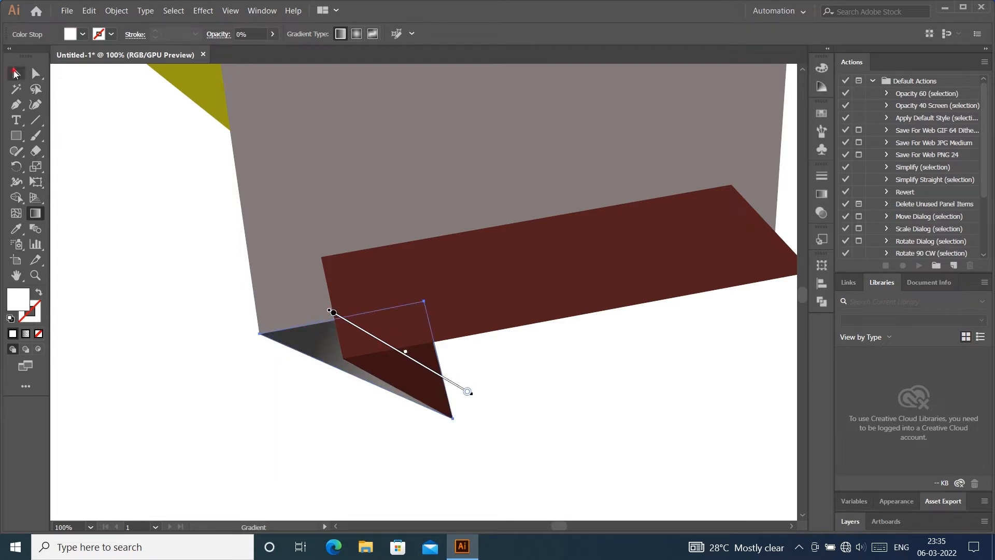
click(542, 353)
Redraw the larger lower fold's gradient diagonally from its upper edge to the tip and deselect the fold.
scroll(482, 339, down, 1)
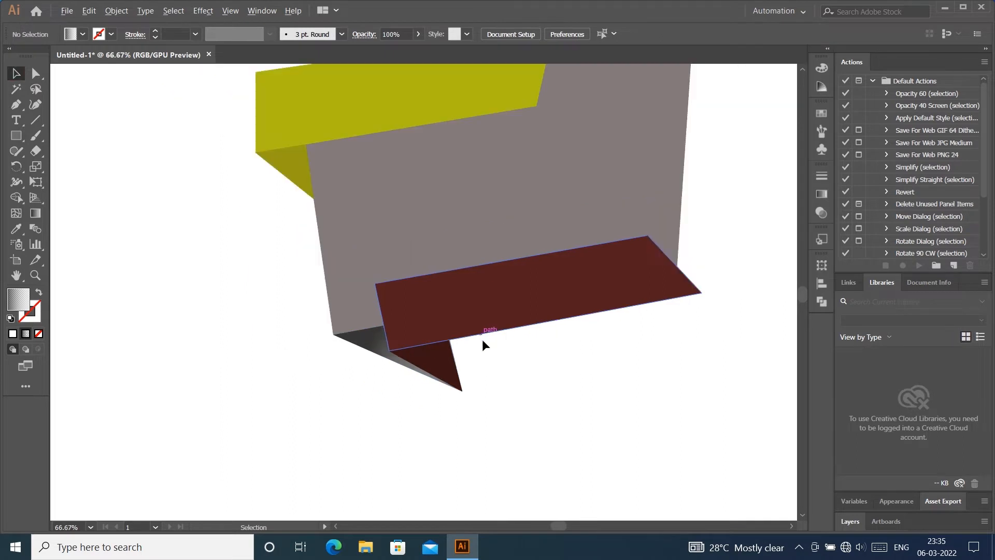
click(367, 340)
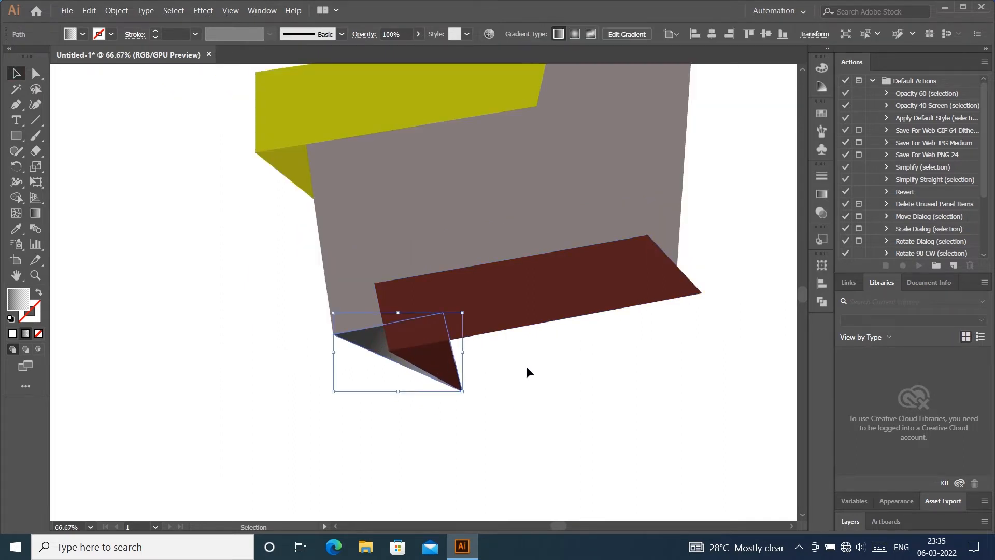
click(36, 213)
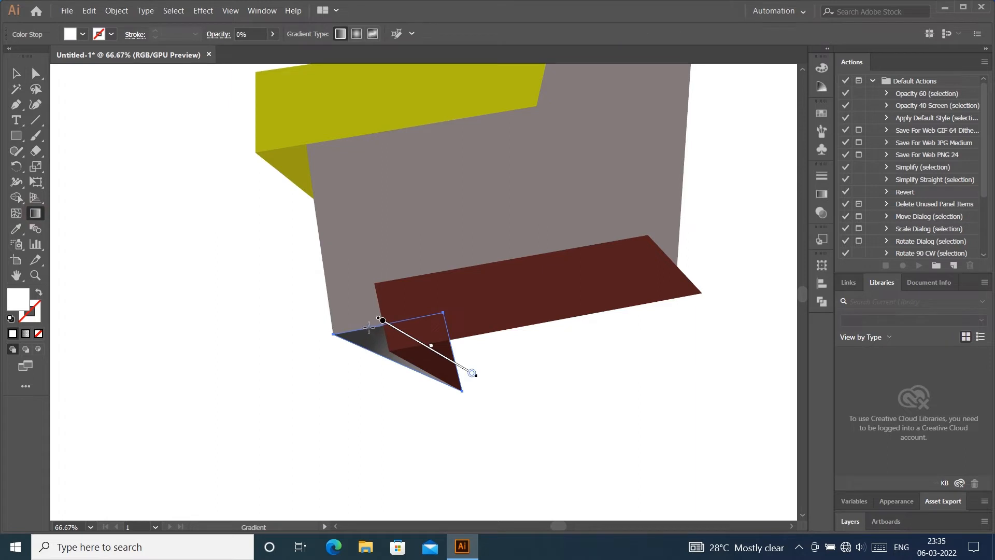
mouse_move(372, 327)
mouse_down()
mouse_move(462, 404)
mouse_move(480, 442)
mouse_move(541, 451)
mouse_move(465, 393)
mouse_up()
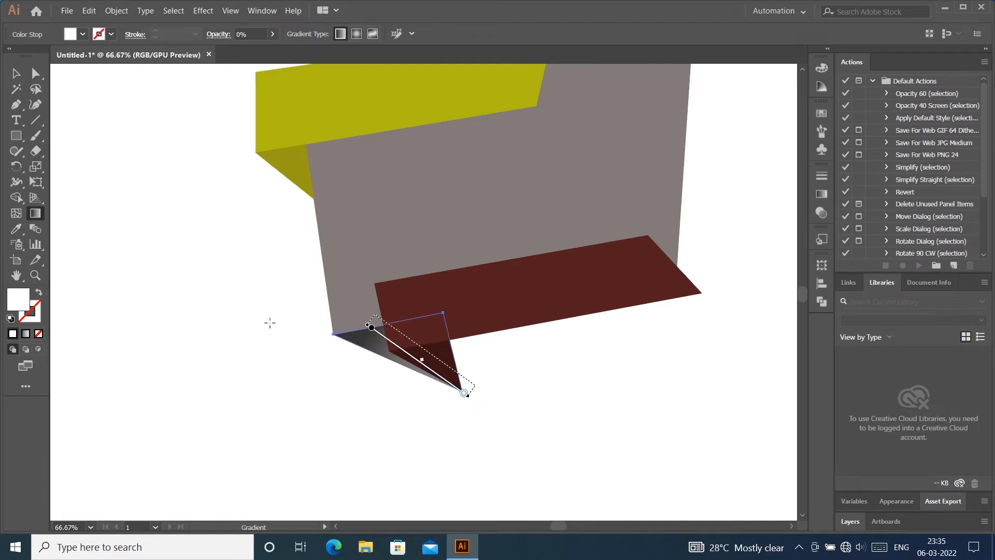
click(14, 74)
click(156, 210)
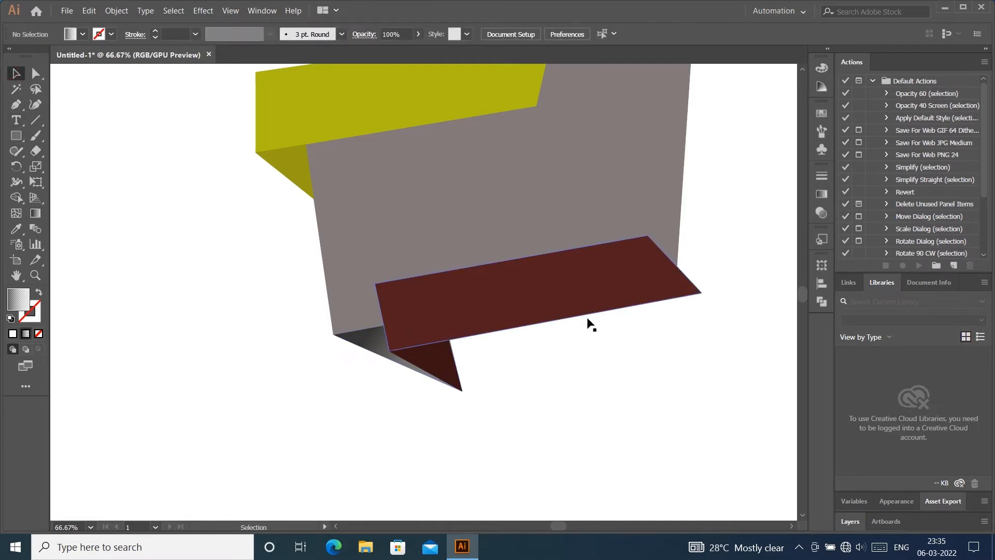
click(425, 361)
click(36, 213)
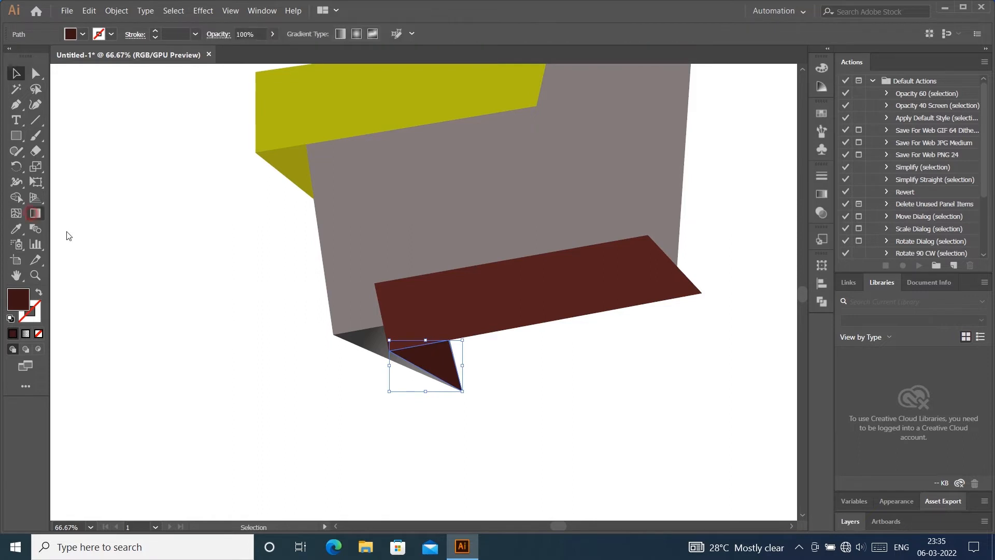
click(17, 72)
click(506, 391)
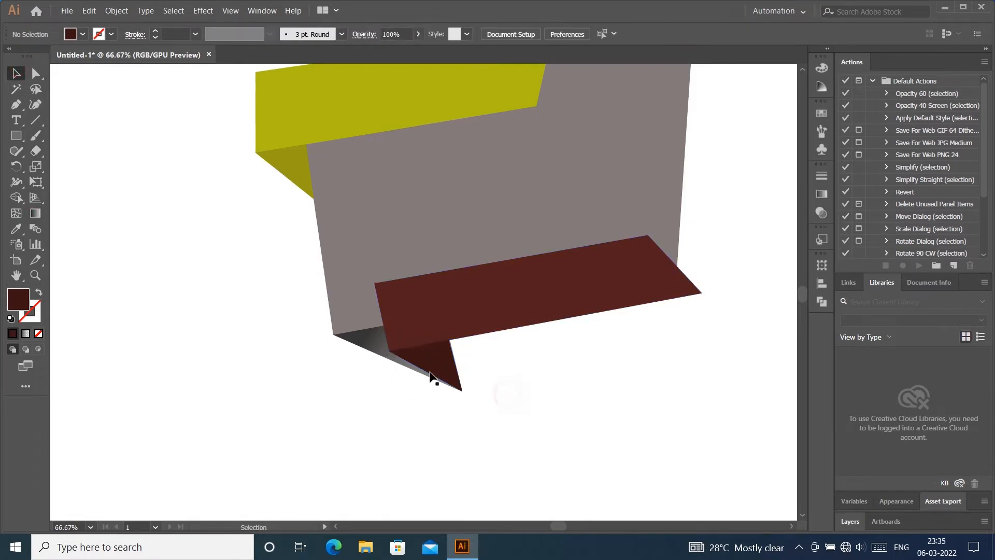
click(434, 355)
right_click(434, 355)
click(535, 398)
click(432, 357)
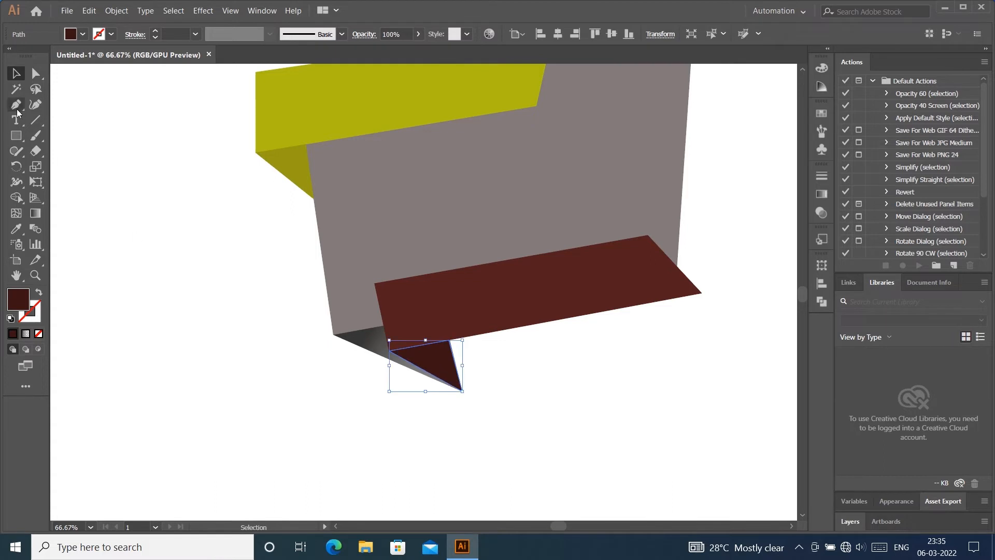
click(35, 212)
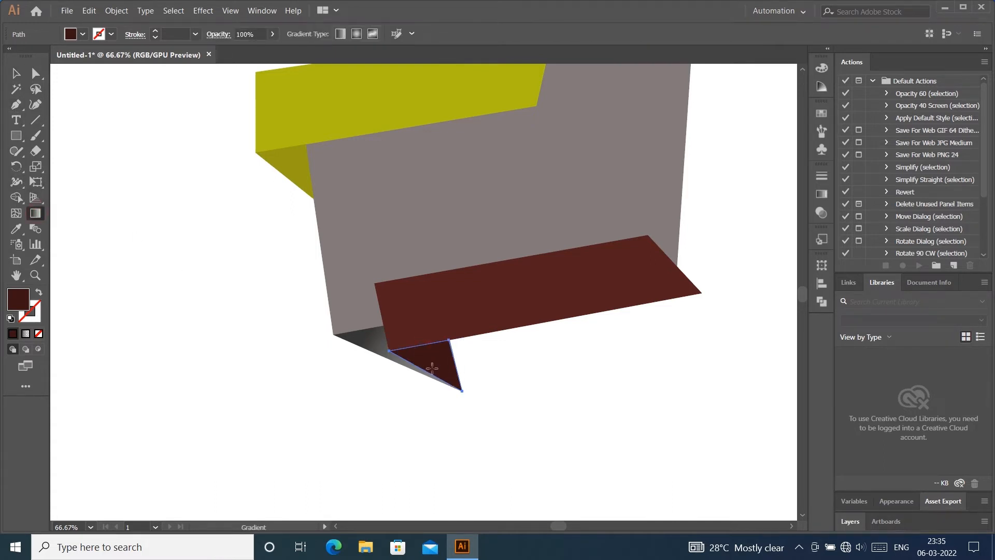
click(16, 73)
click(390, 377)
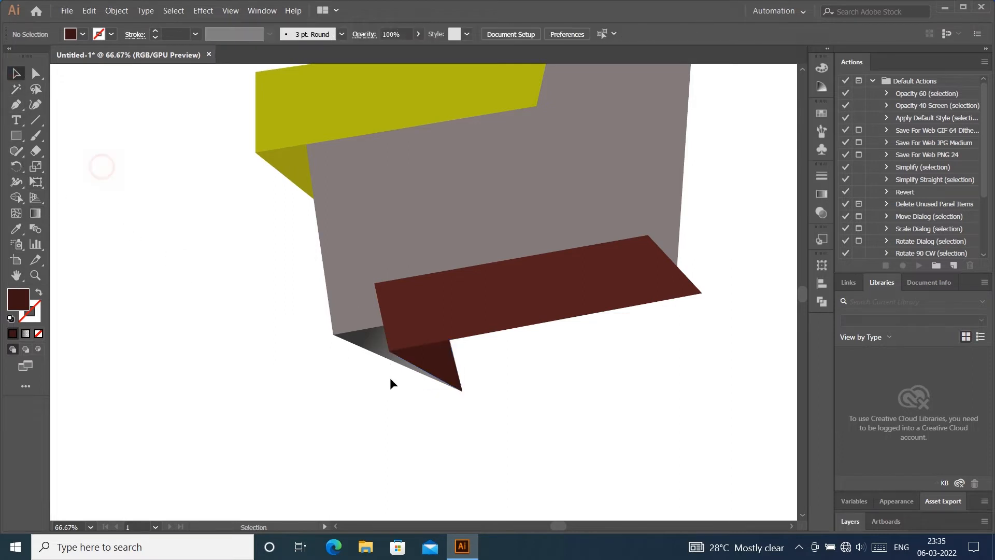
Apply a black-to-transparent linear gradient to the smaller dark red fold and run it diagonally from its upper edge to the tip.
click(414, 358)
click(36, 213)
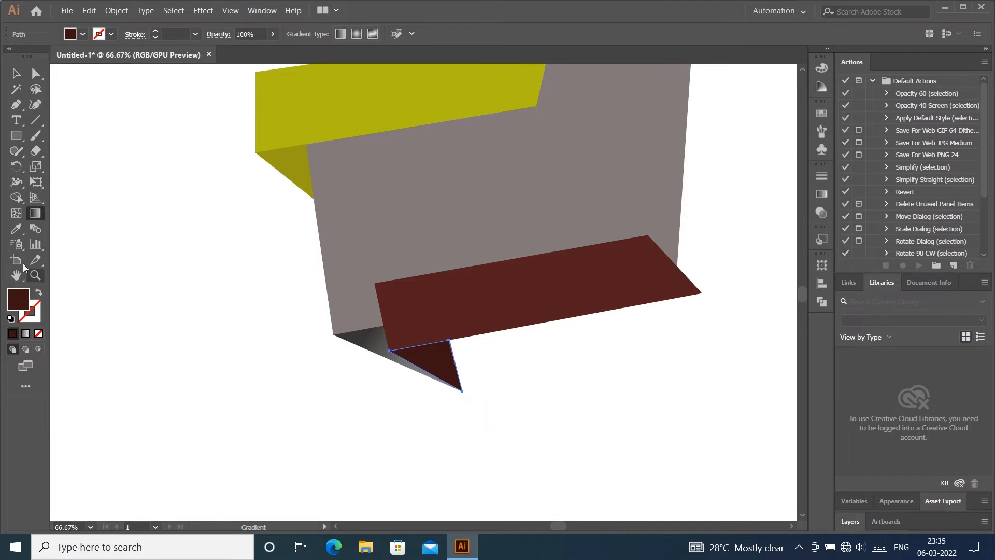
click(340, 34)
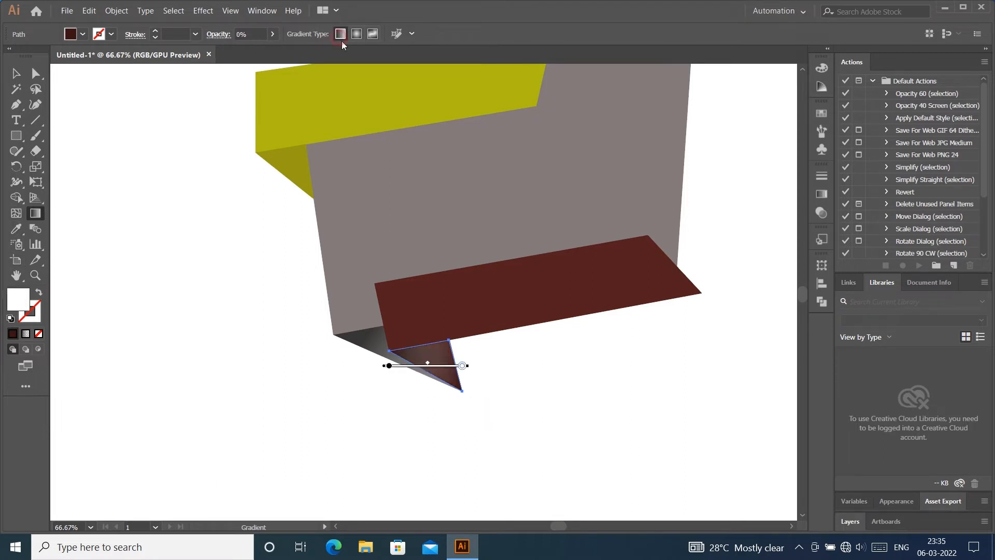
mouse_move(420, 347)
mouse_down()
mouse_move(467, 387)
mouse_move(484, 422)
mouse_move(463, 392)
mouse_up()
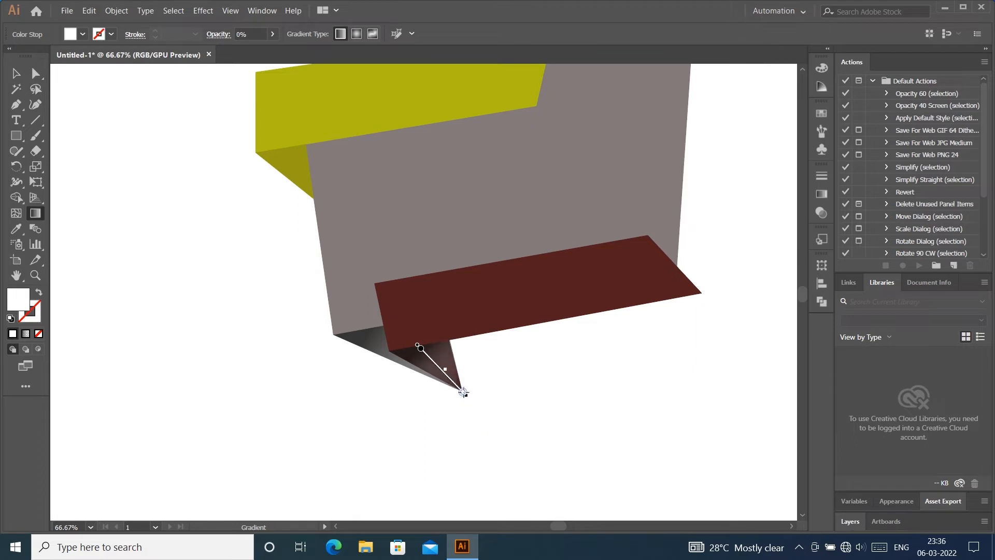
Set the opacity of the black stop in the smaller dark red fold's gradient to 50%.
click(421, 349)
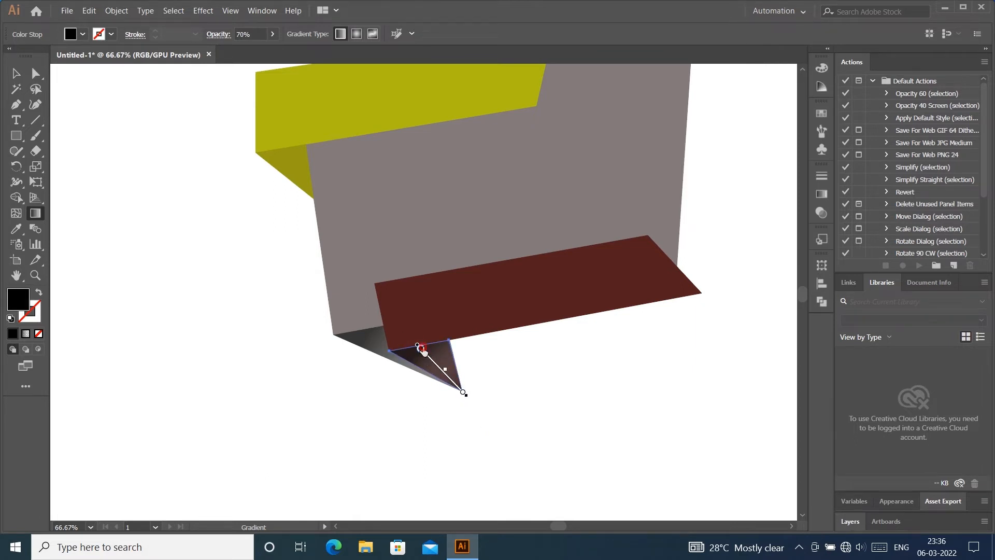
double_click(422, 348)
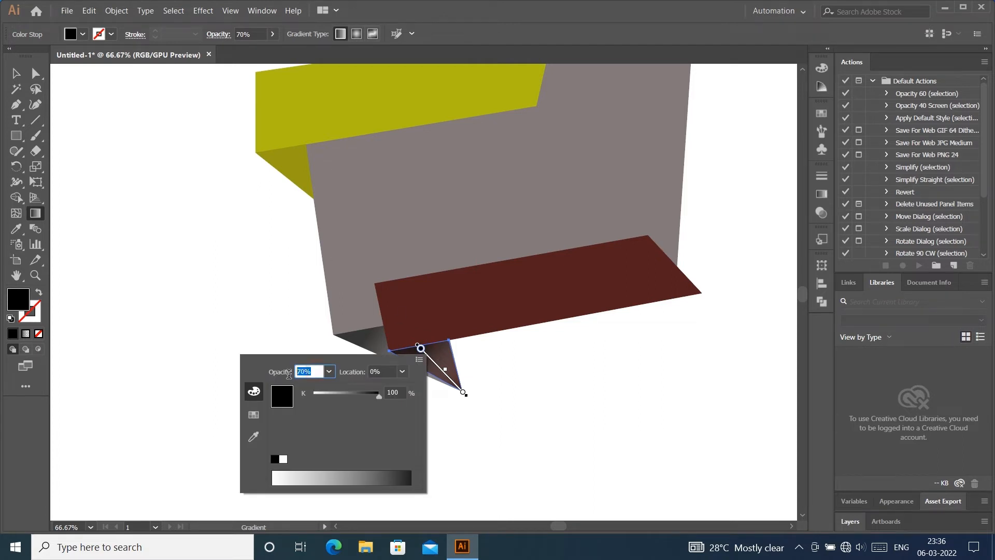
text(50)
key(Return)
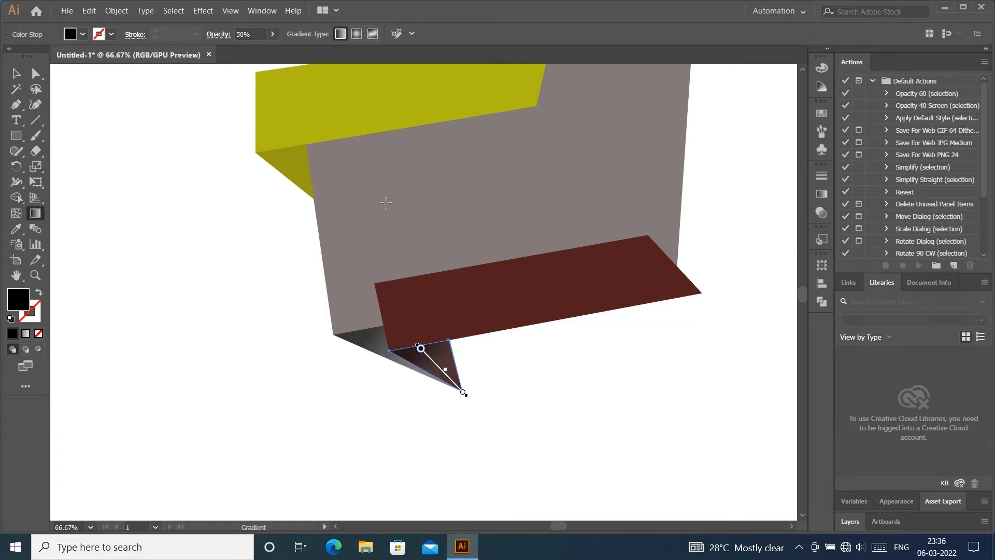
Reduce the black stop's opacity in the smaller dark red fold's gradient to 30% and deselect the fold.
double_click(420, 349)
text(30)
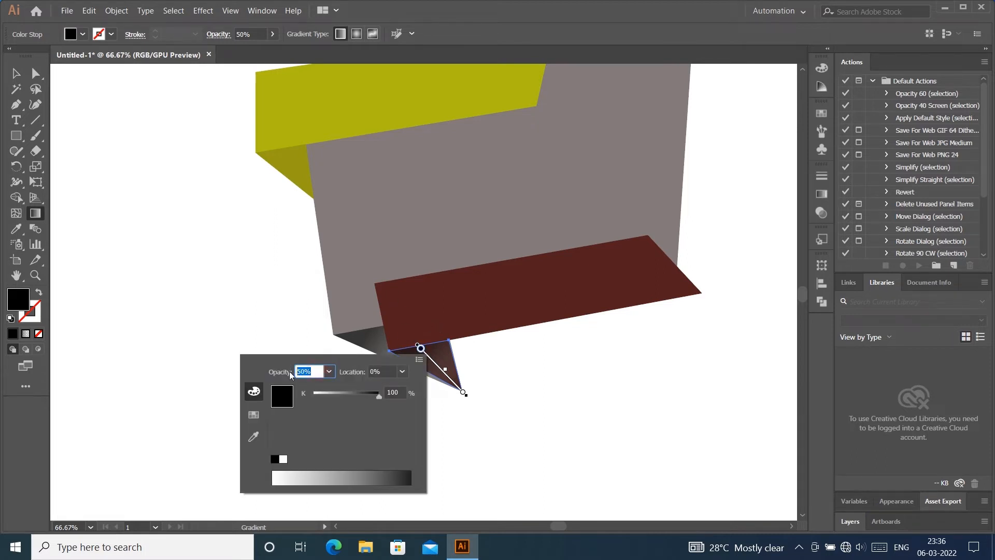
key(Return)
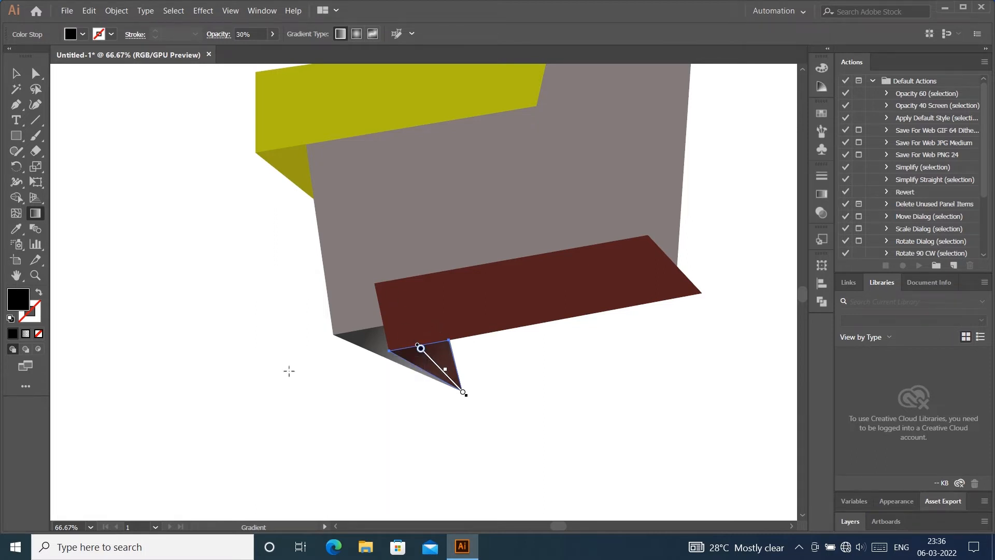
click(13, 74)
click(176, 245)
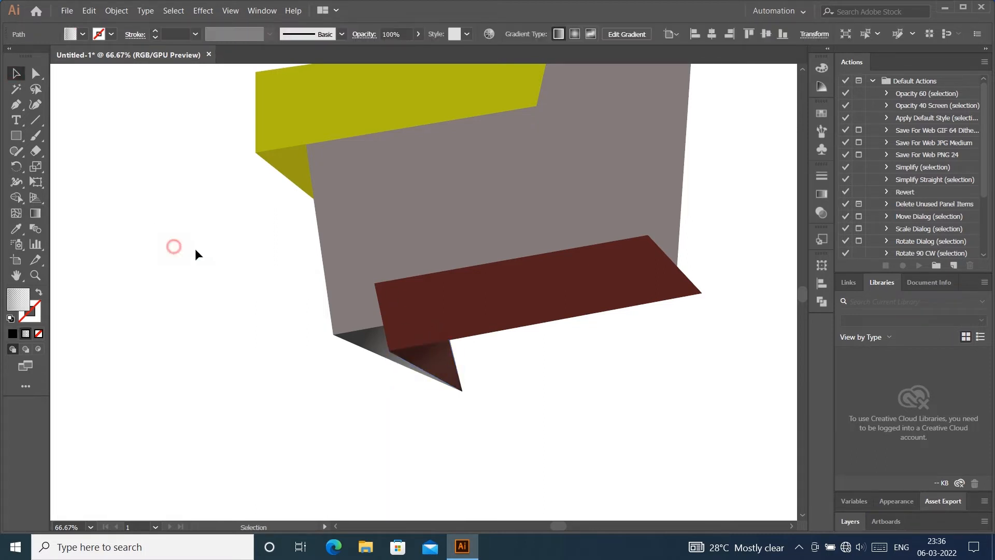
Set the black stop's opacity to 30% in the larger lower triangular fold's gradient and select its white stop.
click(366, 345)
key(g)
click(376, 317)
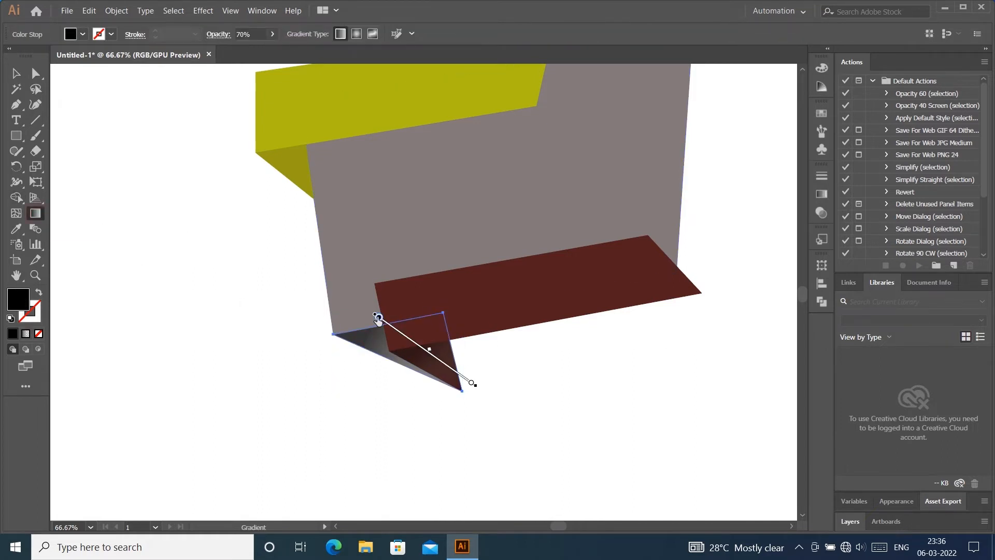
double_click(379, 317)
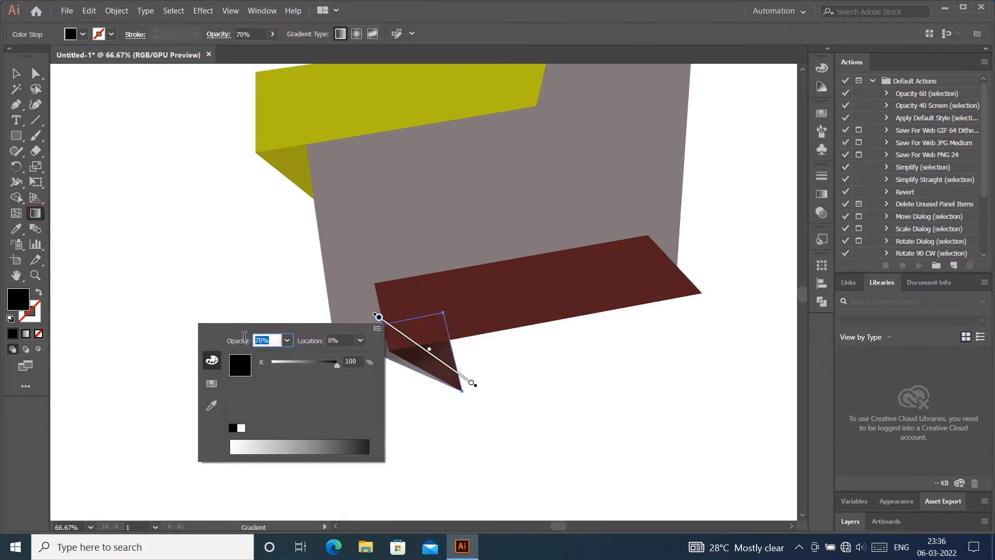
click(245, 305)
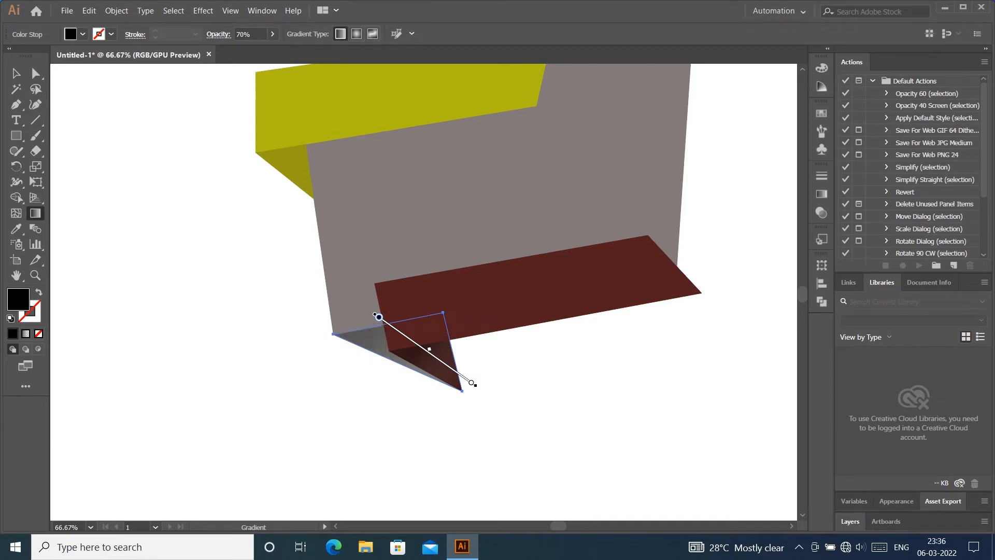
double_click(379, 317)
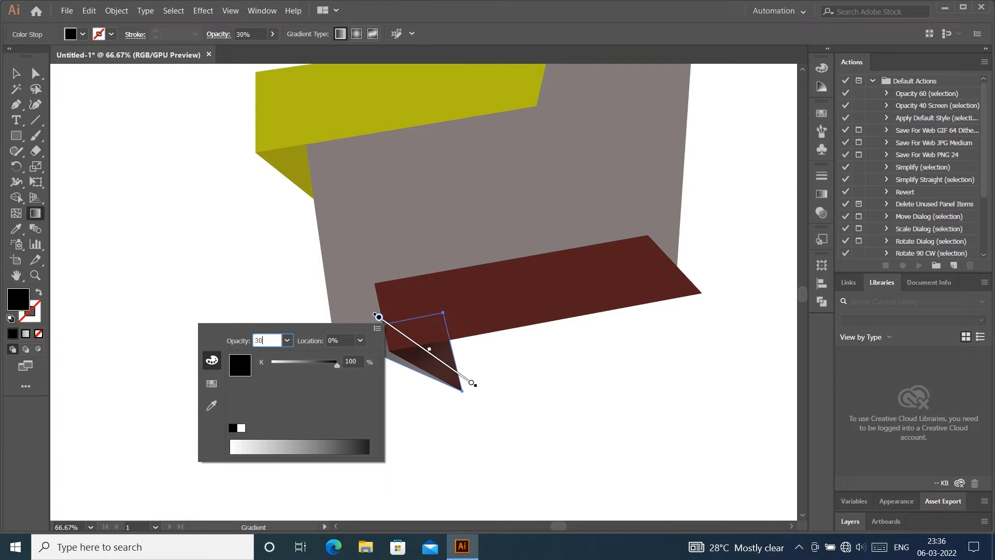
click(249, 315)
click(472, 386)
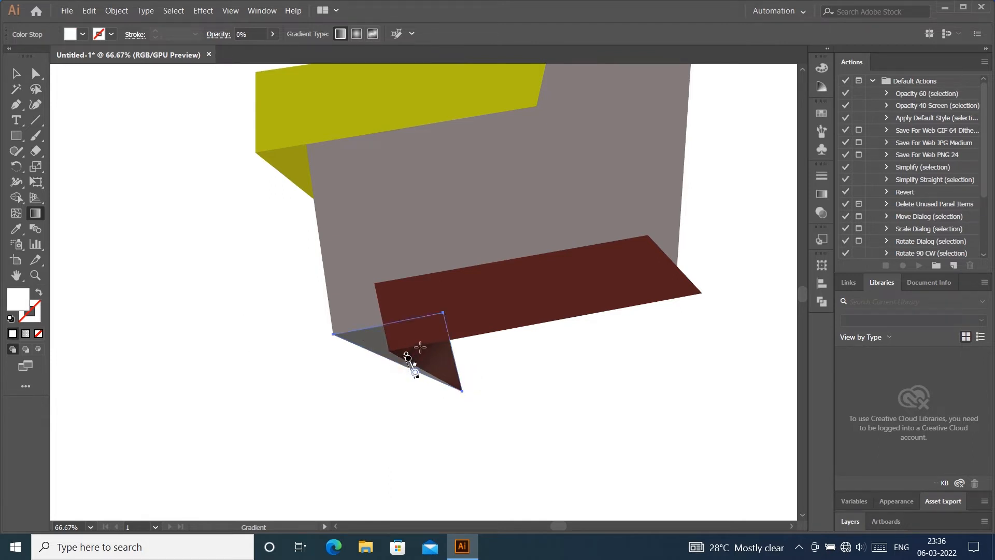
Redirect the larger lower triangular fold's gradient diagonally from the dark red strip's lower edge to the fold's tip, and deselect it.
drag(421, 346, 461, 389)
drag(405, 357, 413, 374)
drag(431, 343, 459, 390)
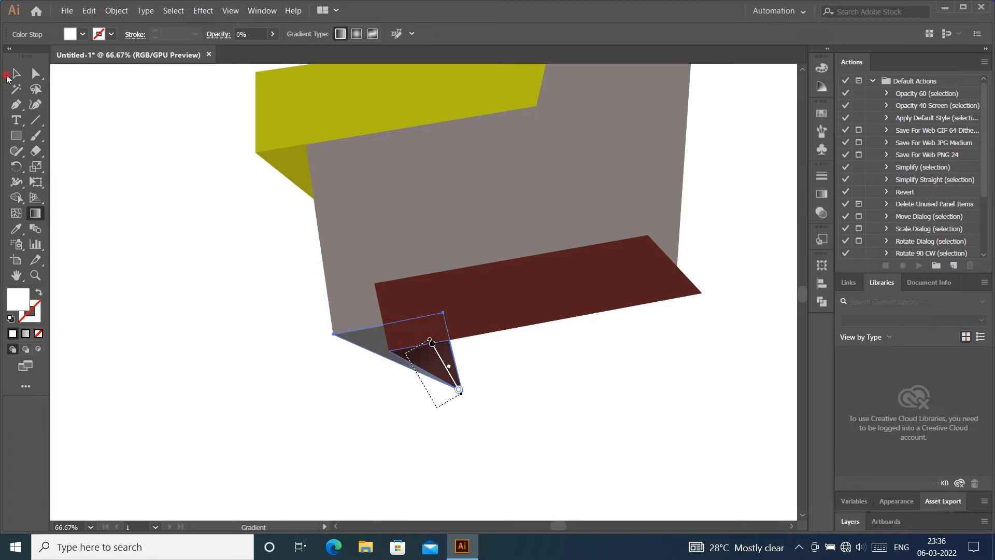
click(14, 74)
click(166, 196)
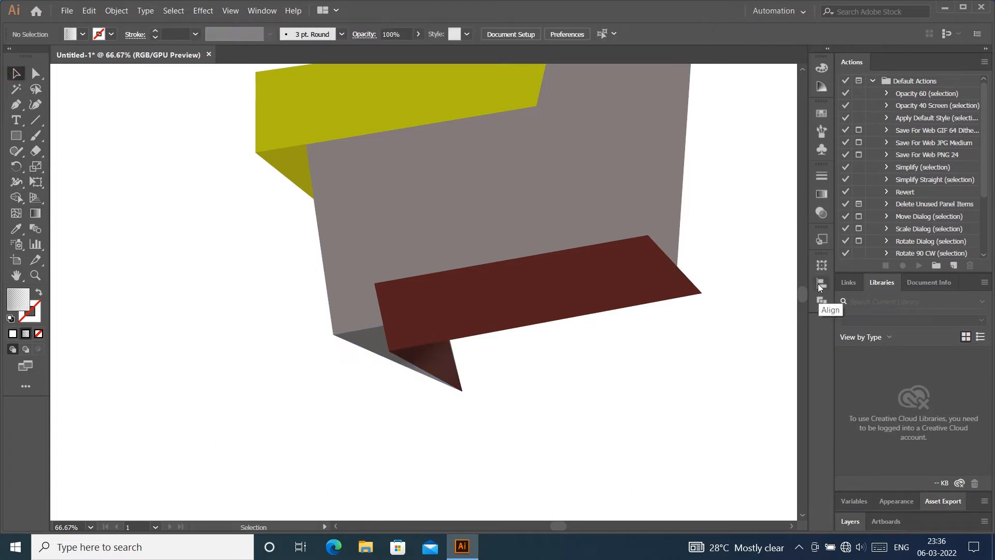
Duplicate the olive triangular fold in place and shade the copy with the black-to-transparent linear gradient running diagonally to its tip.
click(303, 173)
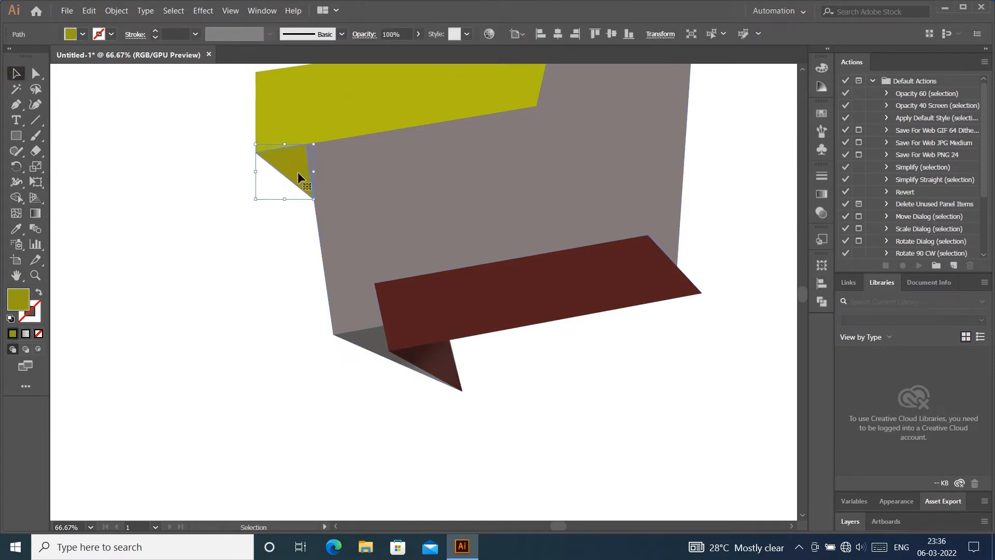
right_click(299, 173)
click(290, 158)
key(v)
click(35, 213)
click(339, 33)
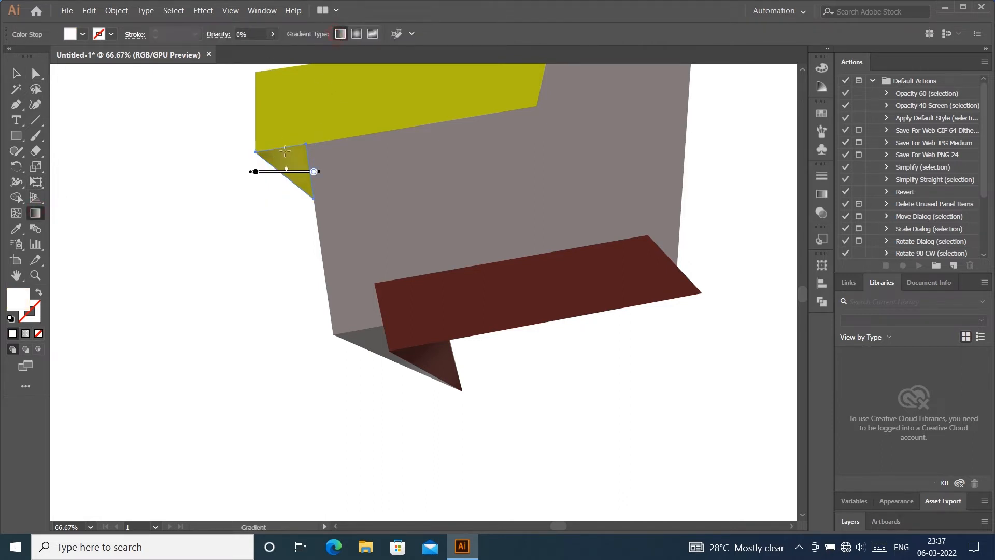
mouse_move(288, 150)
mouse_down()
mouse_move(306, 233)
mouse_move(322, 229)
mouse_move(310, 203)
mouse_move(319, 227)
mouse_move(333, 220)
mouse_move(326, 210)
mouse_up()
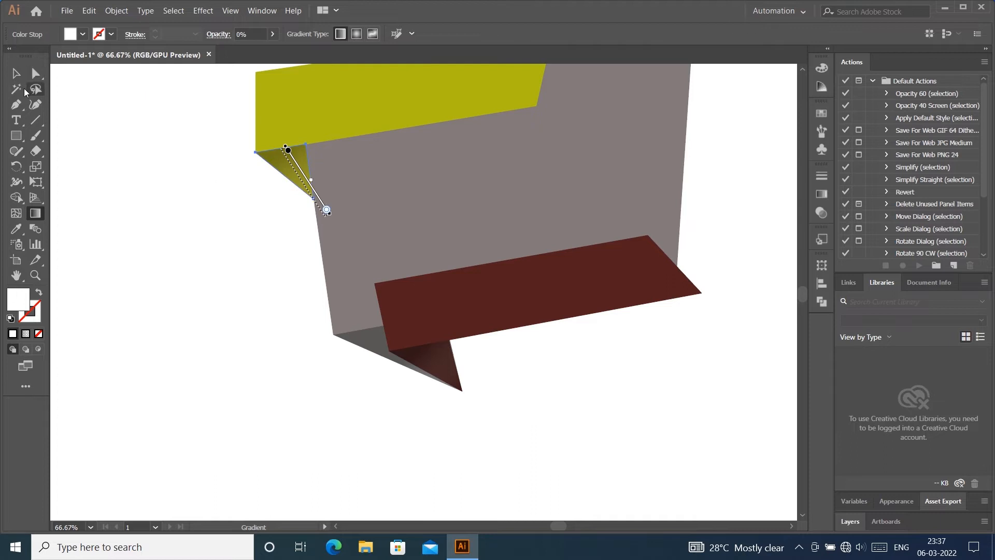
click(16, 73)
click(133, 166)
Check the black stop's opacity in the olive fold's gradient and deselect the fold.
click(285, 171)
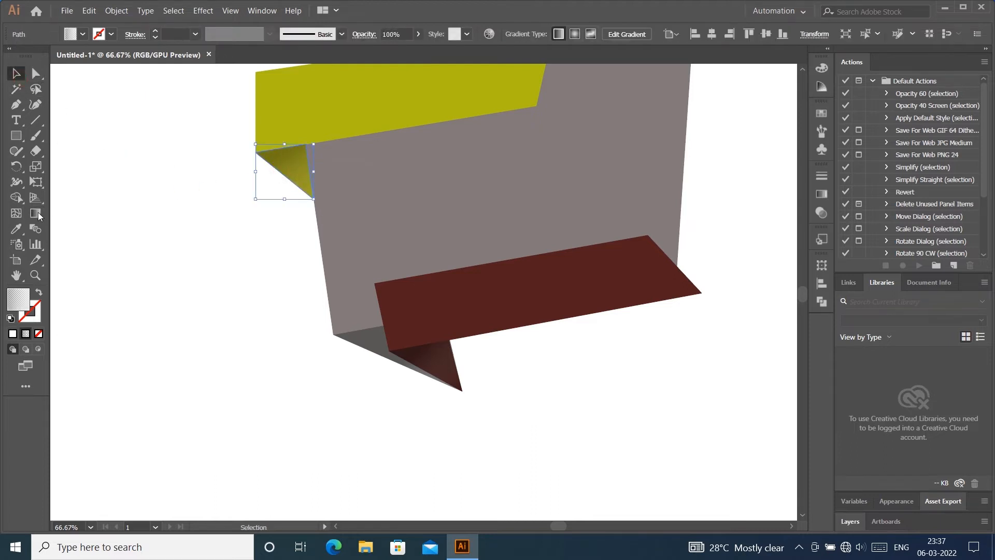
click(35, 214)
double_click(284, 152)
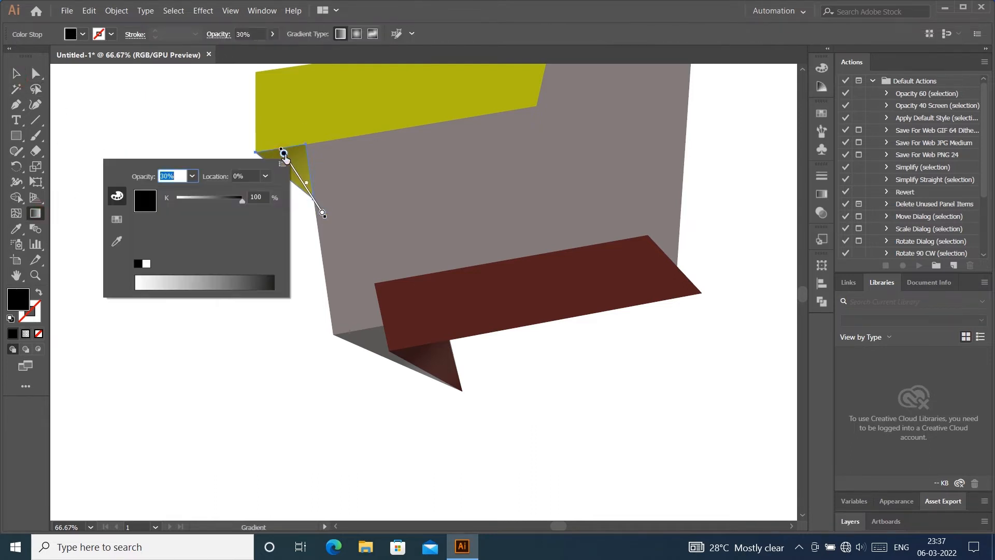
click(16, 75)
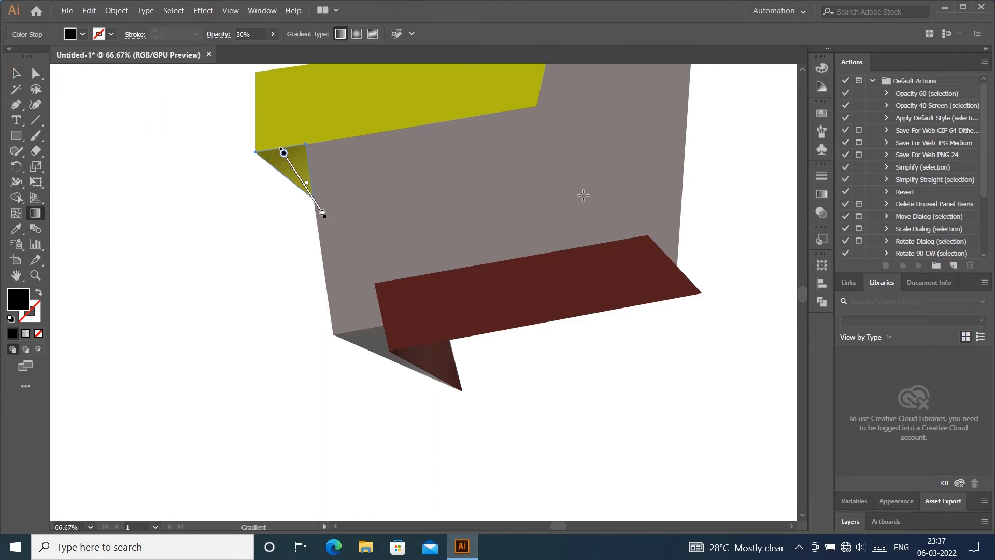
click(16, 73)
click(147, 149)
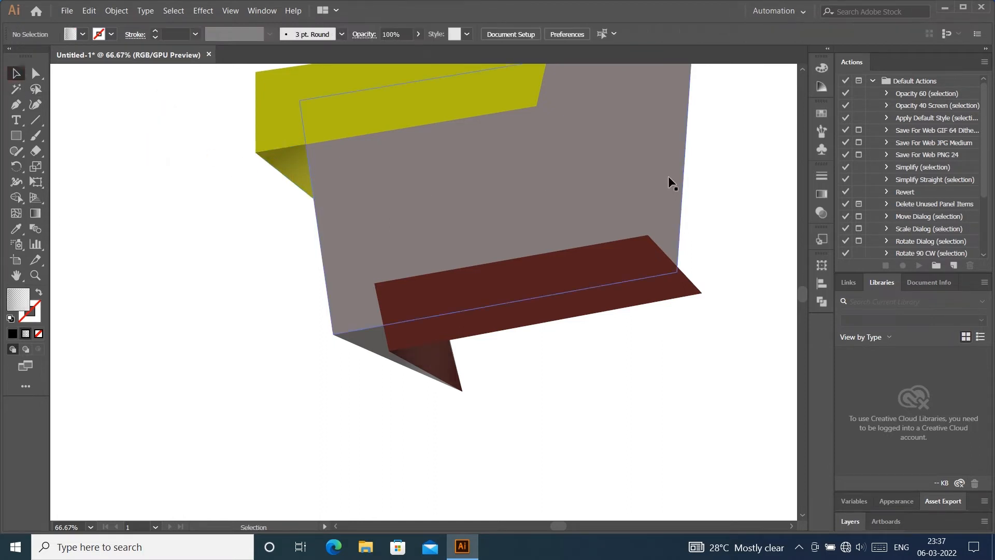
Duplicate the dark red strip with a slight offset up and to the left of the original.
scroll(740, 166, down, 2)
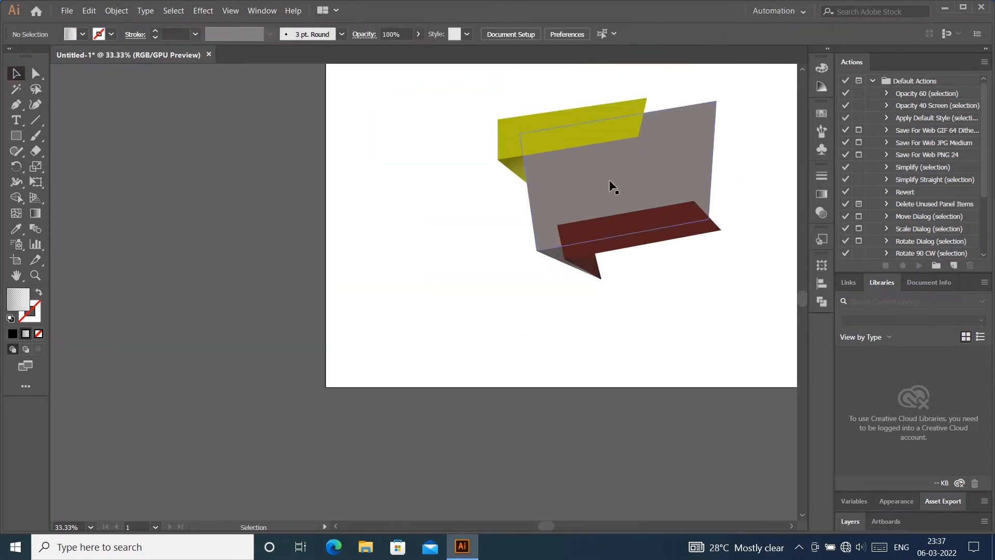
scroll(359, 187, right, 3)
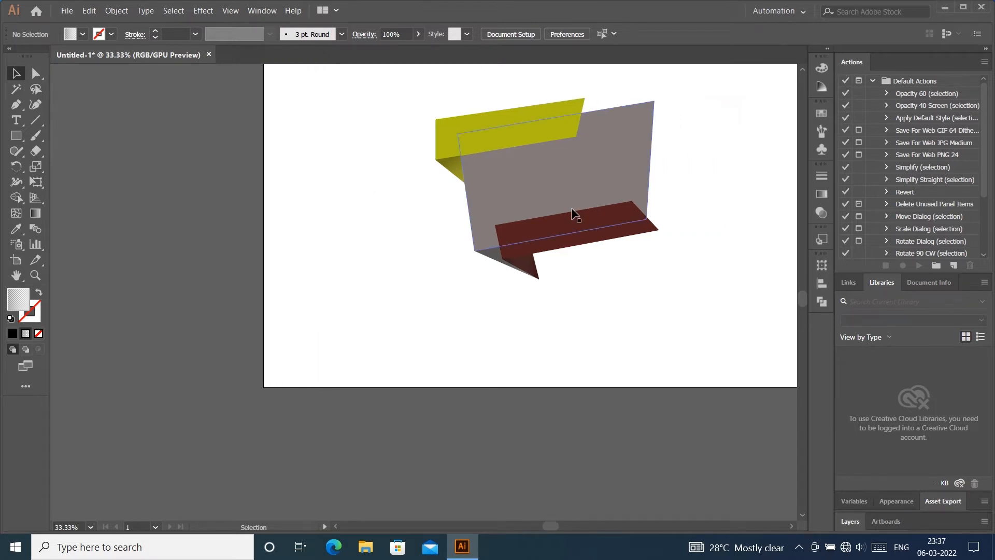
click(565, 225)
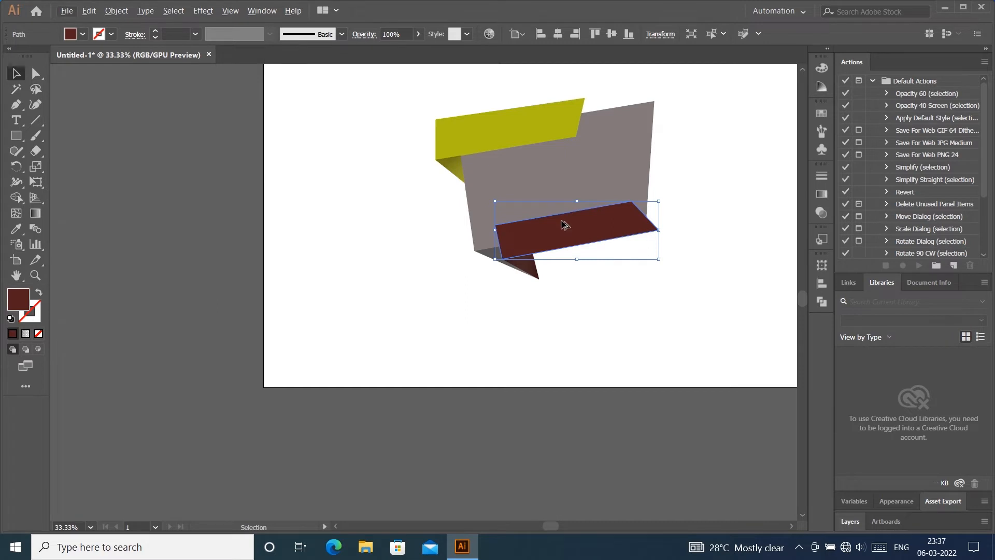
drag(564, 224, 562, 223)
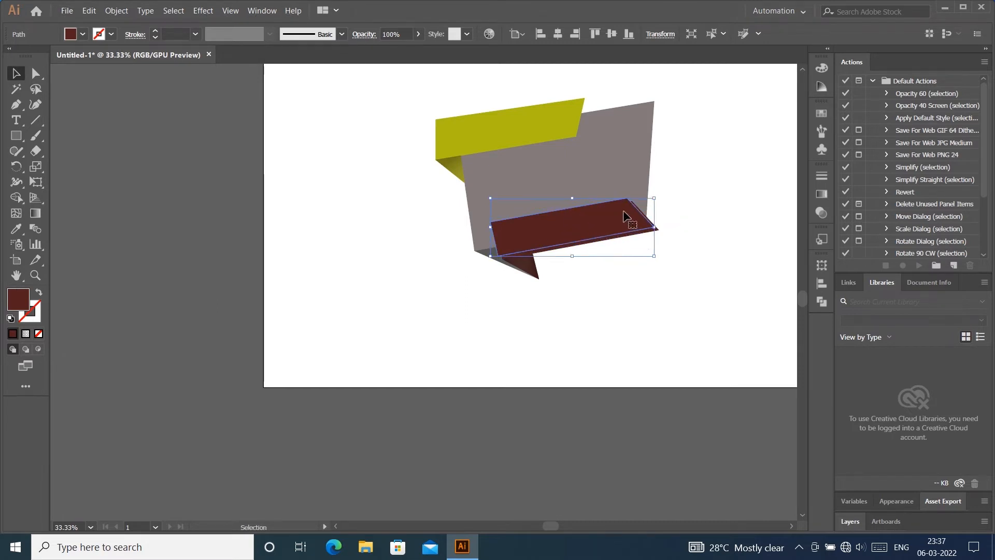
right_click(595, 220)
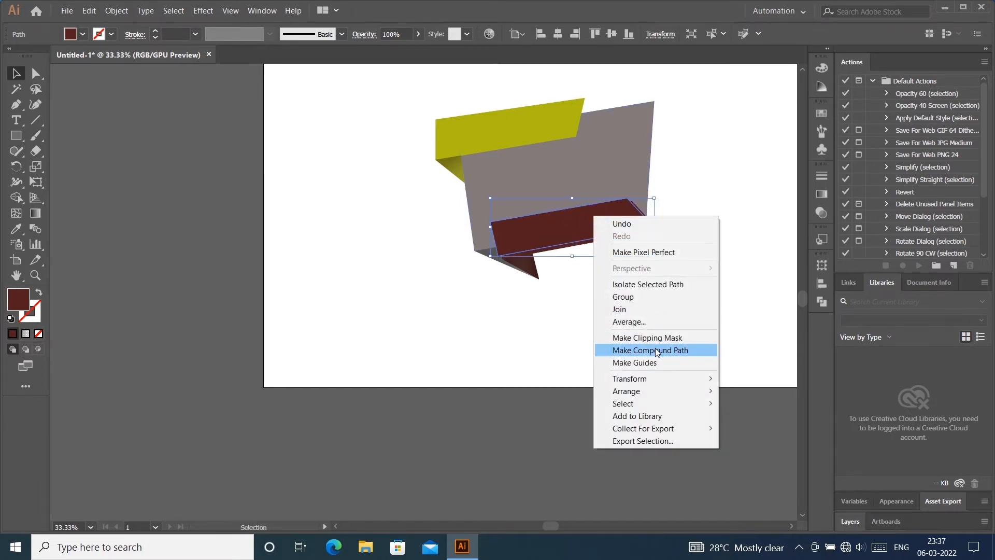
click(534, 230)
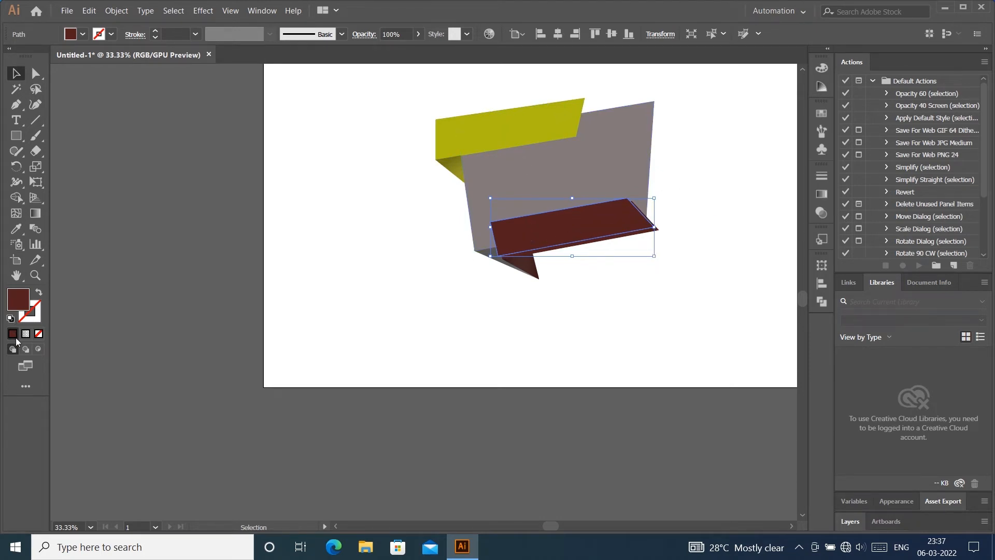
Fill the offset copy of the dark red strip with black (#000000).
double_click(11, 300)
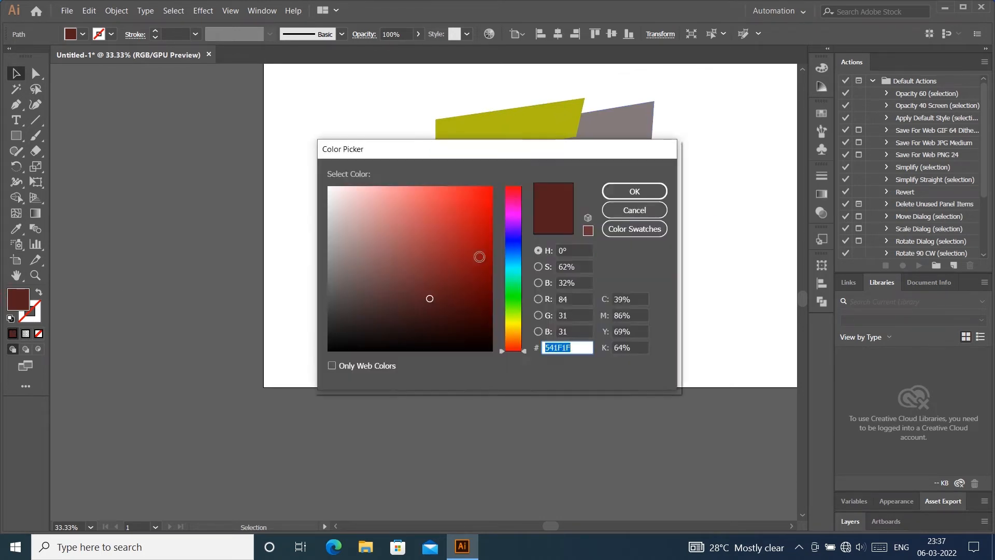
drag(346, 321, 499, 354)
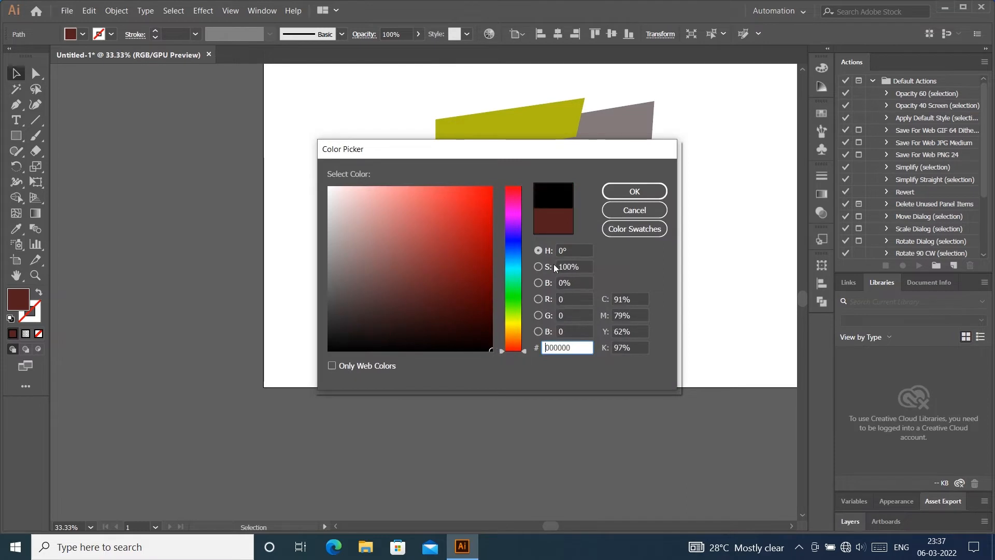
click(638, 192)
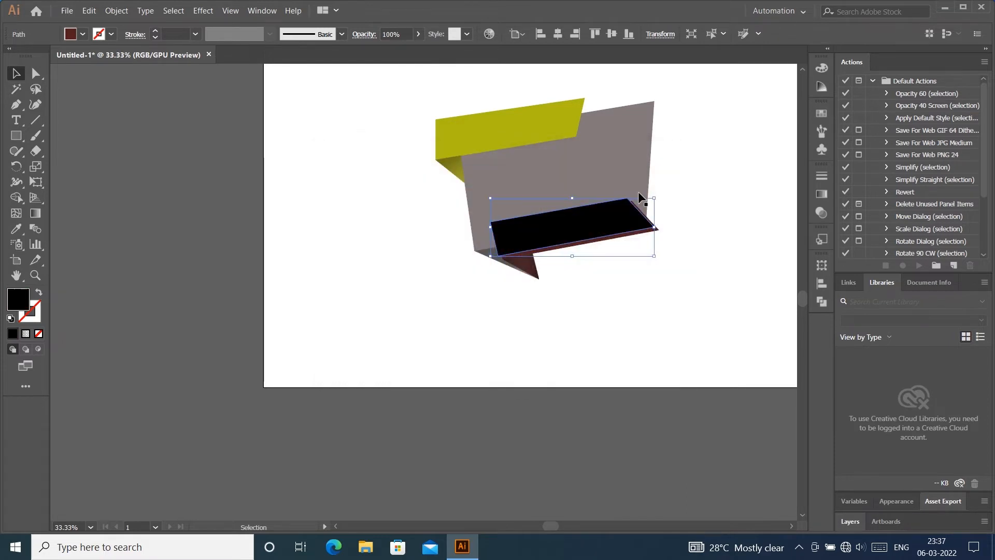
Apply a Gaussian Blur with a 9.6-pixel radius to the black strip copy, with the preview enabled.
click(203, 11)
mouse_move(229, 261)
click(355, 261)
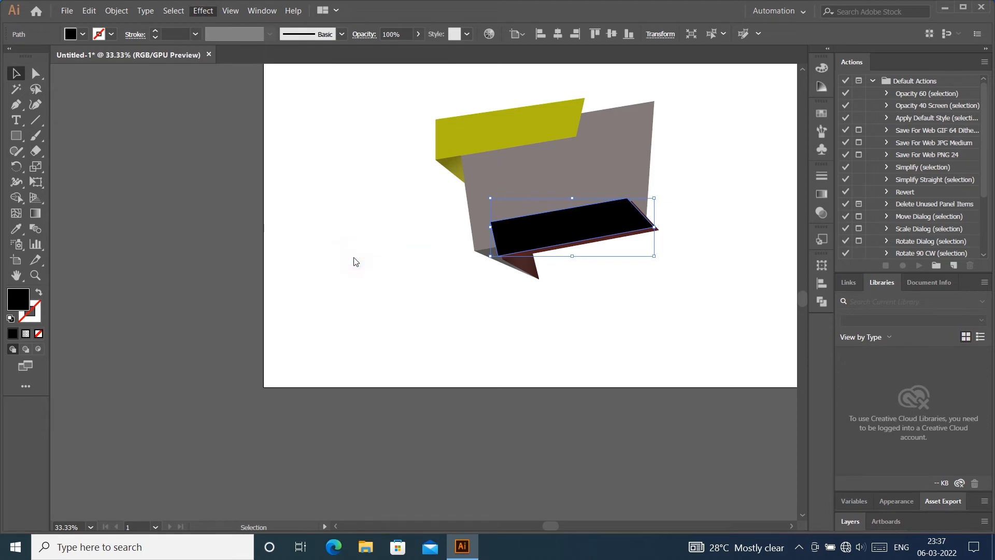
drag(553, 228, 436, 252)
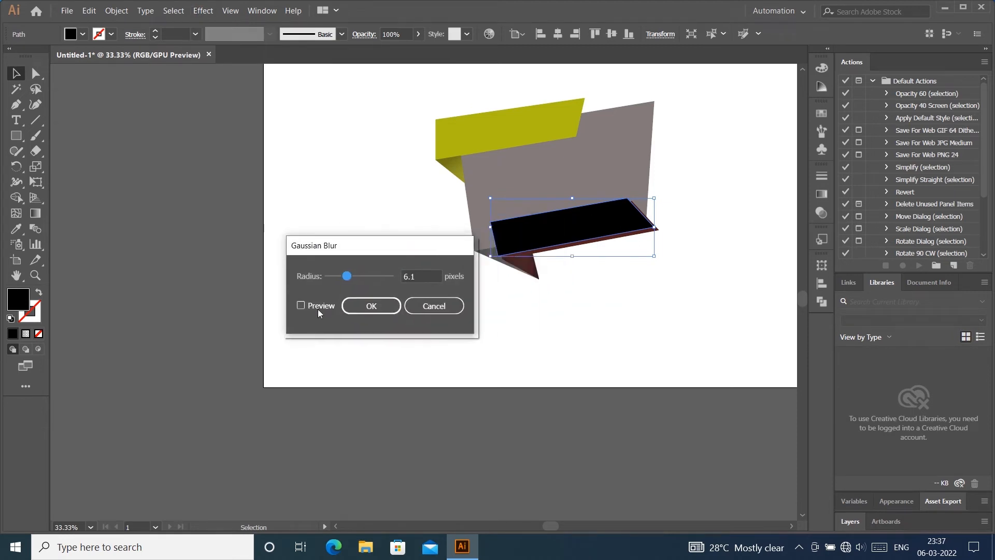
click(318, 308)
drag(347, 276, 362, 277)
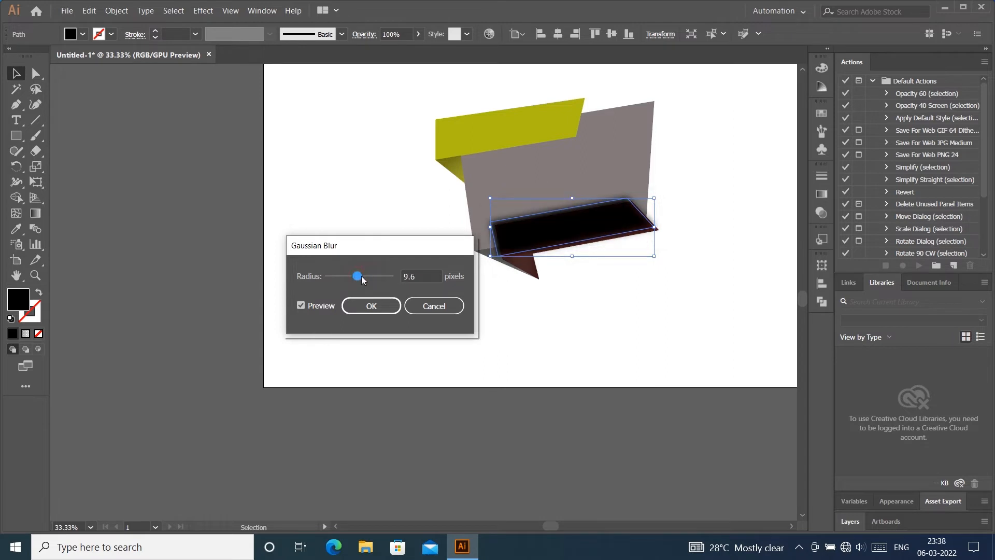
click(371, 305)
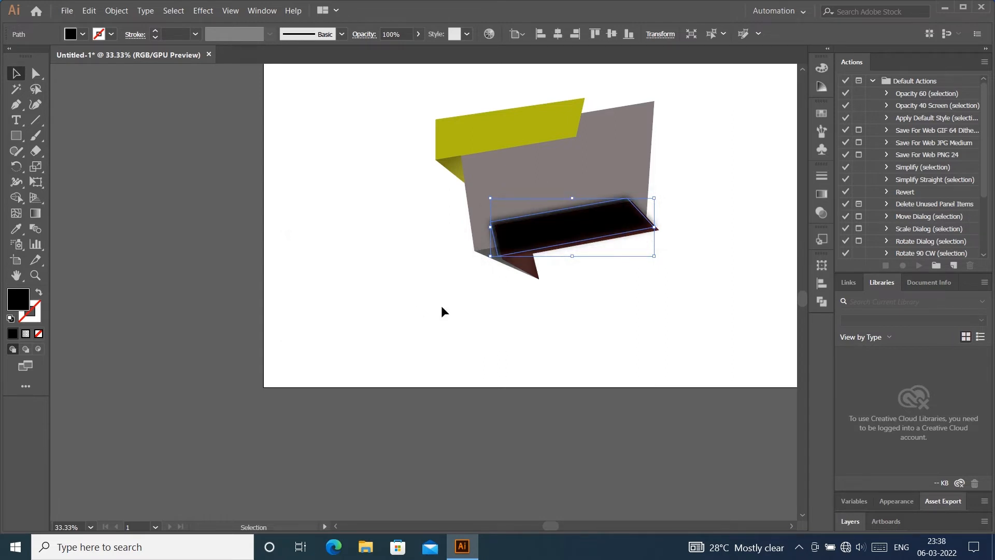
Send the blurred black copy backward so it lies behind the dark red strip as a shadow, and deselect it.
right_click(542, 236)
mouse_move(580, 406)
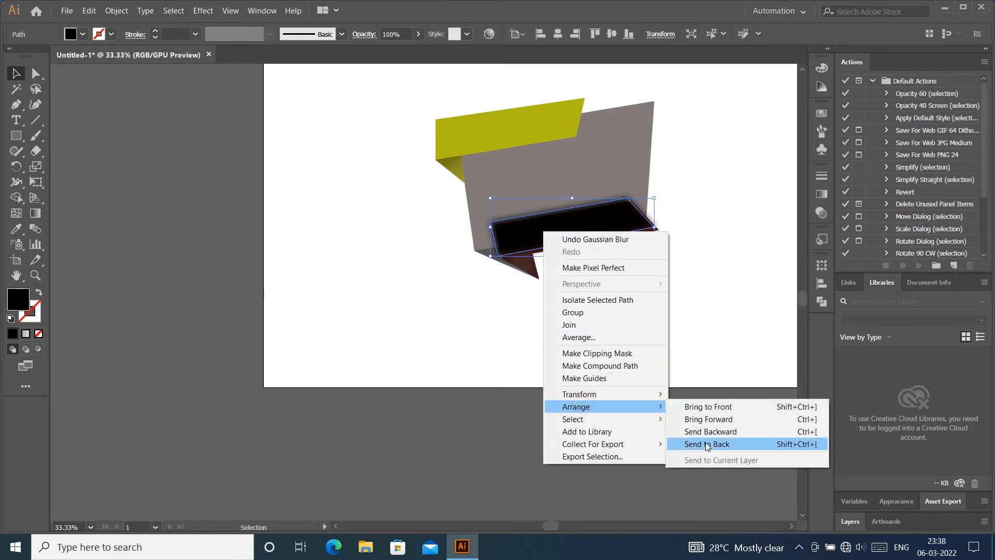
click(707, 419)
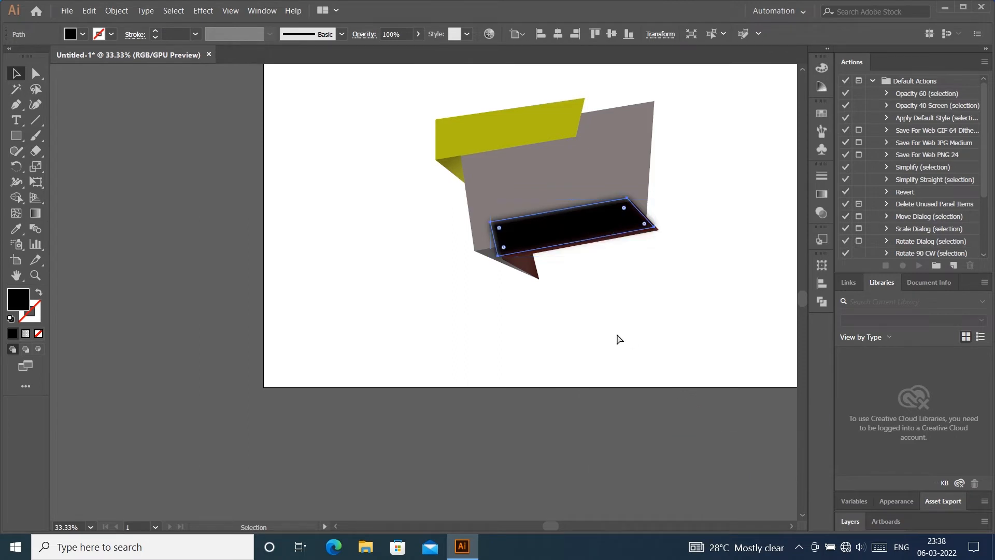
key(a)
key(ctrl+[)
key(v)
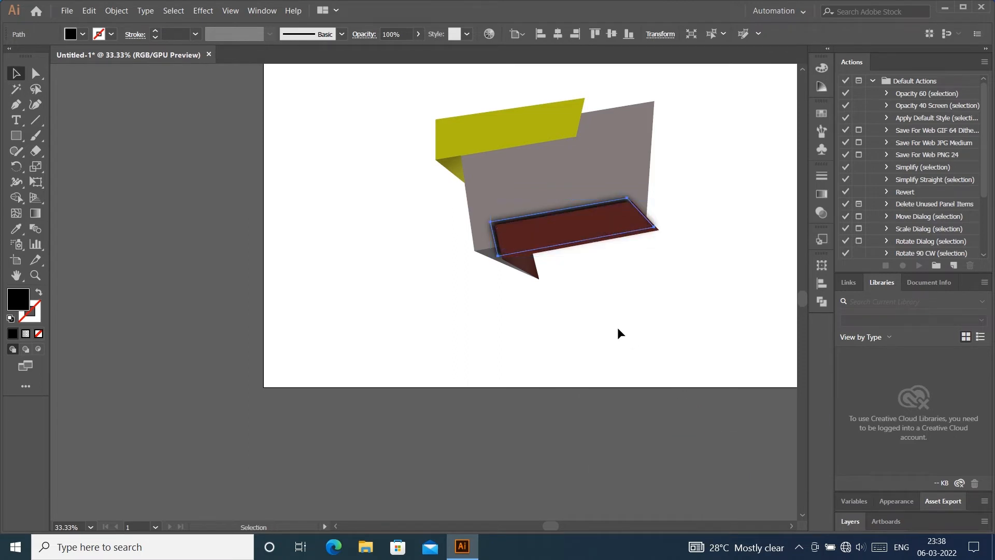
click(715, 259)
Lower the opacity of the shadow behind the dark red strip to 73% and deselect it.
click(561, 217)
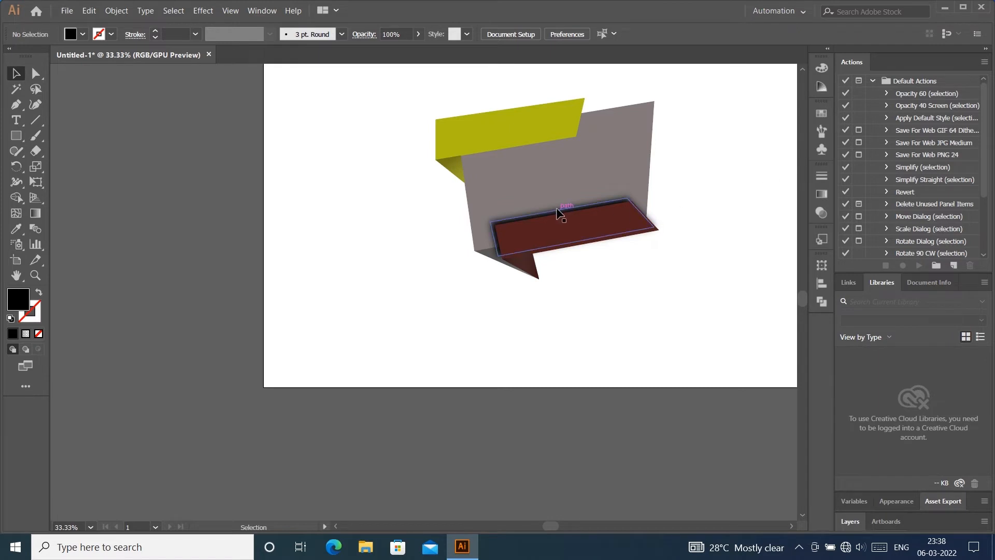
click(418, 34)
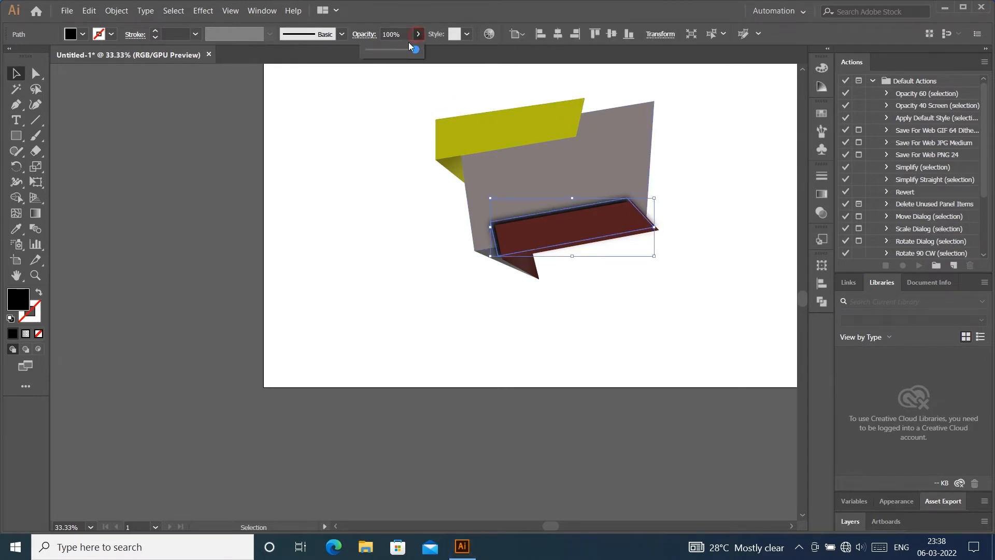
drag(418, 50, 396, 50)
click(413, 50)
click(405, 51)
click(367, 98)
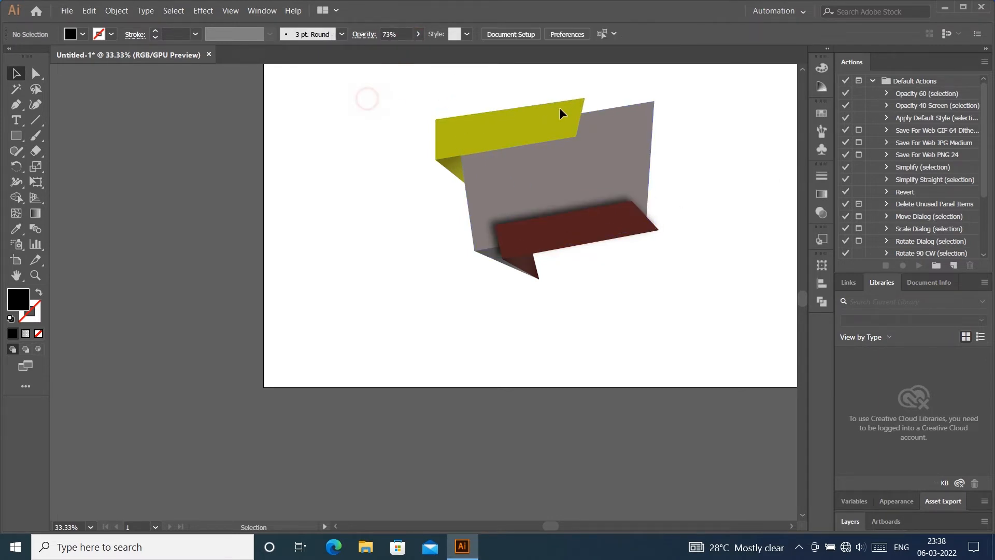
Set the dark red strip's shadow opacity to 46% and deselect it.
click(511, 221)
click(418, 33)
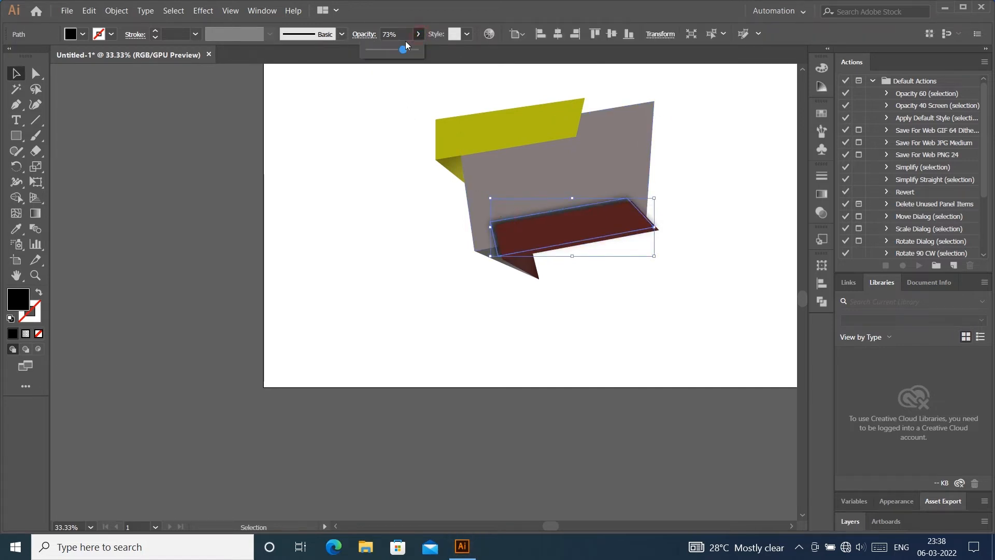
mouse_move(404, 50)
mouse_down()
mouse_move(371, 55)
mouse_move(390, 52)
mouse_up()
click(414, 139)
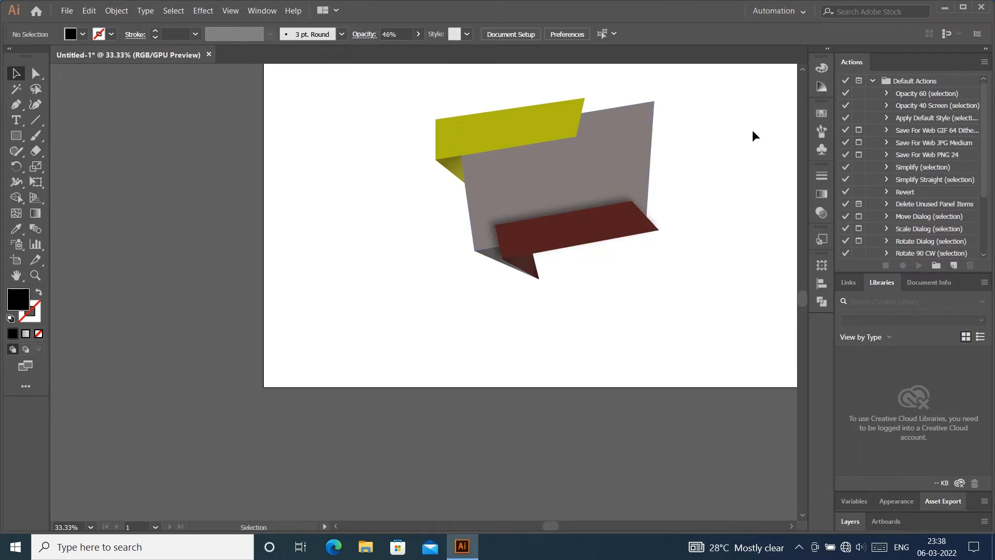
Duplicate the yellow-green strip slightly down and to the right, fill the copy with black, and leave that copy selected.
click(550, 121)
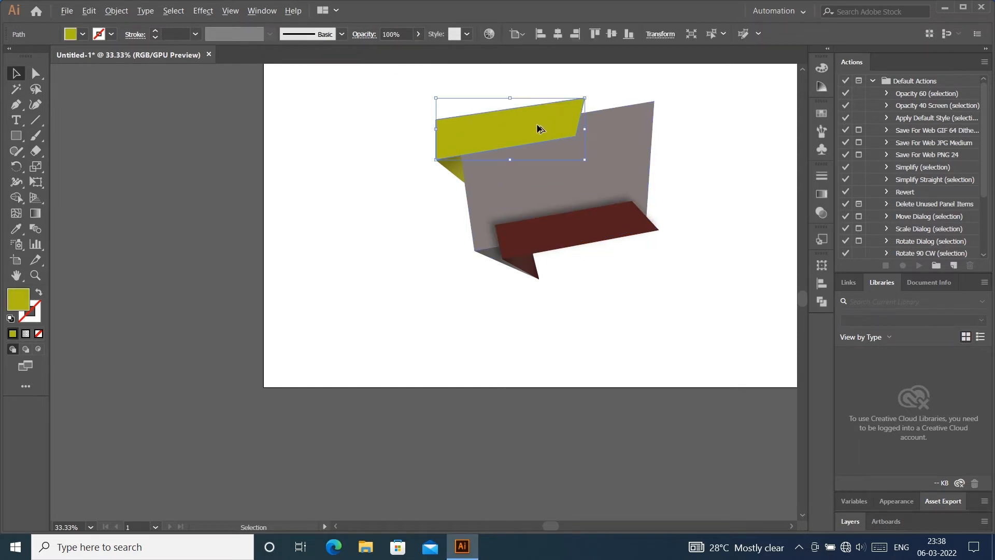
drag(550, 120, 547, 133)
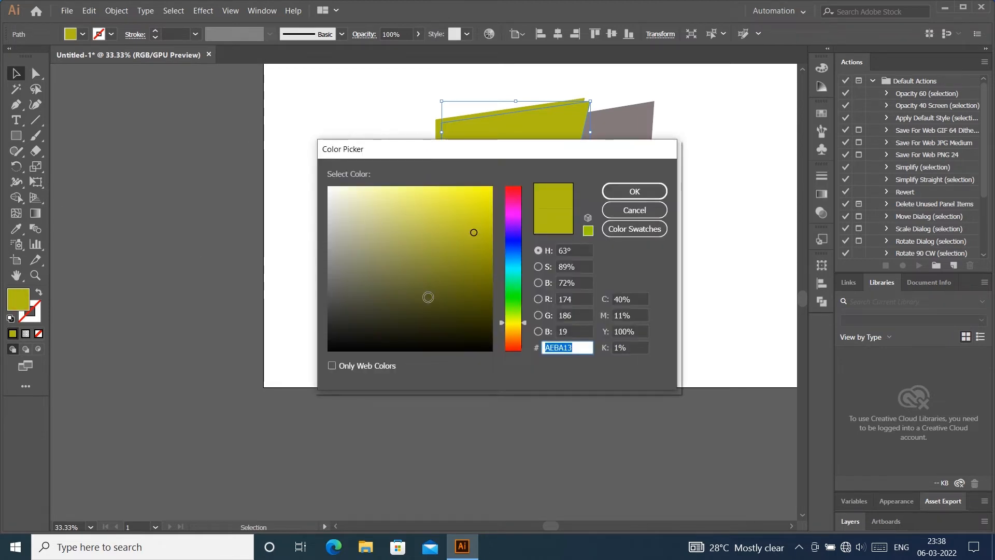
click(491, 350)
click(613, 191)
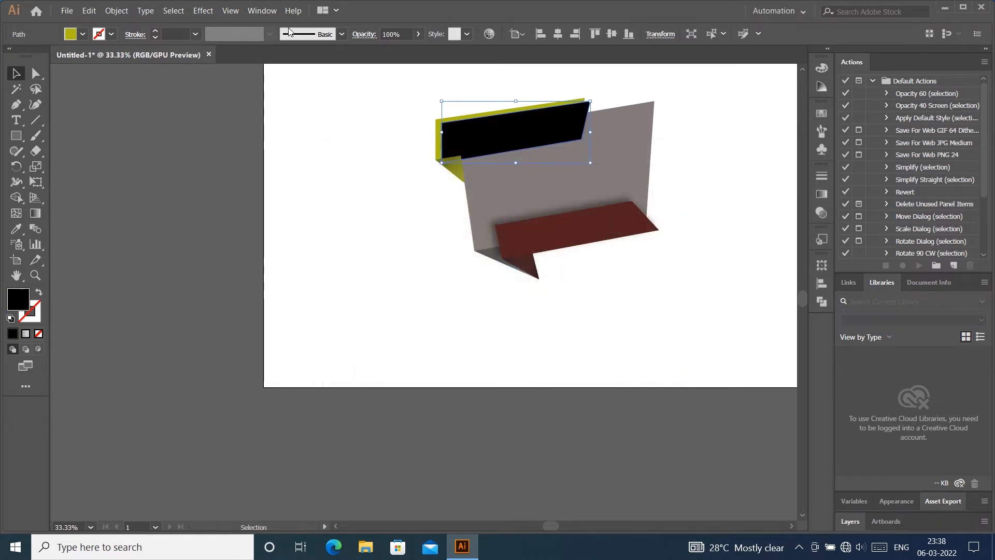
click(530, 215)
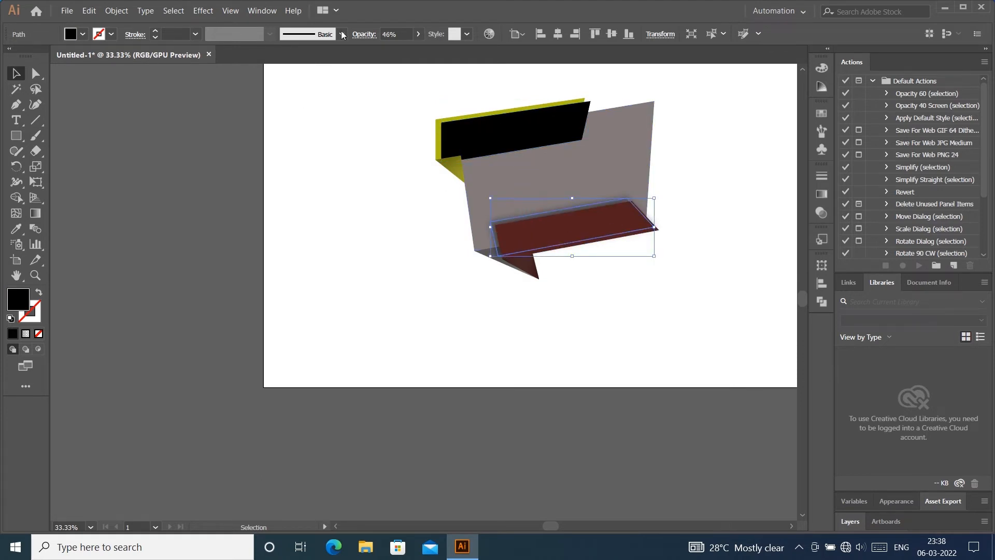
click(493, 138)
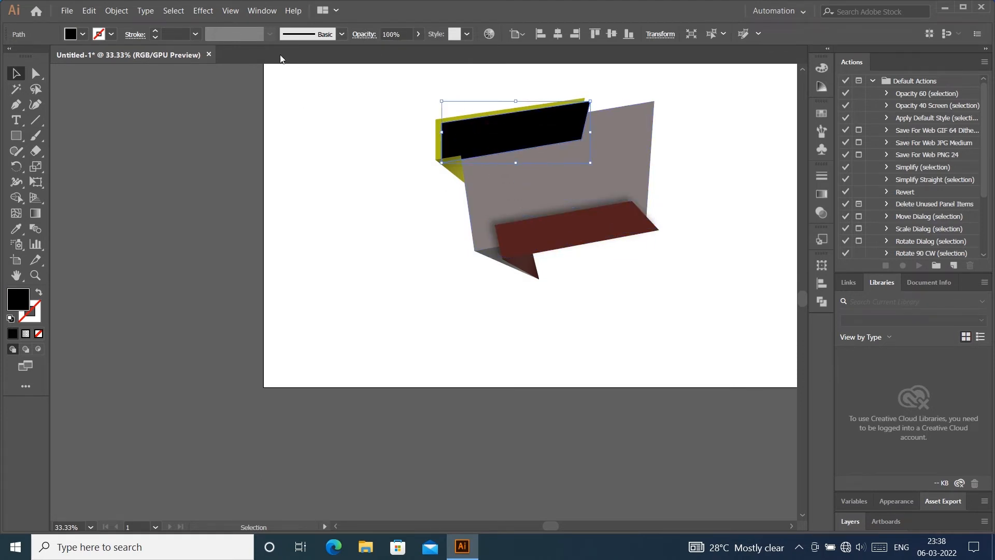
Apply a Gaussian Blur to the black copy of the yellow-green strip and send it backward behind the strip.
click(202, 10)
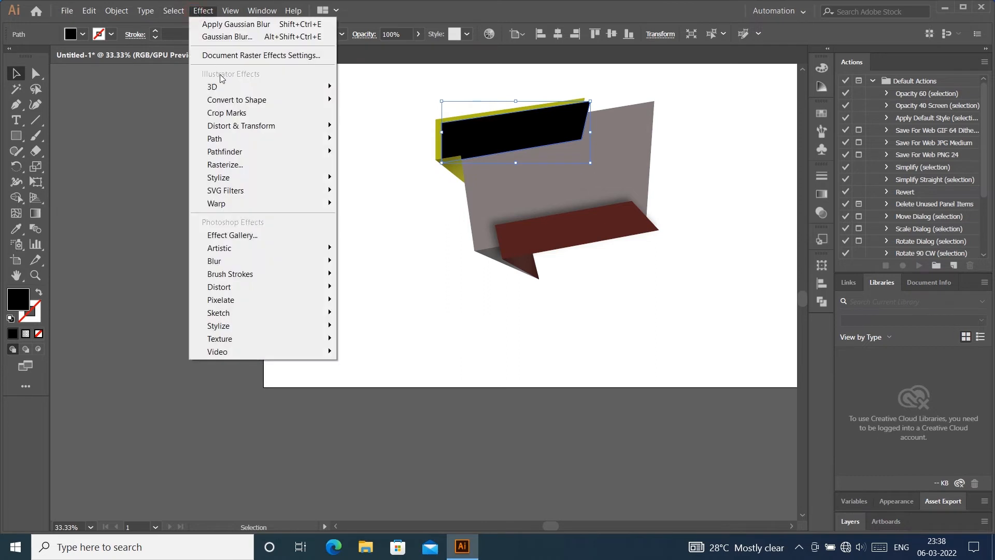
mouse_move(328, 260)
click(378, 262)
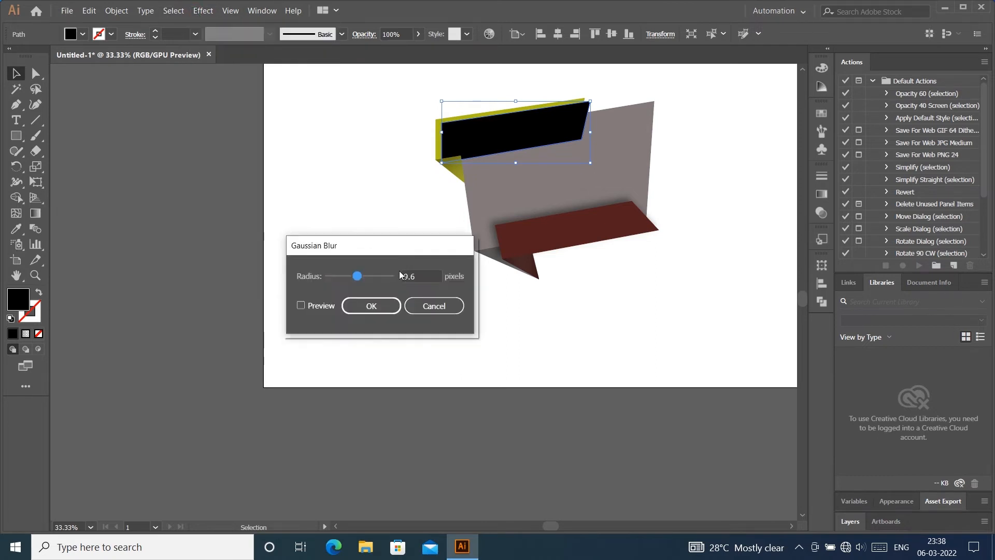
click(301, 305)
click(362, 306)
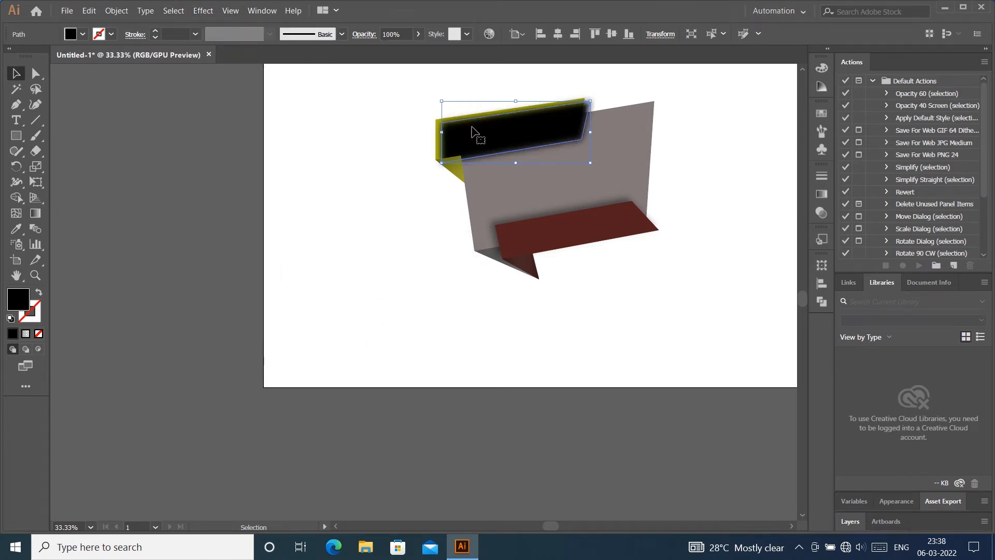
key(ctrl+[)
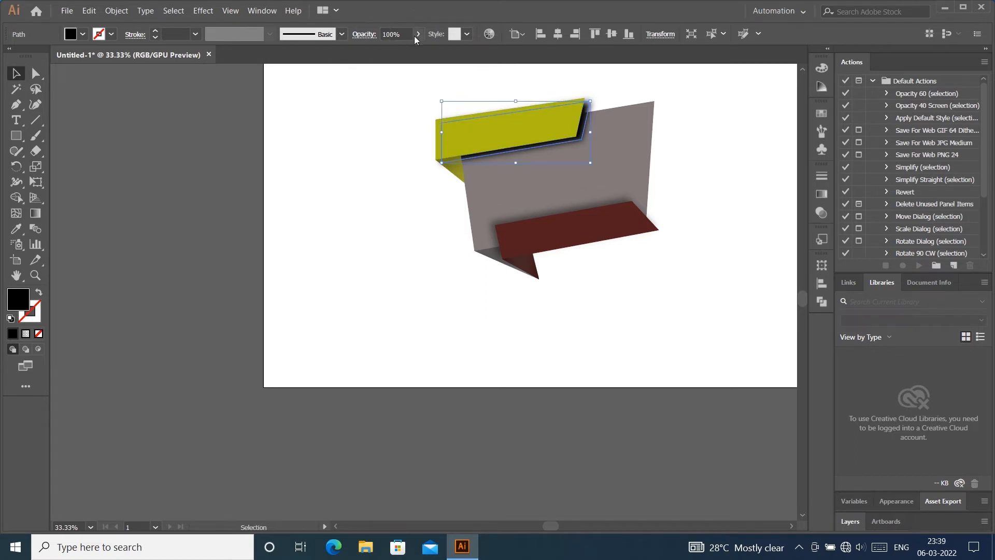
Set the opacity of the shadow behind the yellow-green strip to 46% and deselect it.
click(393, 33)
text(46)
key(Return)
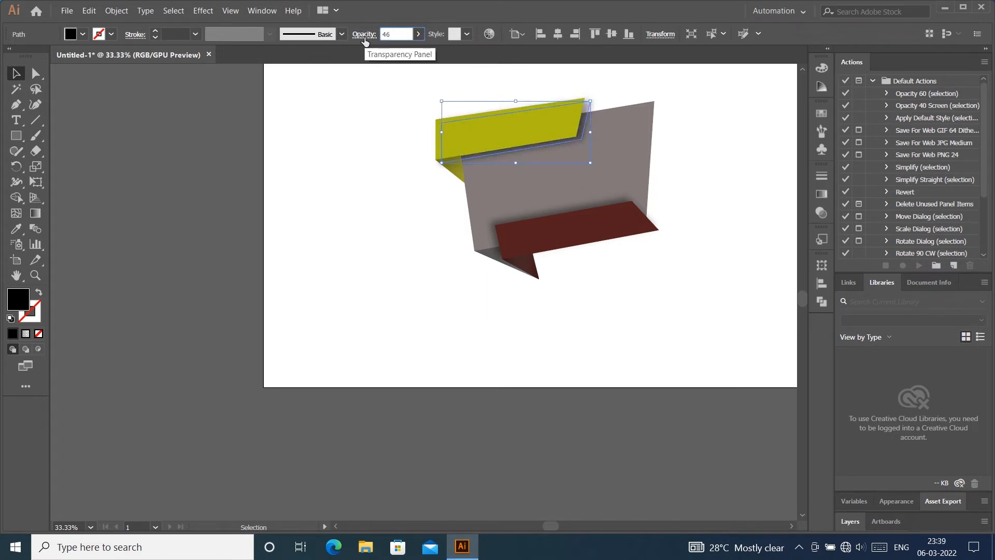
click(704, 157)
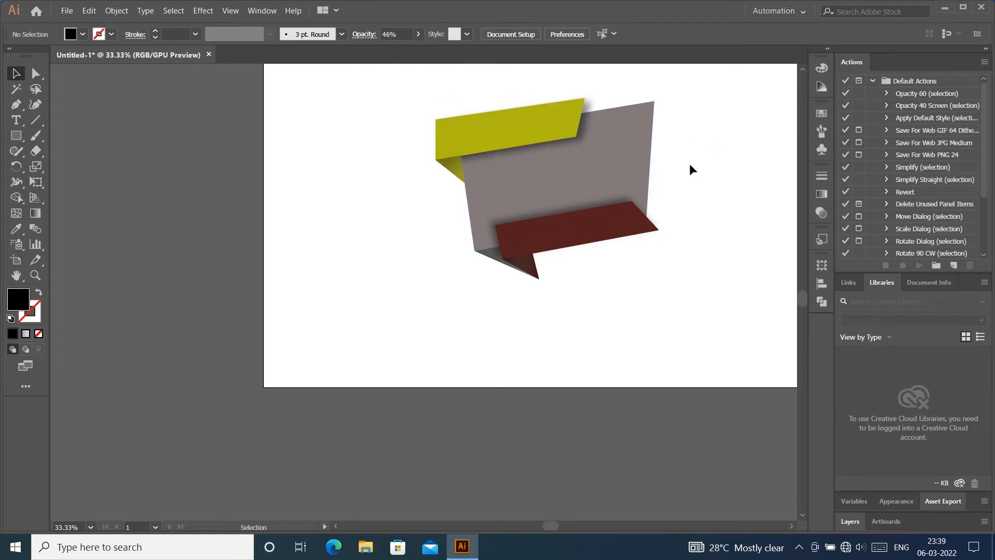
key(ctrl+f)
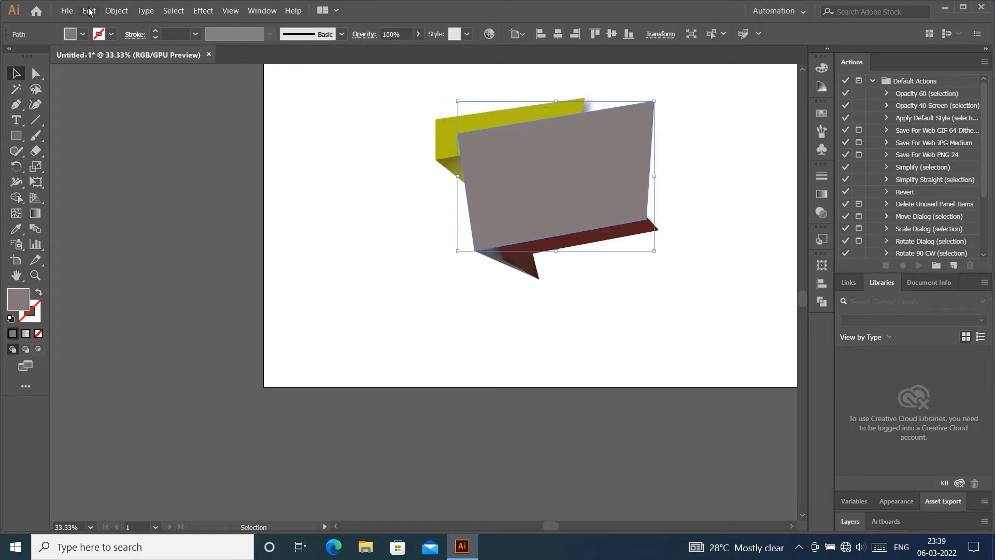
click(91, 11)
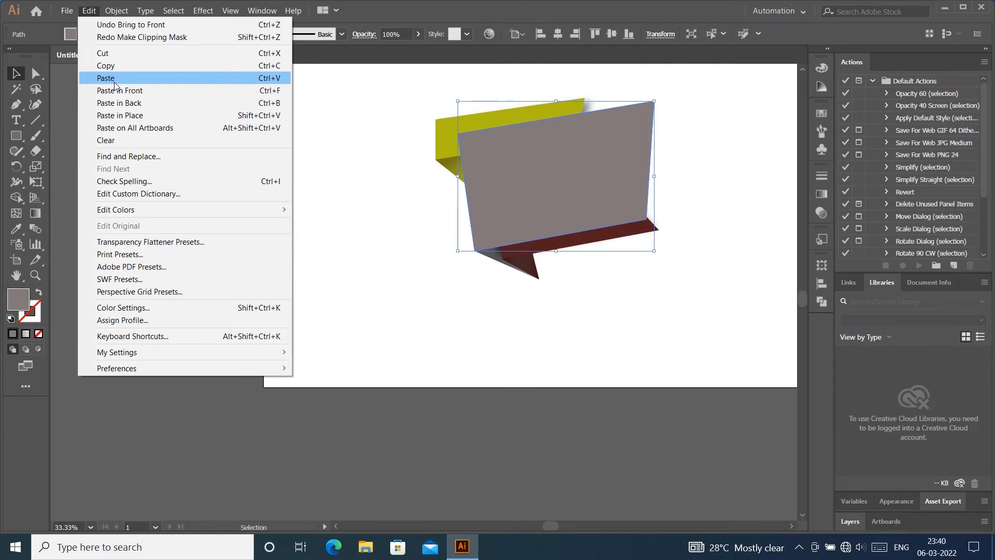
click(702, 137)
click(645, 139)
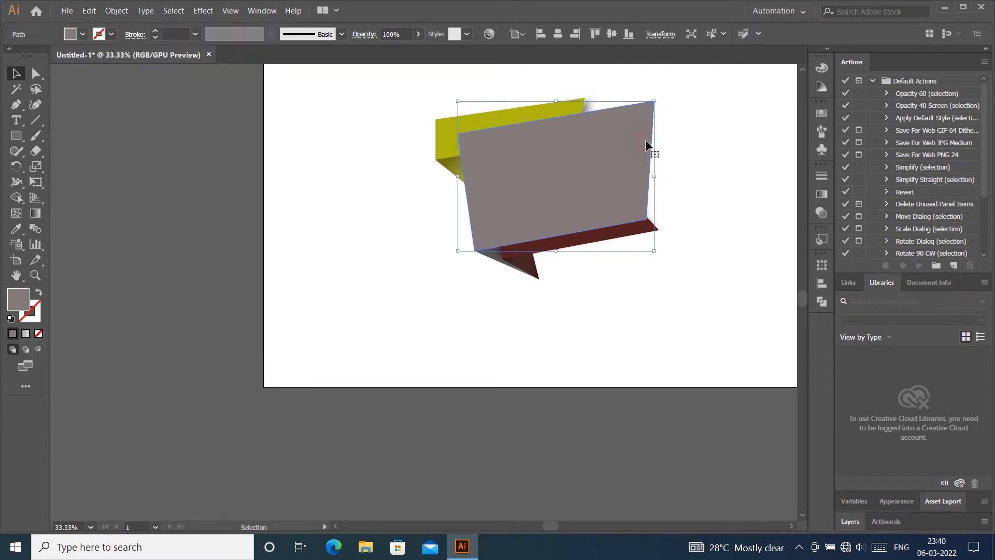
key(ctrl+shift+bracketleft)
click(741, 140)
Copy the grey panel, paste the copy in front at the same position, and bring it above all the other shapes.
click(622, 115)
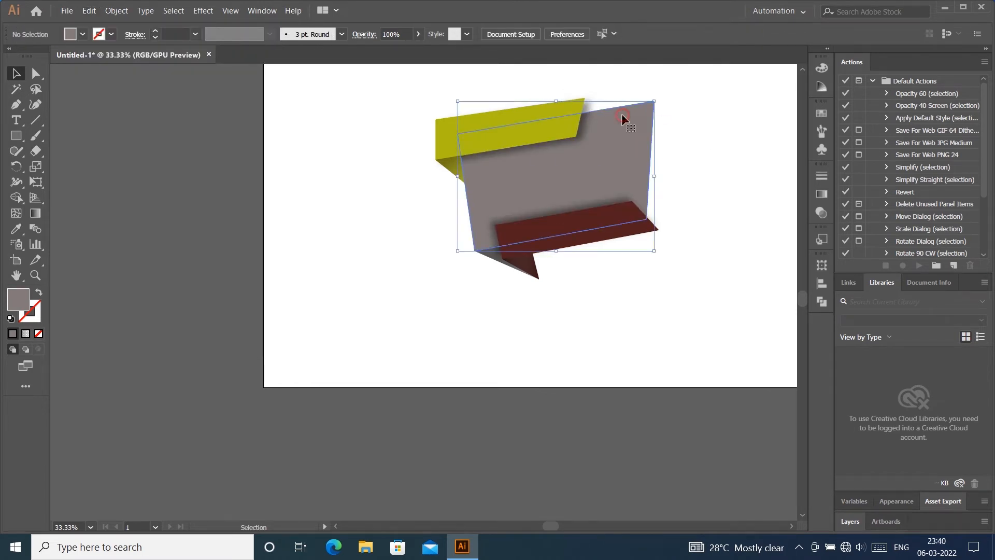
click(92, 12)
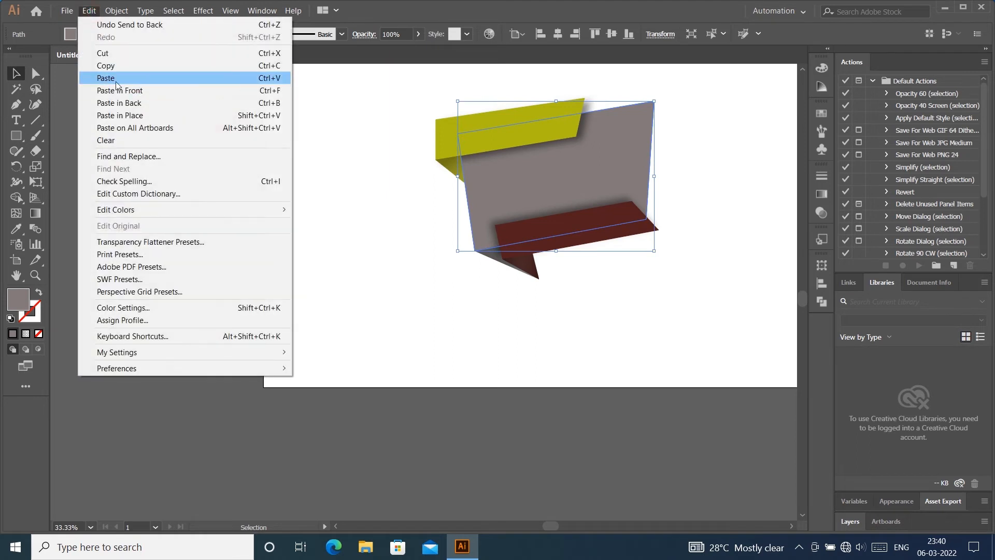
click(117, 69)
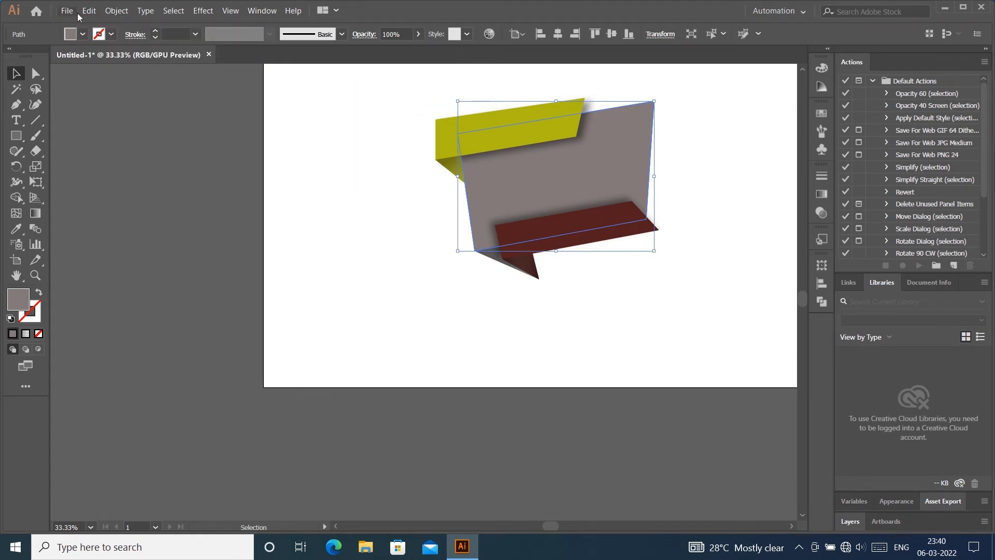
click(89, 11)
click(117, 89)
key(a)
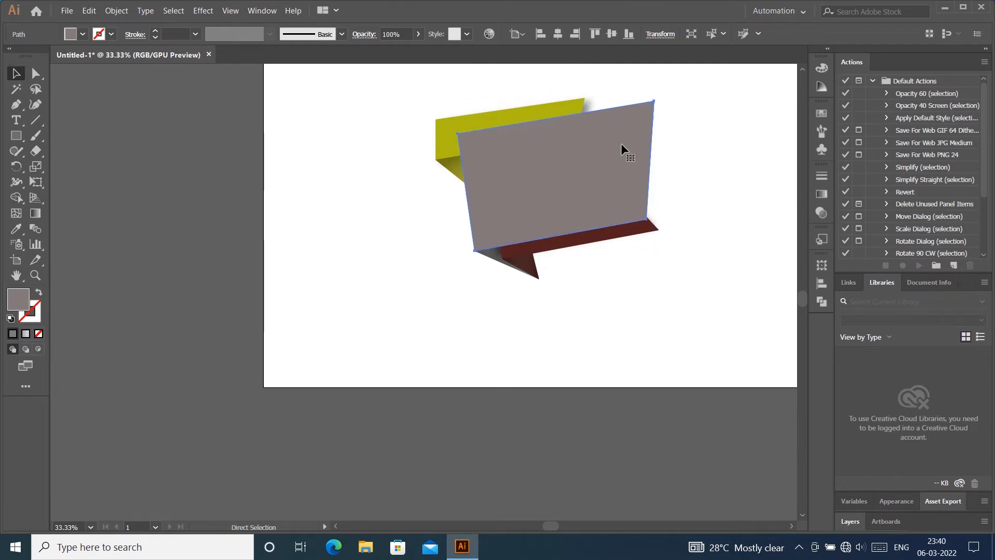
key(v)
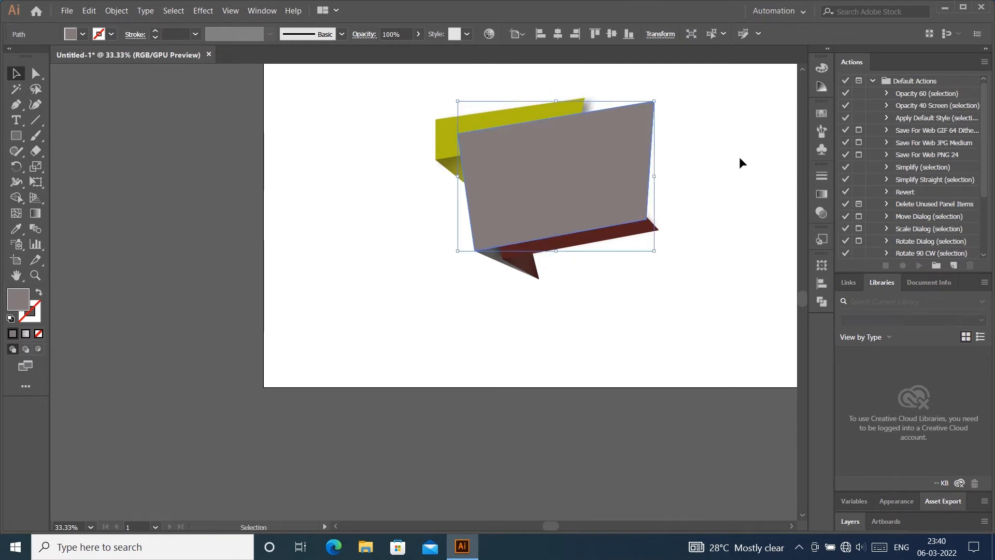
Clip both blurred strip shadows to the grey panel copy with a clipping mask and deselect the result.
click(588, 104)
shift+click(617, 137)
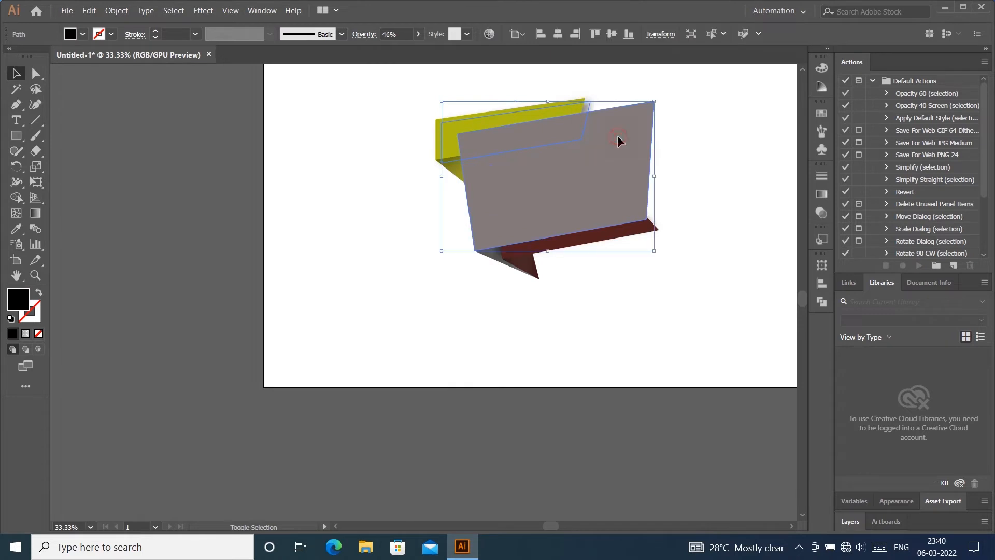
shift+click(505, 256)
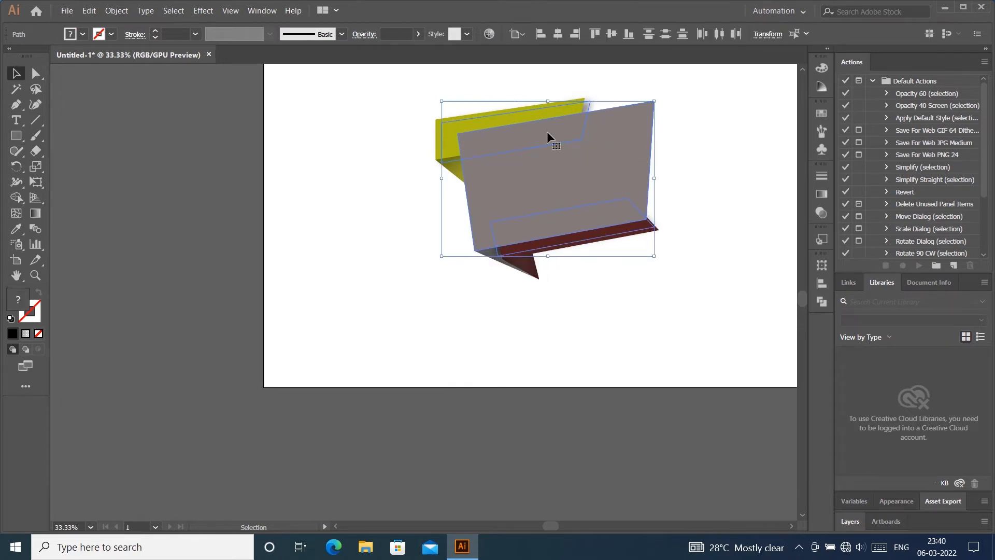
right_click(634, 132)
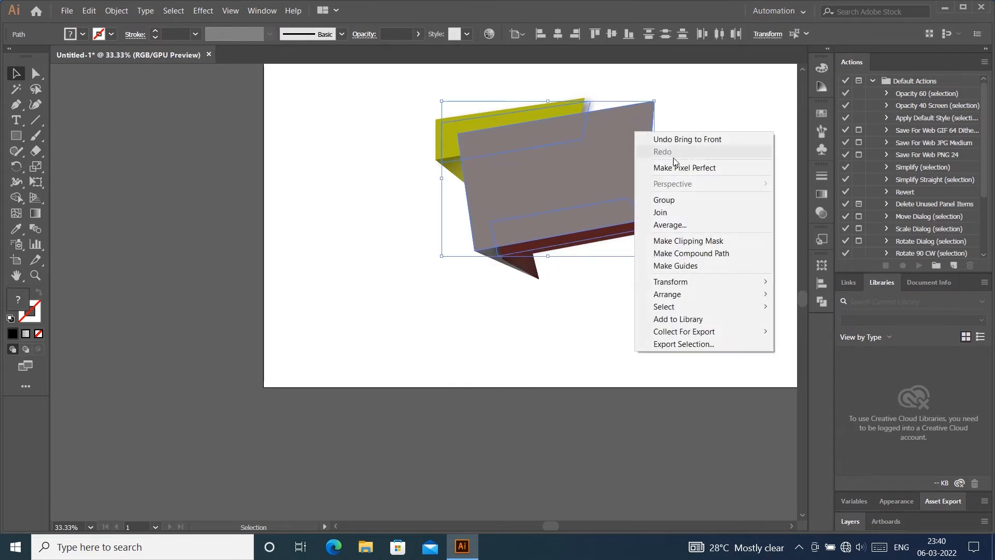
click(681, 241)
click(731, 132)
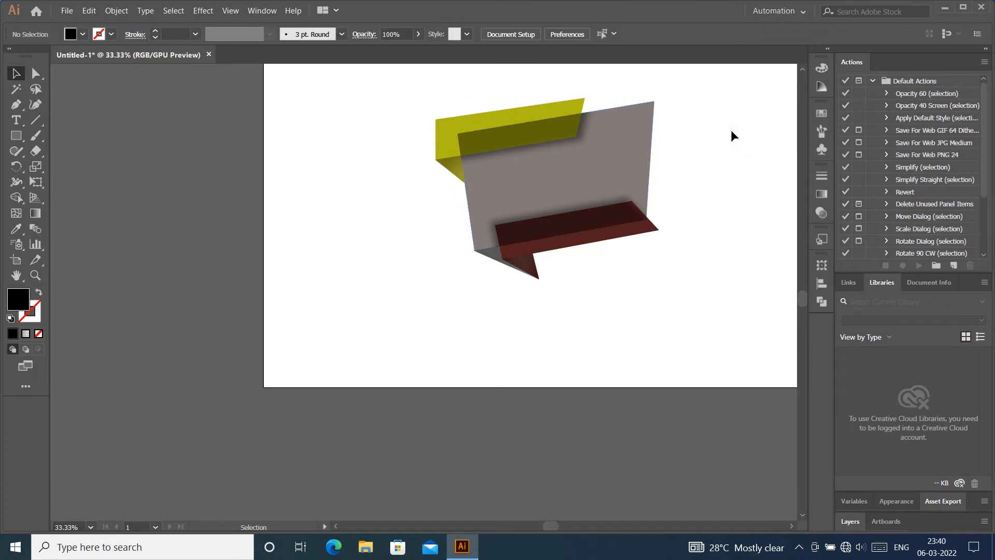
Bring the dark red strip and the yellow-green strip to the front, above the clipped shadows, and deselect.
click(592, 240)
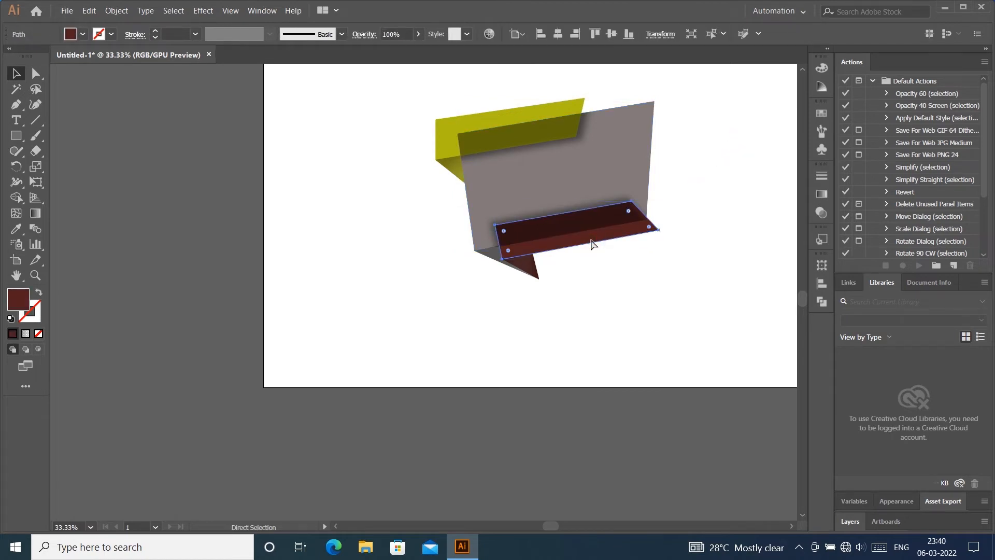
key(ctrl+shift+bracketright)
click(477, 127)
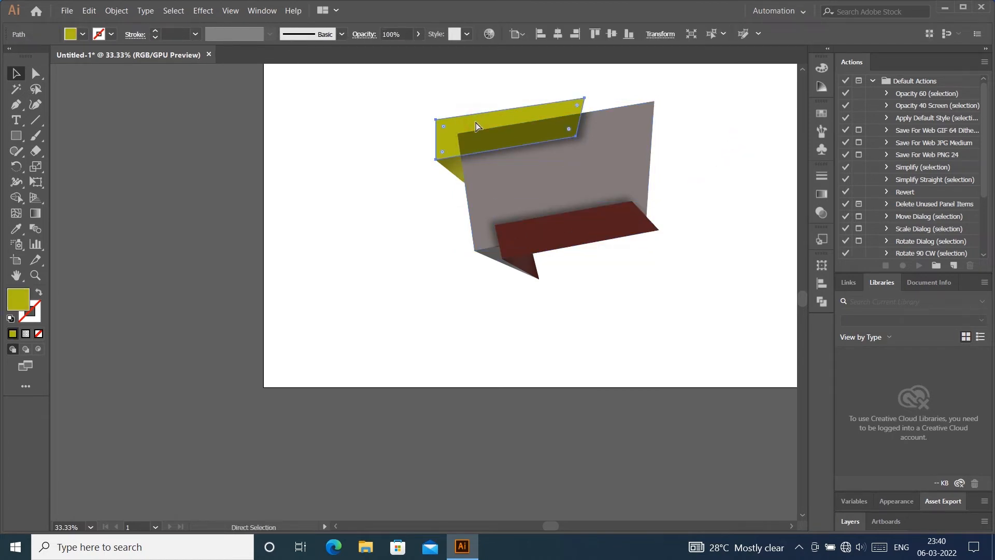
key(ctrl+shift+bracketright)
click(750, 116)
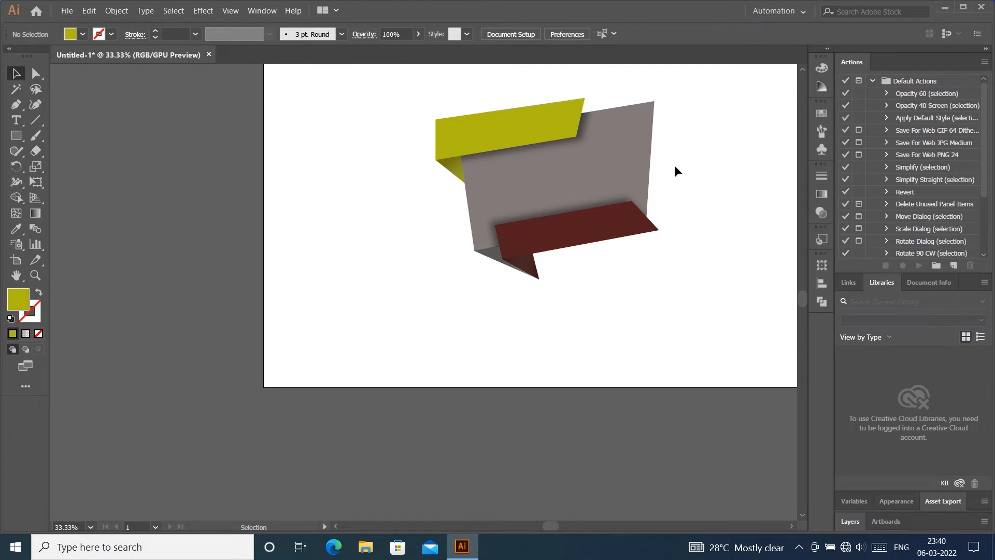
Start a text object in the blank area beside the banner, clear its placeholder text and set the font size to 25 pt.
key(t)
click(306, 296)
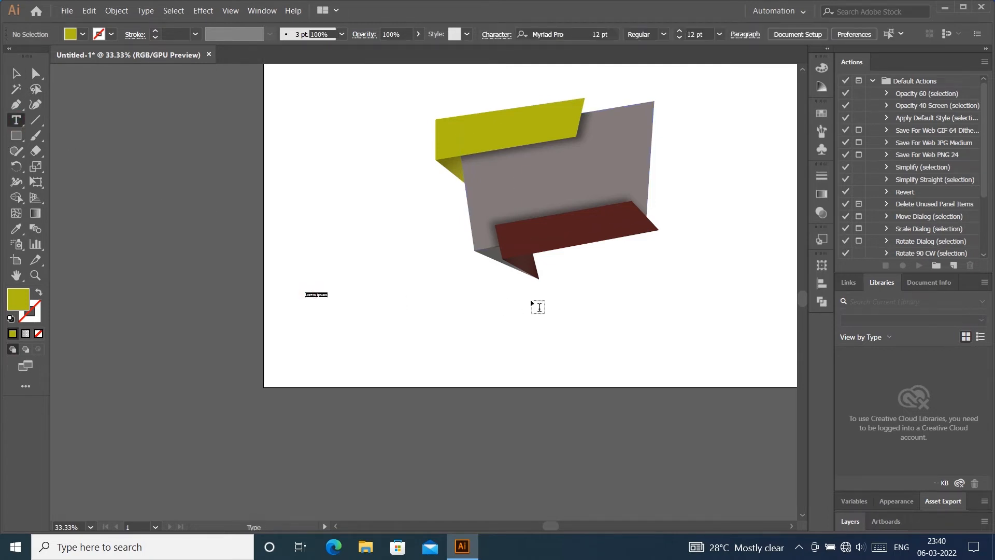
key(BackSpace)
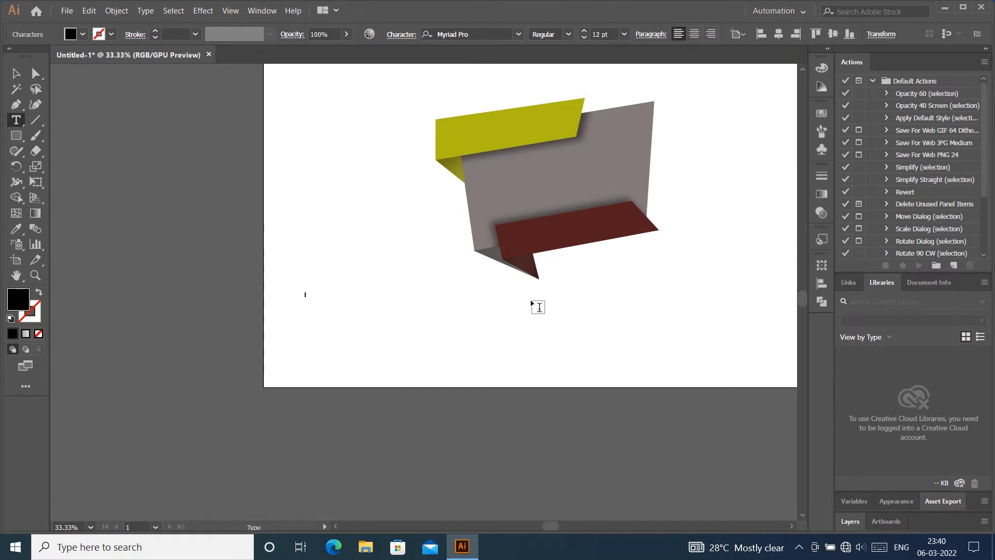
click(402, 35)
click(290, 92)
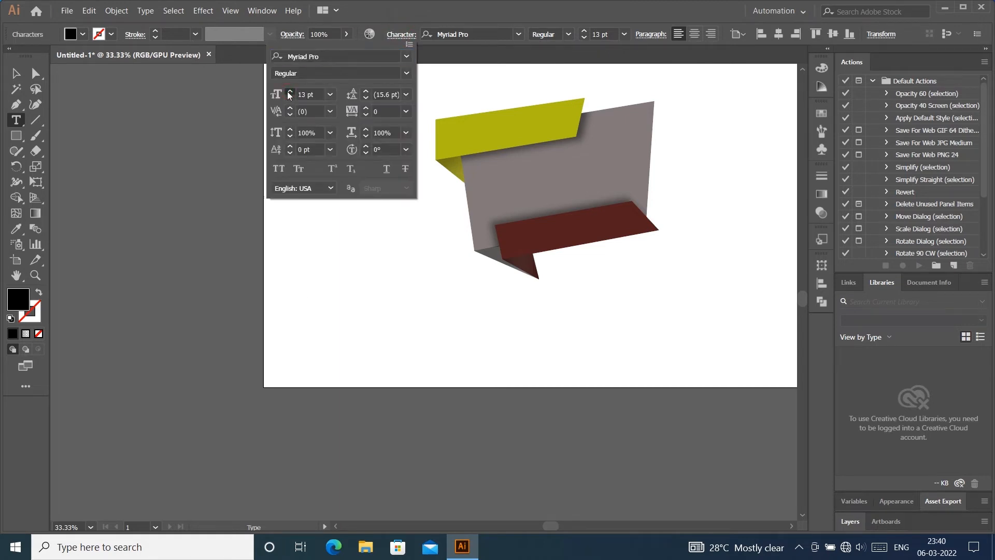
click(16, 74)
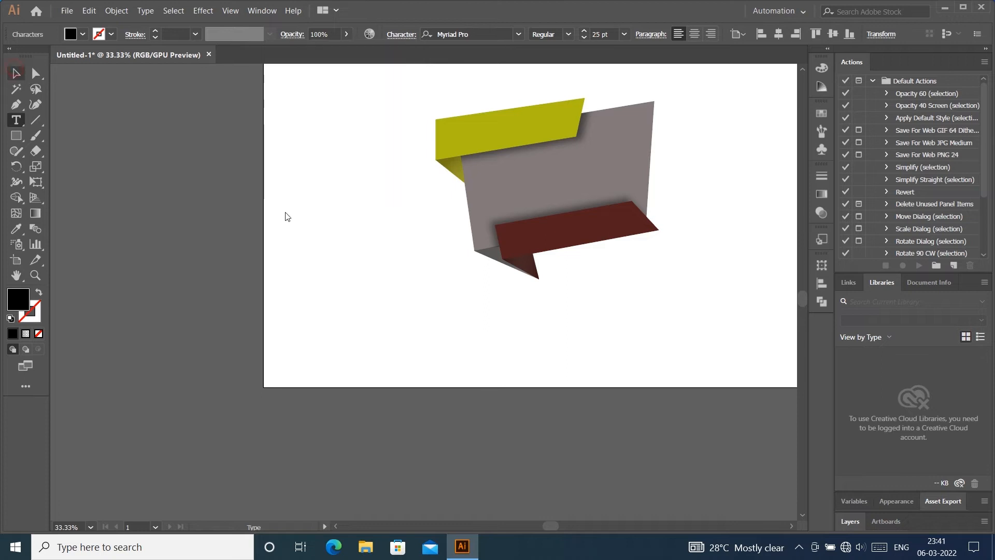
click(300, 237)
Place a new point text object in the blank area beside the banner and enlarge its placeholder text to 47 pt.
click(313, 255)
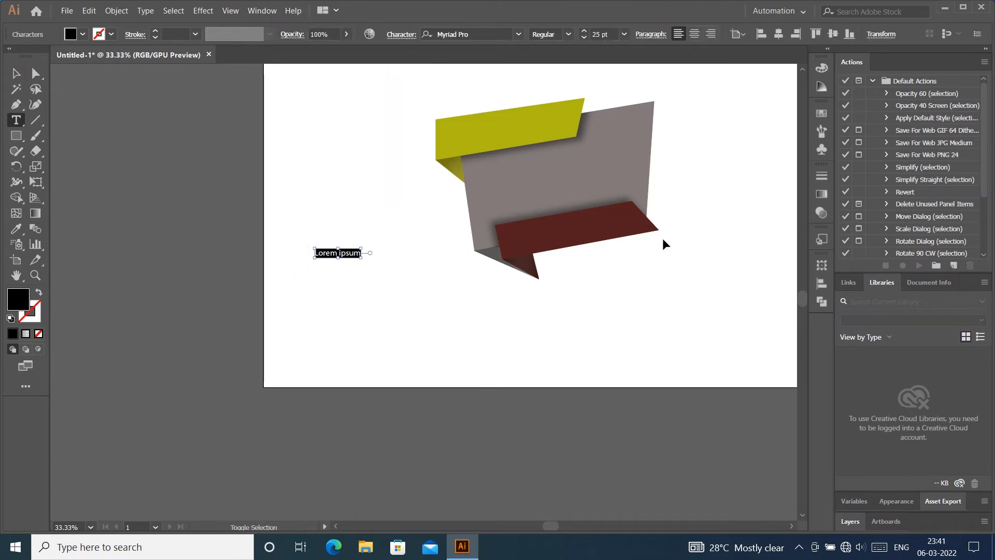
key(ctrl+shift+period)
key(ctrl+shift+period)
key(ctrl+shift+period)
key(ctrl+shift+period)
key(ctrl+shift+period)
key(ctrl+shift+period)
key(ctrl+shift+period)
key(ctrl+shift+period)
key(ctrl+shift+period)
key(ctrl+shift+period)
key(ctrl+shift+period)
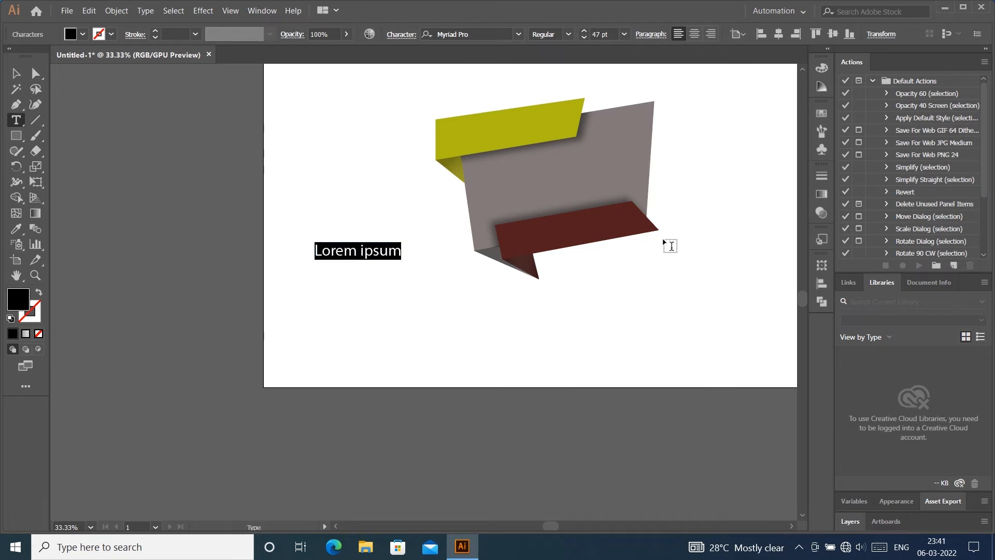
Replace the placeholder text with "Onam Offer".
text(Onam Blg)
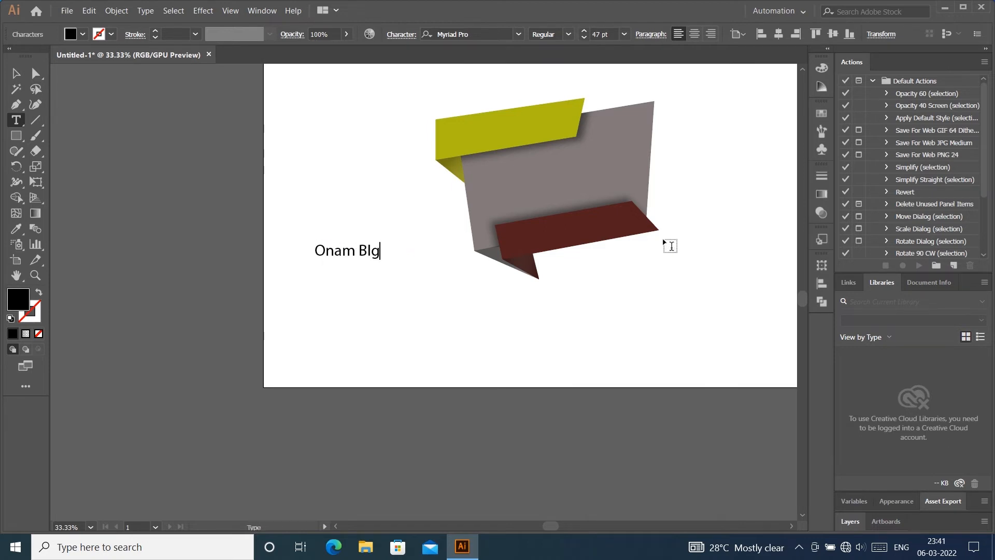
key(BackSpace)
key(BackSpace)
key(BackSpace)
text(Offer)
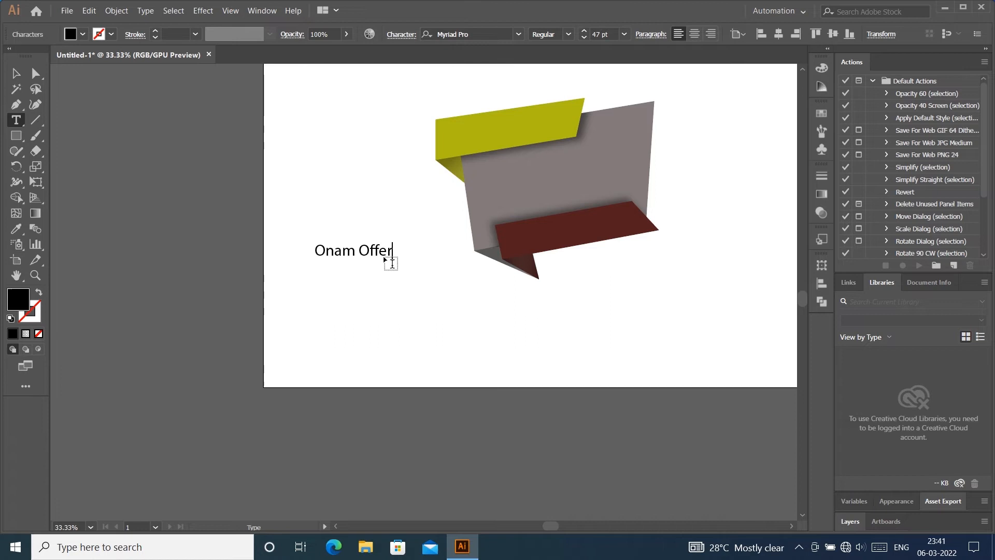
Move the "Onam Offer" text onto the yellow-green strip and shear it upward to follow the strip's slant.
click(15, 73)
drag(360, 251, 498, 133)
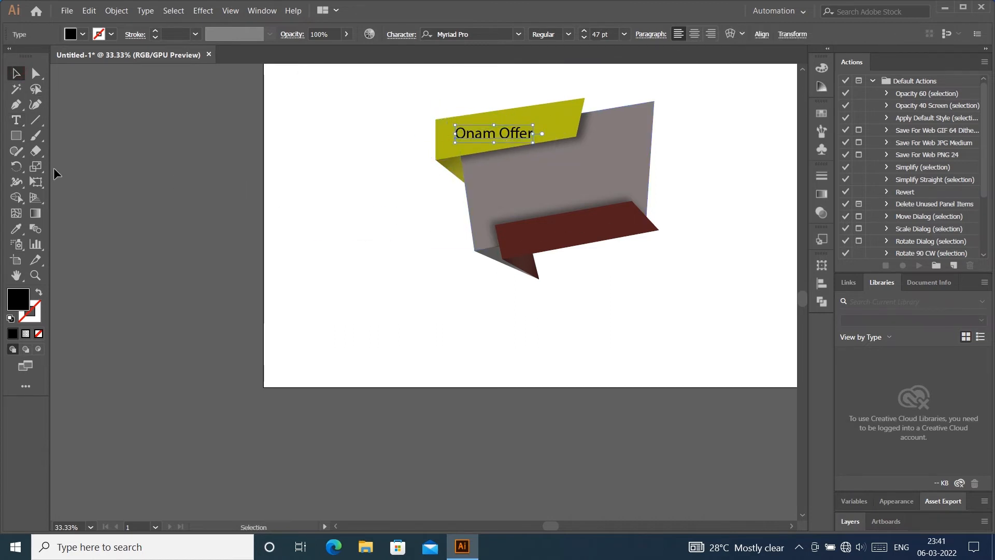
drag(35, 171, 80, 180)
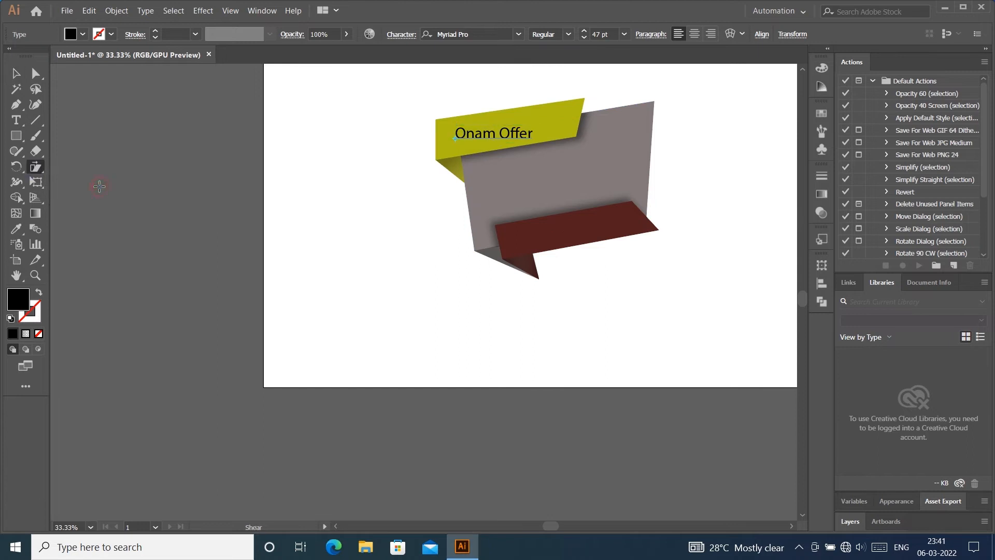
drag(530, 133, 534, 123)
click(17, 73)
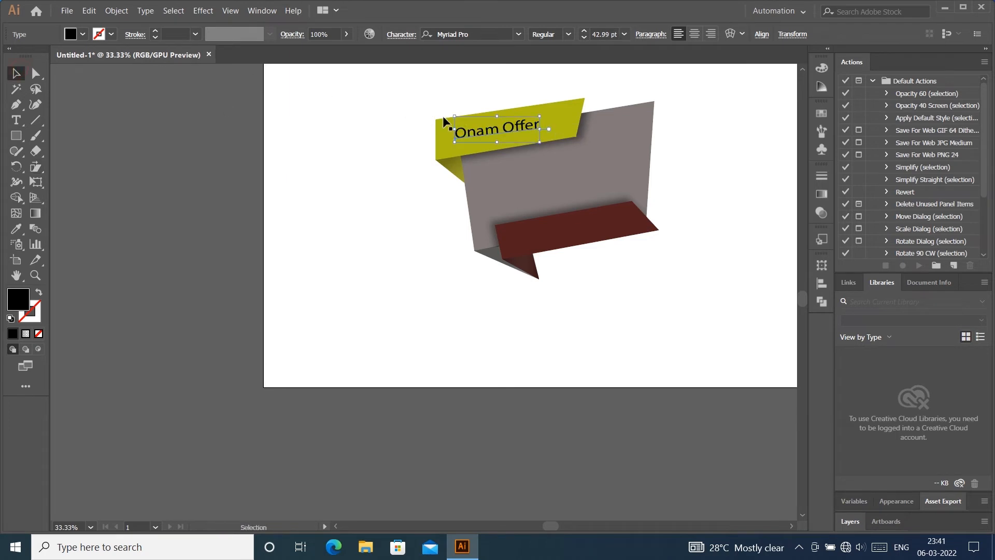
Change the font of the whole "Onam Offer" text to Impact and leave the text object selected.
double_click(492, 131)
key(ctrl+a)
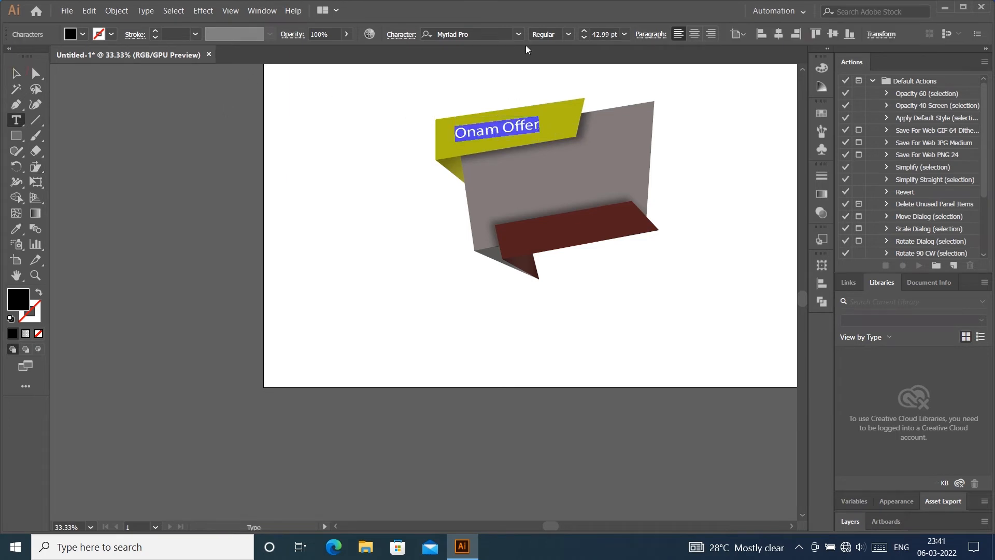
click(451, 35)
click(518, 35)
click(616, 159)
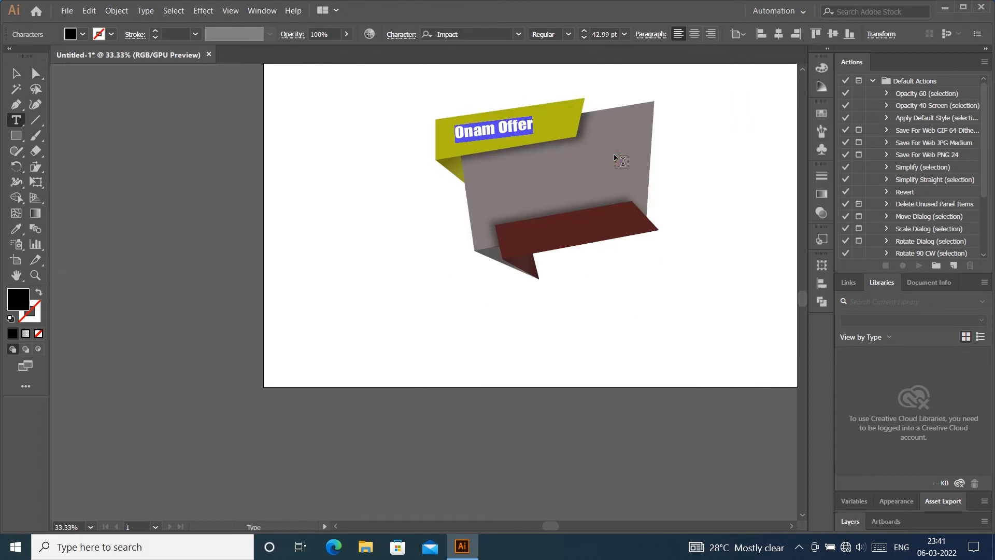
click(17, 73)
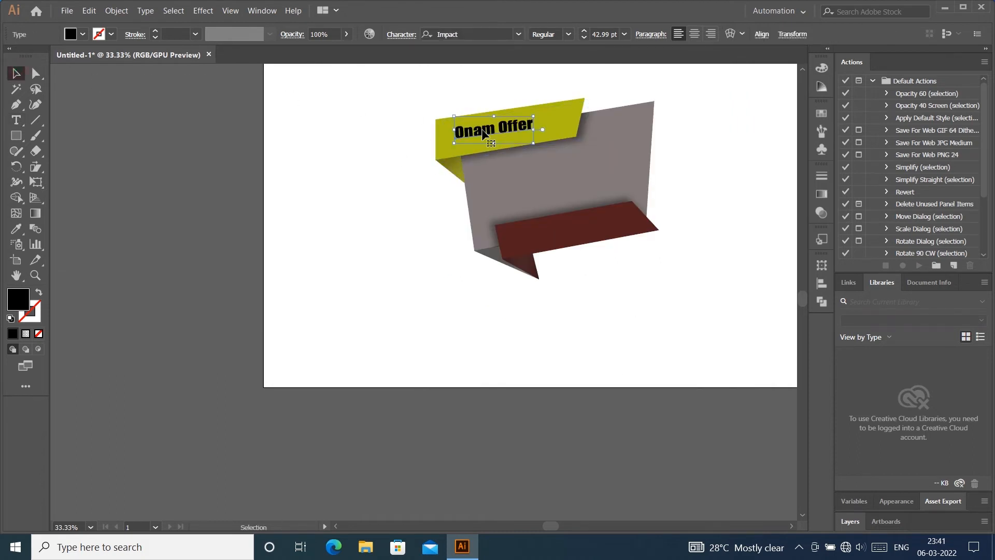
Enlarge the "Onam Offer" text to about 52.67 pt and adjust its shear so it fills the yellow-green strip.
drag(480, 133, 523, 130)
click(35, 167)
click(16, 73)
click(380, 200)
click(714, 120)
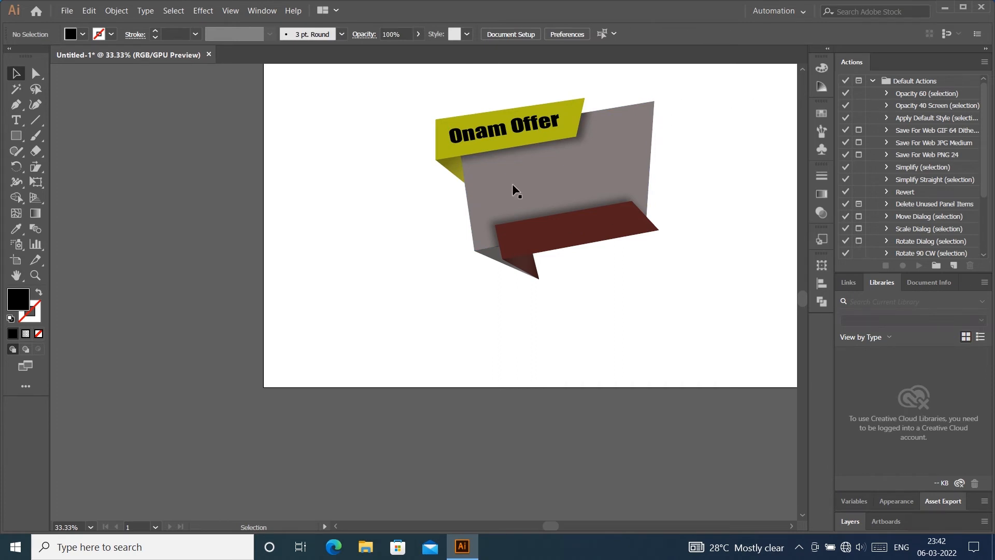
Create a new point text object reading "Discount festivel" in the blank area beside the banner.
click(16, 120)
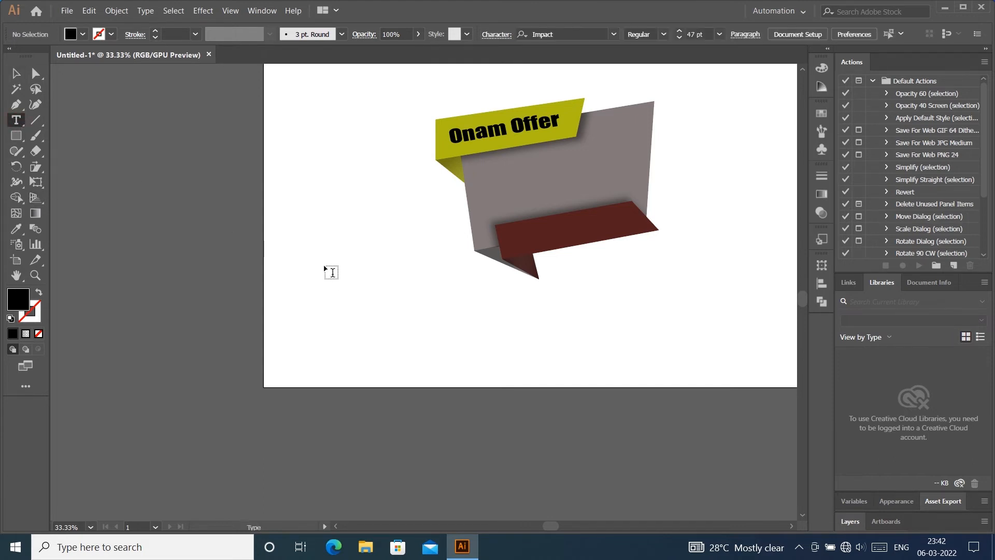
click(297, 258)
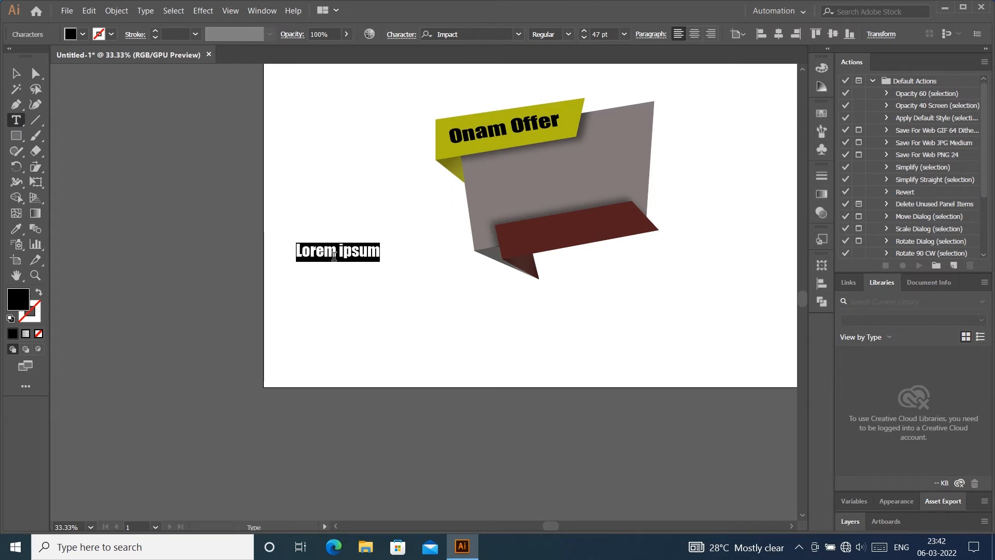
text(di)
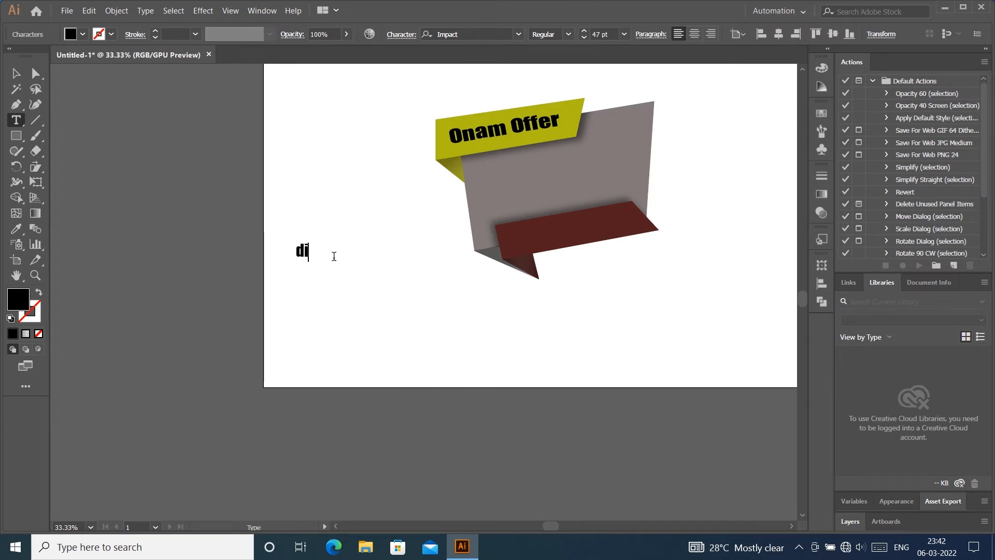
key(BackSpace)
key(BackSpace)
text(Disco)
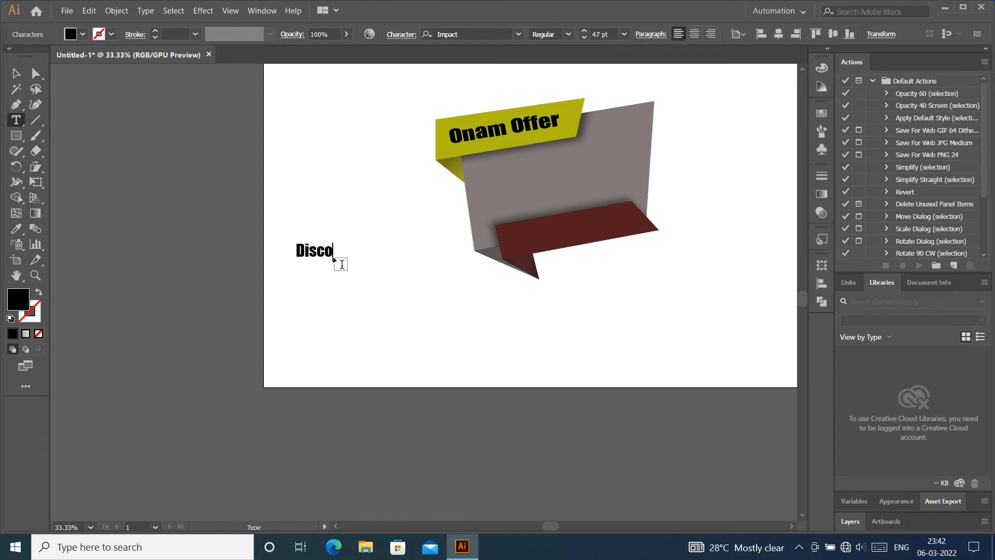
text(unt festi)
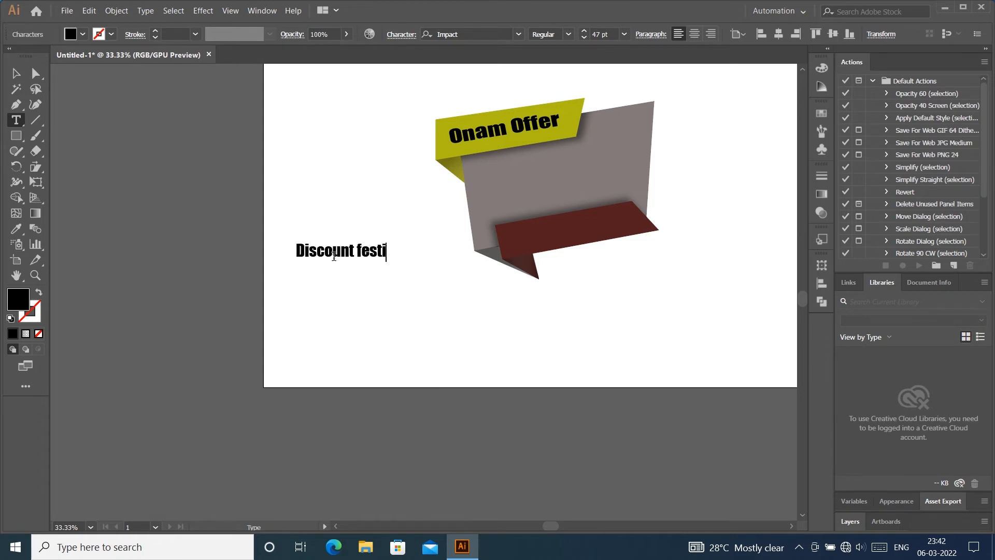
text(vel)
click(18, 73)
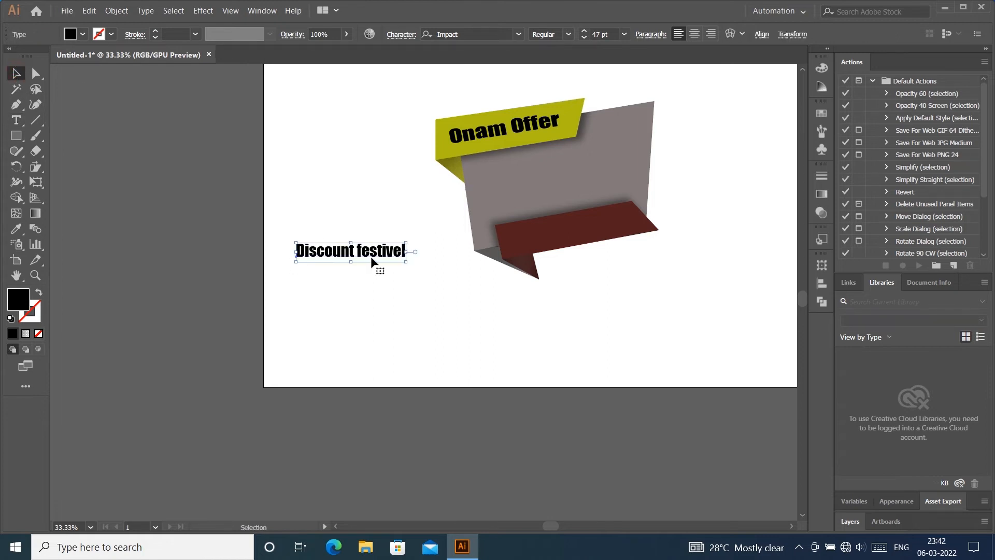
Copy the entire "Discount festivel" wording and clear it from its text object.
double_click(377, 251)
key(ctrl+a)
key(ctrl+c)
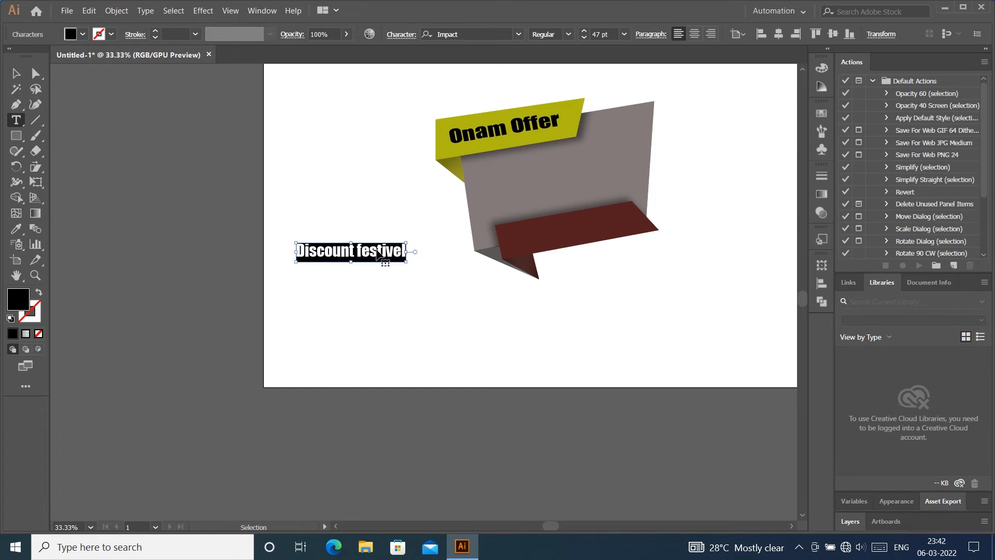
key(BackSpace)
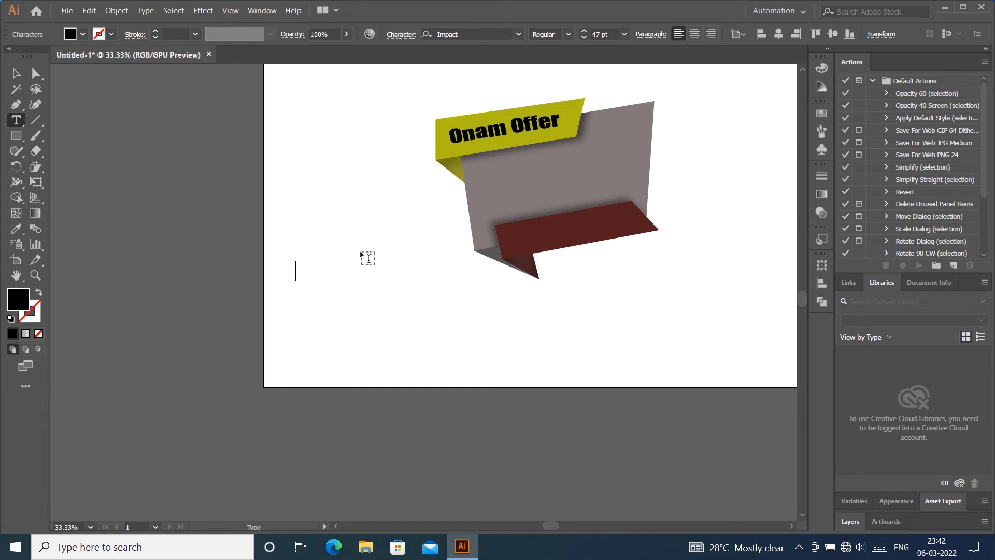
text(W)
scroll(328, 264, up, 1)
click(16, 74)
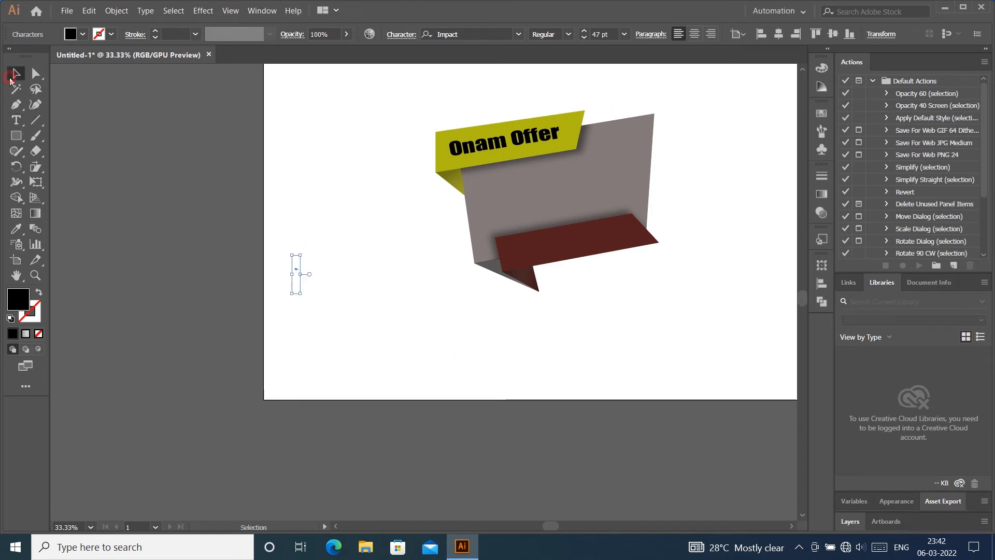
Duplicate the slanted "Onam Offer" text into the blank area and replace the copy's wording with the copied "Discount festivel".
click(491, 146)
drag(491, 145, 394, 286)
key(t)
triple_click(401, 283)
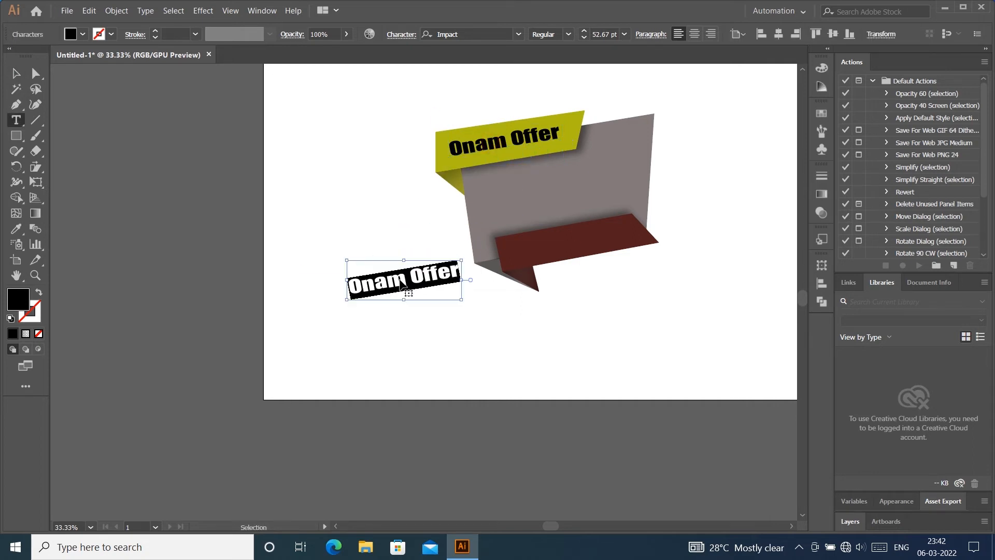
key(ctrl+v)
click(19, 76)
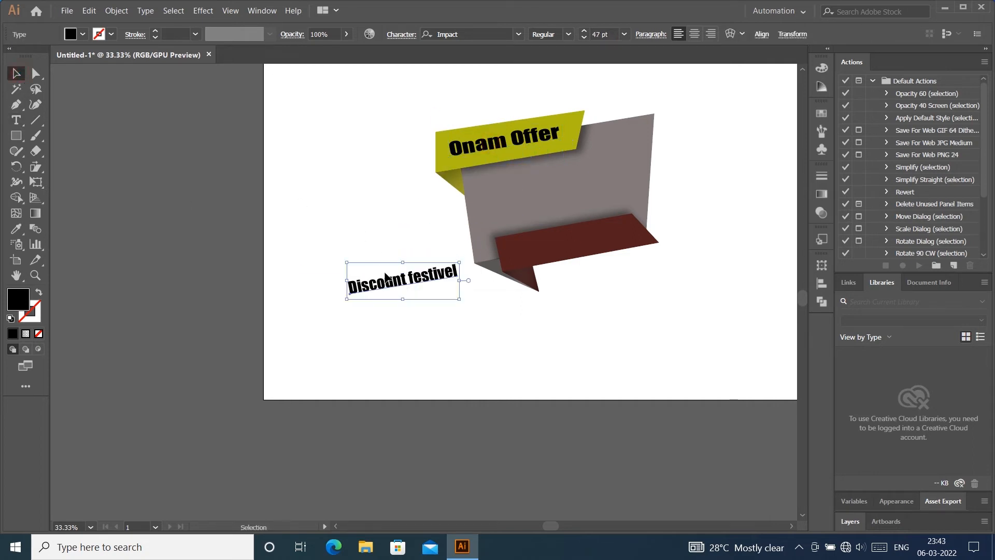
Place the slanted "Discount festivel" text on the grey panel at about 67.81 pt and break it into two lines before "festivel".
drag(393, 284, 527, 181)
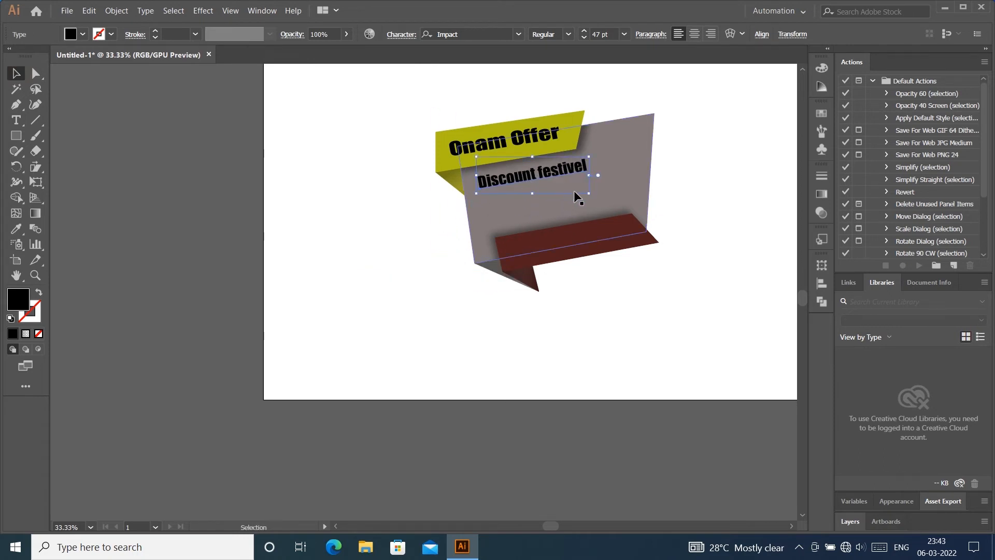
drag(589, 194, 638, 223)
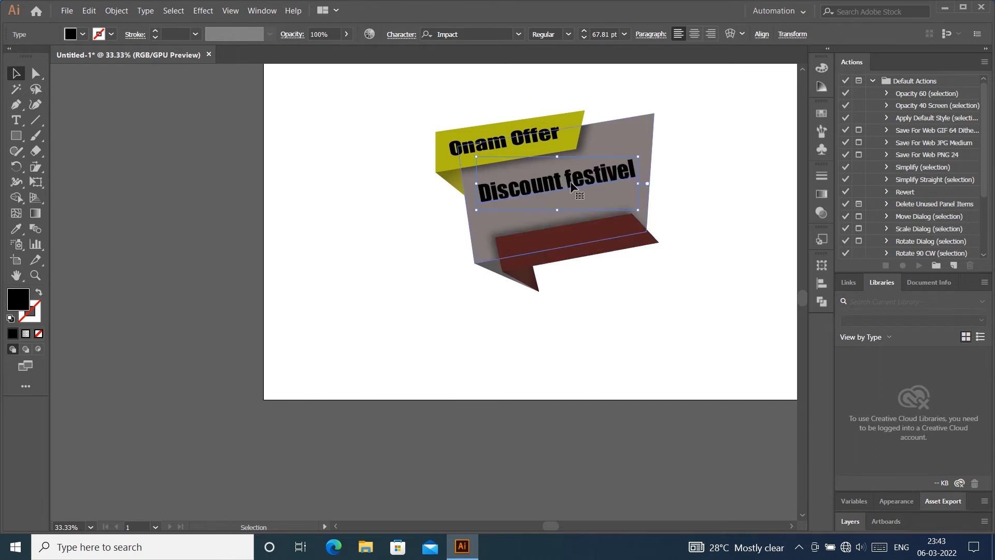
double_click(569, 180)
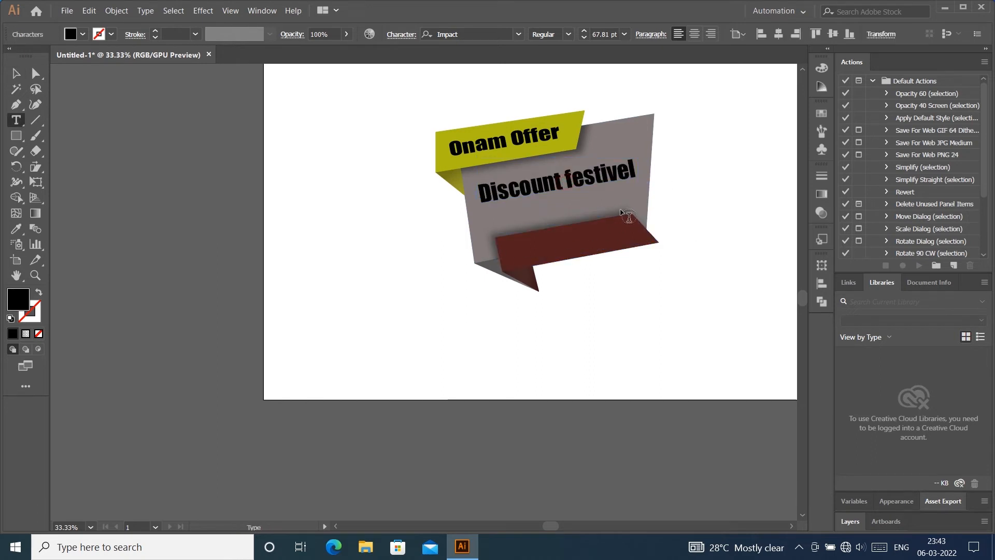
key(Return)
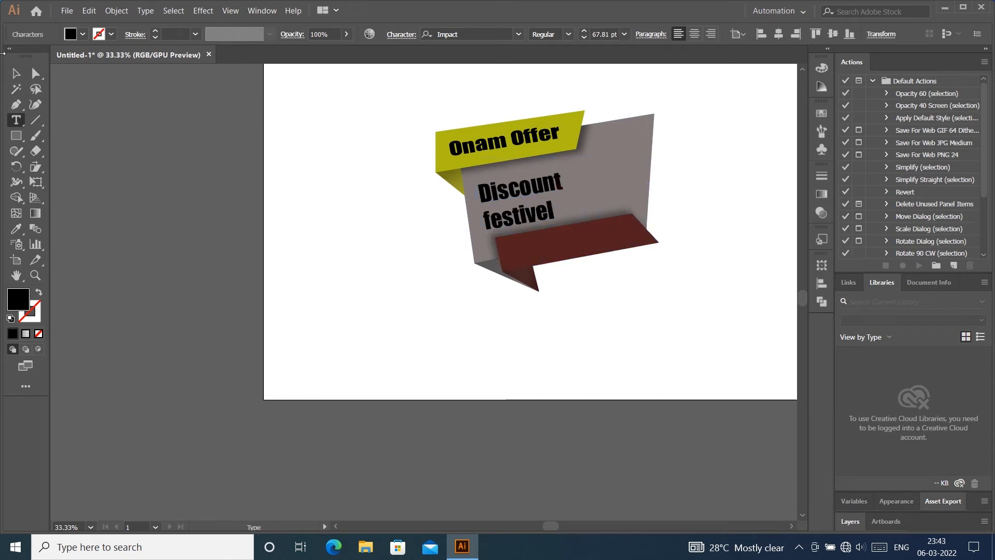
Enlarge the two-line "Discount festivel" text to about 90.5 pt and reposition it between the two strips.
key(Escape)
drag(575, 237, 599, 242)
drag(536, 204, 551, 186)
drag(545, 185, 588, 178)
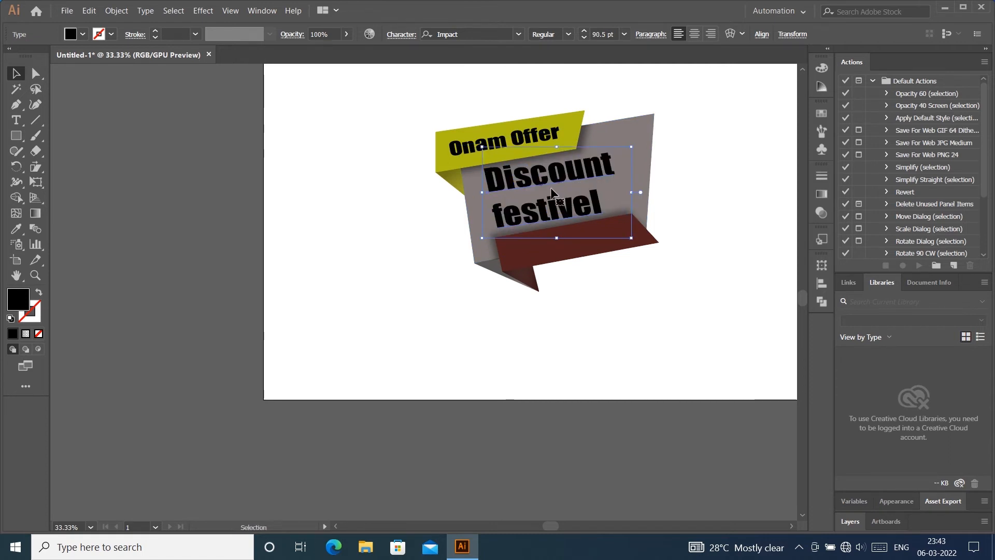
Shear the "Discount festivel" text slightly further upward and nudge it into place on the grey panel.
click(35, 166)
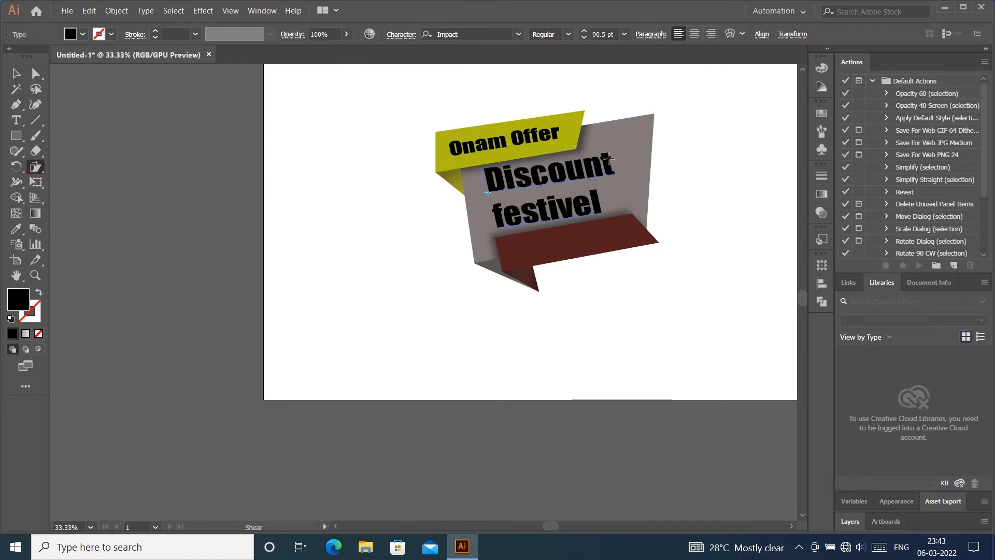
drag(610, 160, 606, 155)
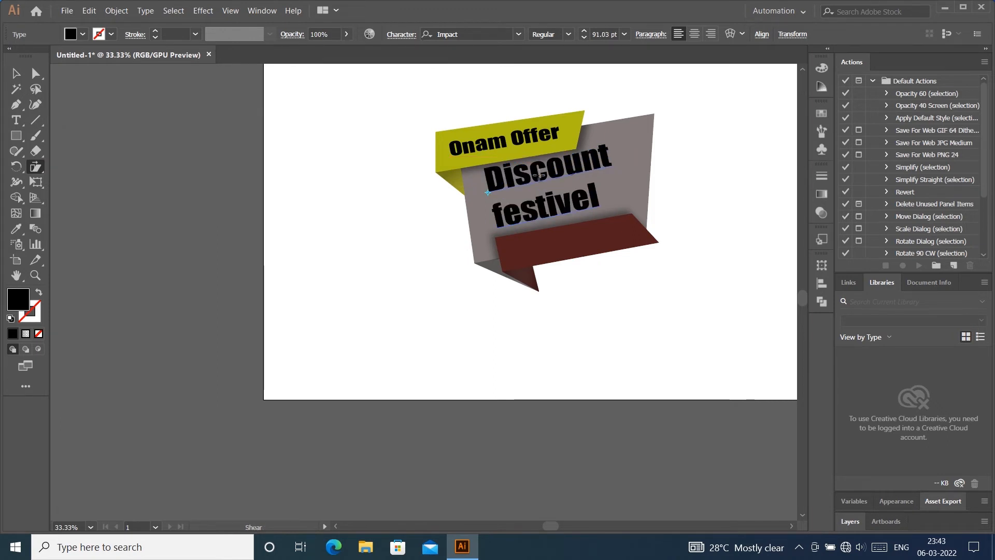
click(16, 73)
drag(552, 180, 555, 178)
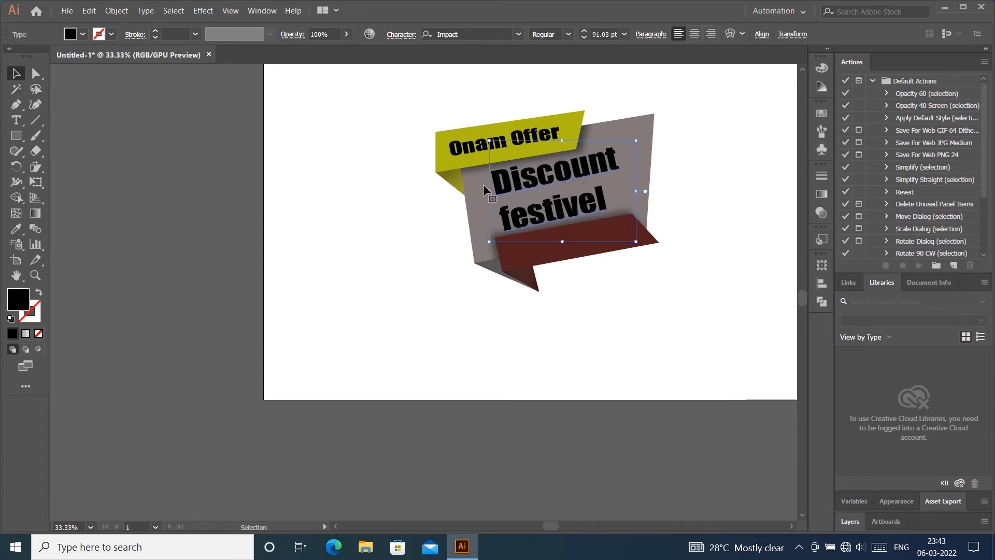
Try a white fill and a bright yellow fill on the "Discount festivel" text.
double_click(17, 297)
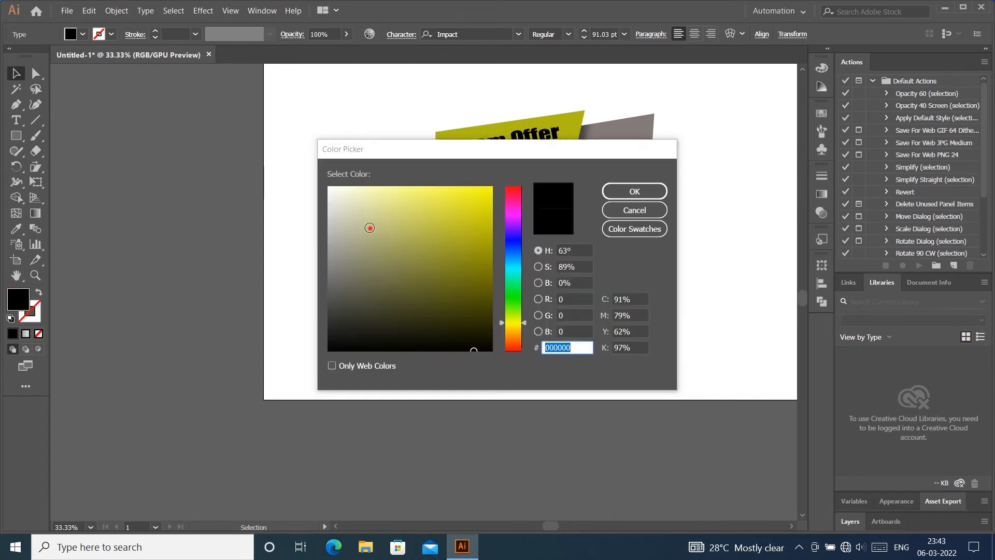
click(325, 183)
click(634, 191)
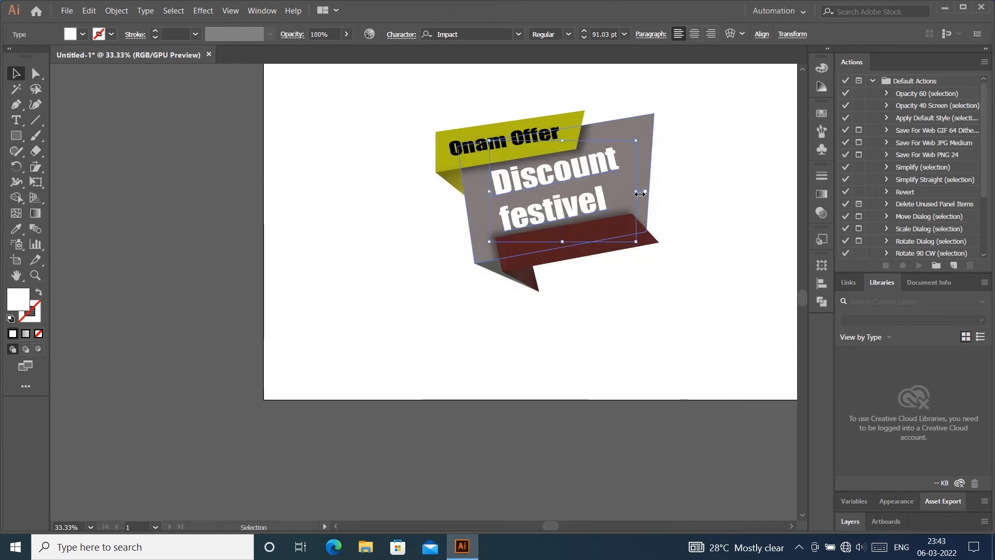
double_click(16, 302)
click(466, 207)
click(620, 191)
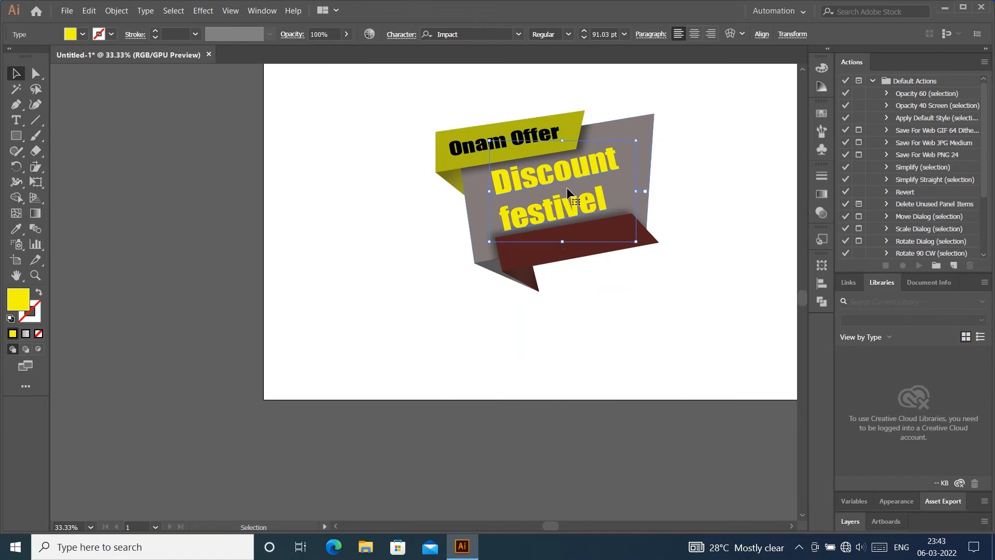
Try the yellow-green strip's colour on "Discount festivel", sample the "Onam Offer" text's style as well, and undo that last sampling.
key(i)
click(570, 125)
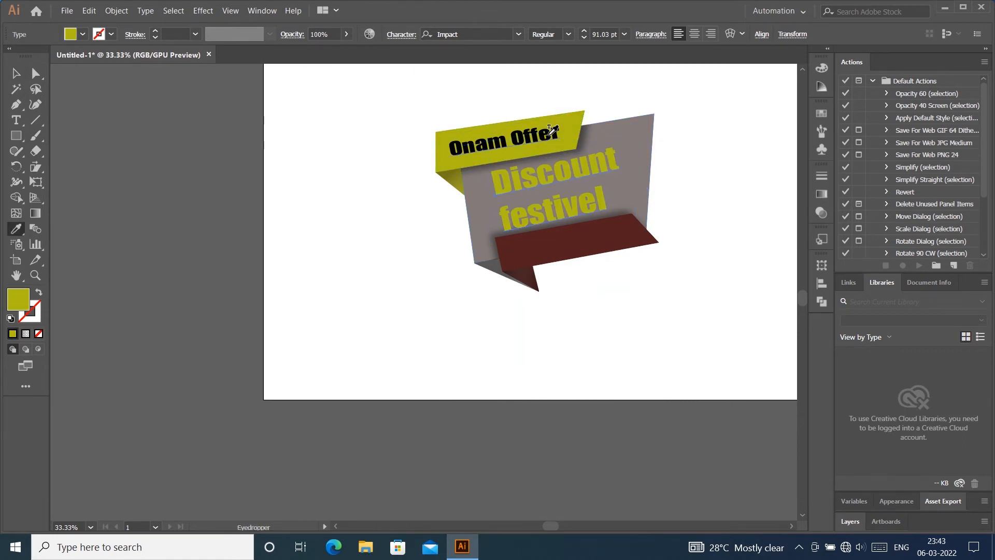
click(523, 138)
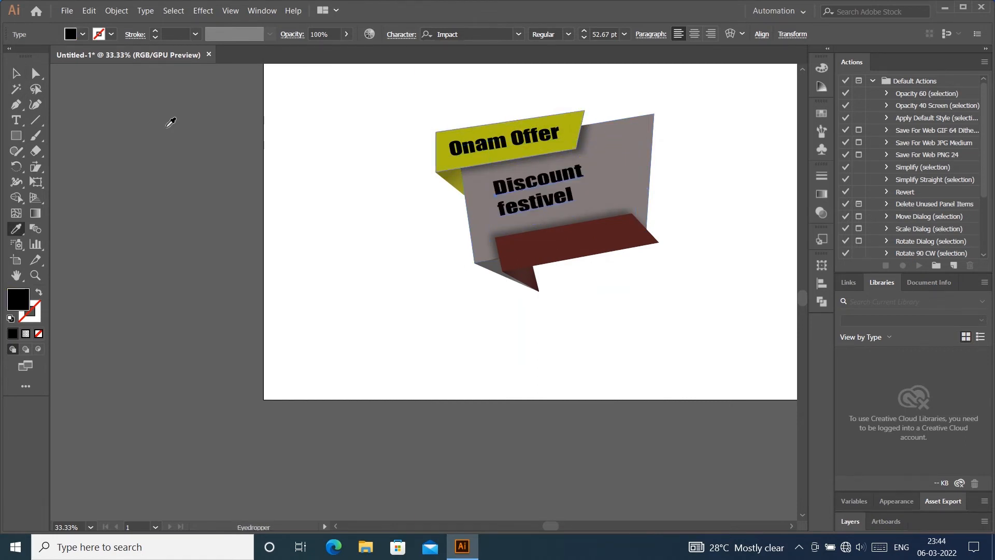
key(ctrl+z)
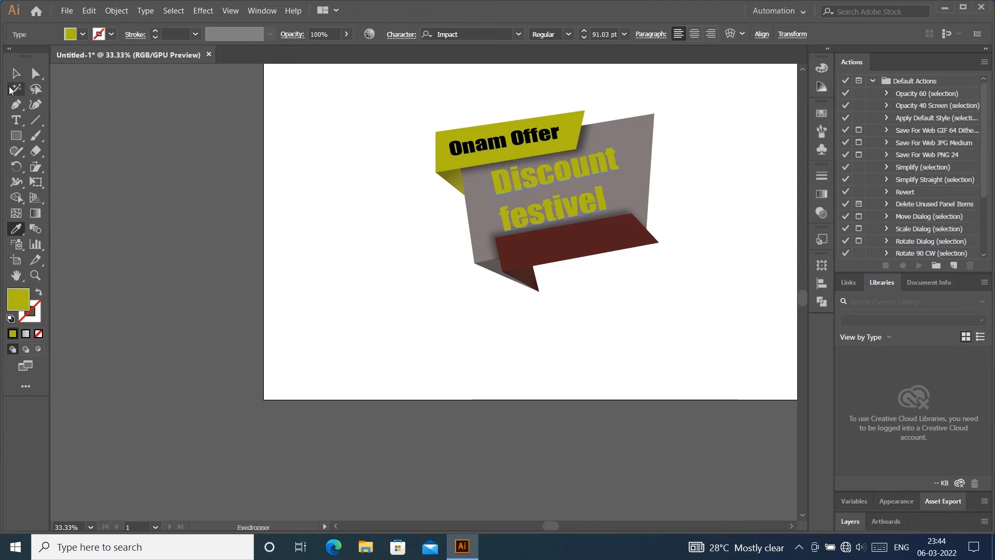
Set the fill of the "Discount festivel" text to black and deselect it.
key(v)
double_click(28, 293)
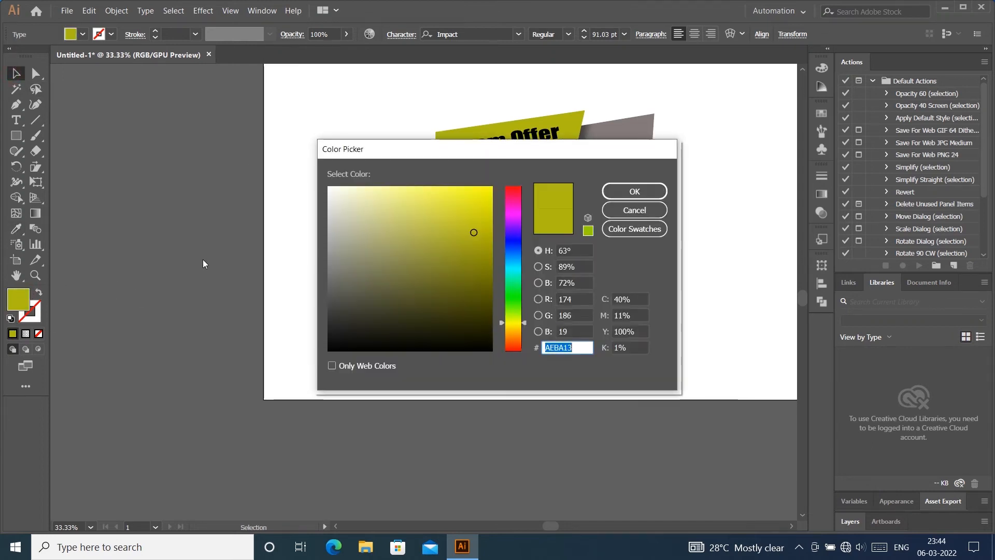
click(424, 302)
click(488, 350)
click(635, 191)
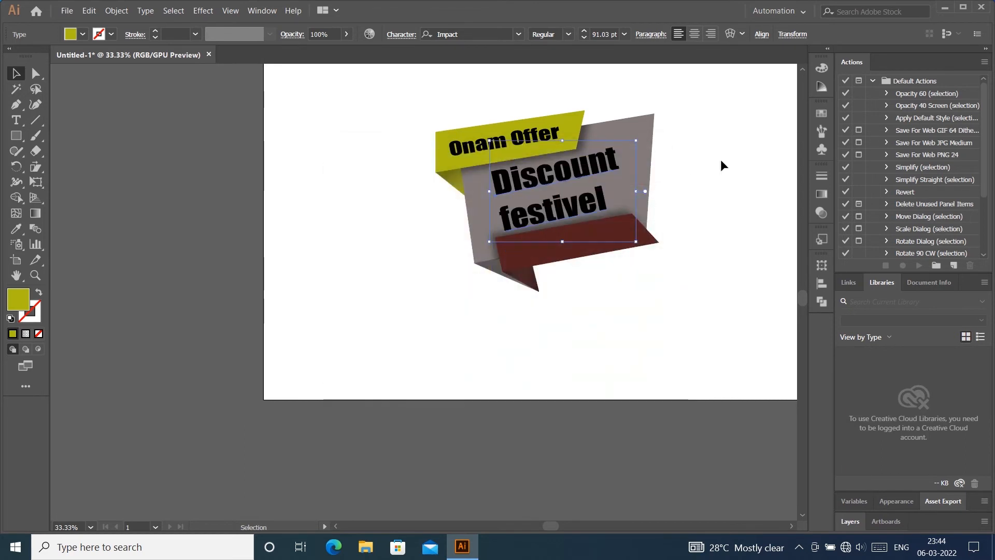
click(731, 156)
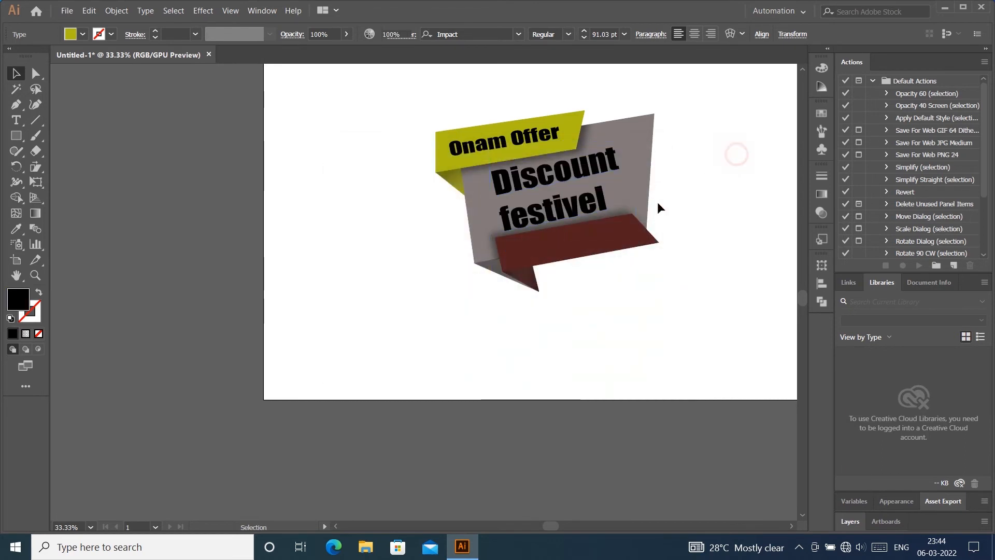
Recolour the "Onam Offer" text on the yellow-green strip with the dark red sampled from the lower strip.
click(583, 258)
click(508, 141)
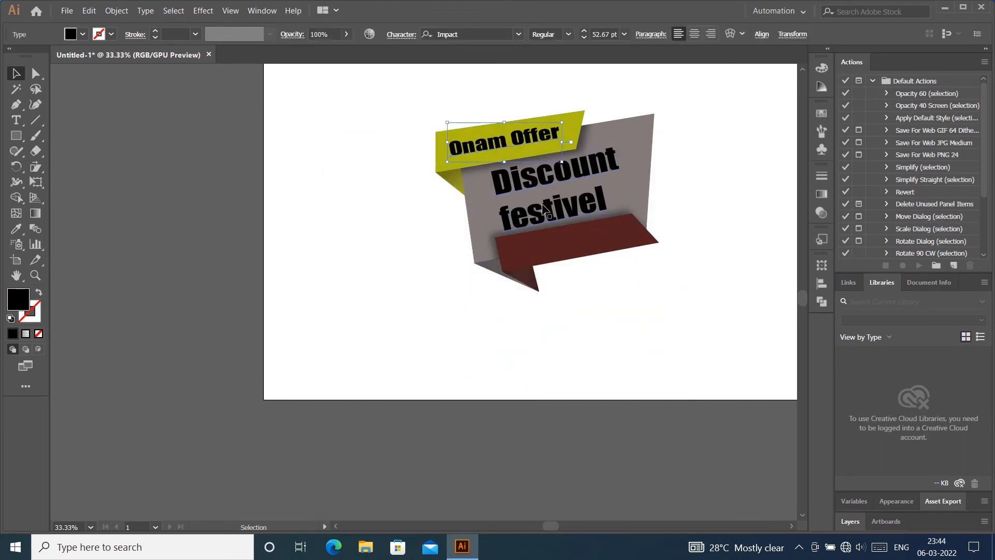
key(i)
click(581, 240)
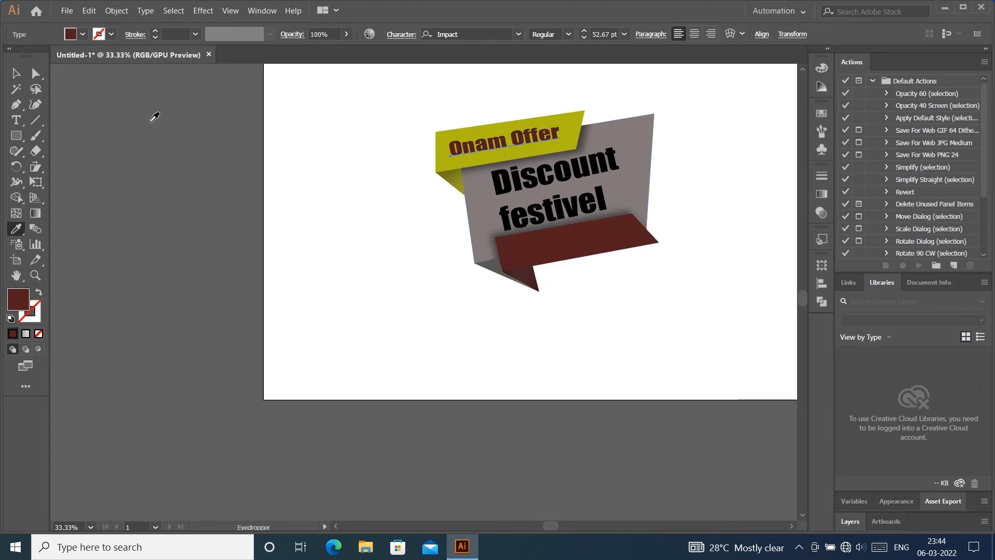
click(16, 74)
click(328, 271)
Duplicate the "Onam Offer" text onto the dark red lower strip, keeping its wording on a single line.
drag(489, 148, 559, 255)
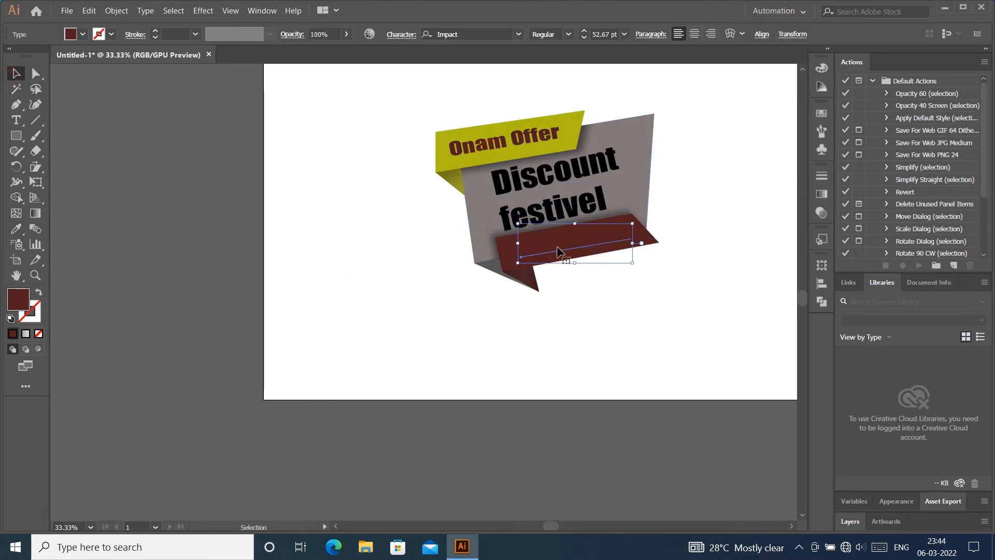
double_click(568, 244)
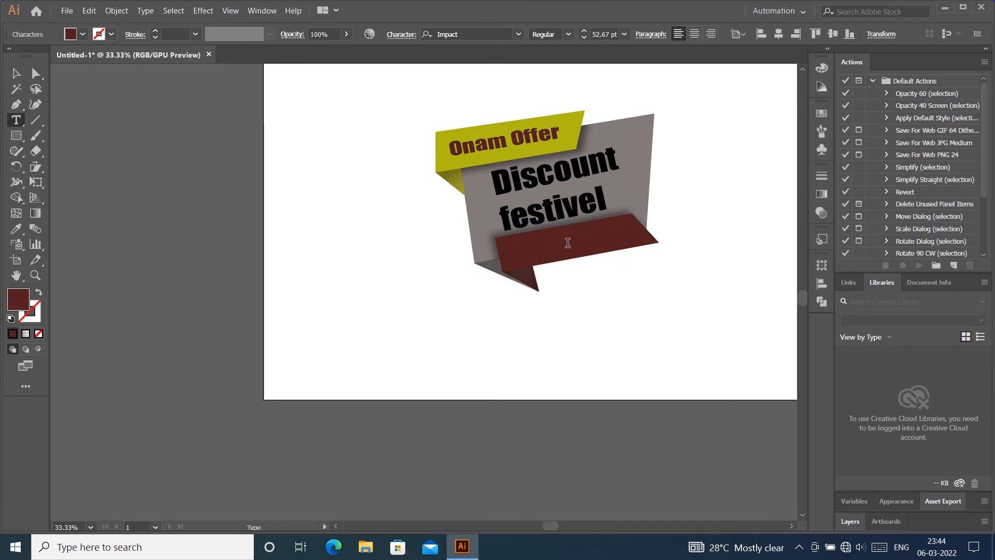
key(Return)
key(ctrl+z)
click(17, 75)
Recolour the "Onam Offer" copy on the dark red strip with the yellow-green sampled from the upper strip and deselect it.
key(i)
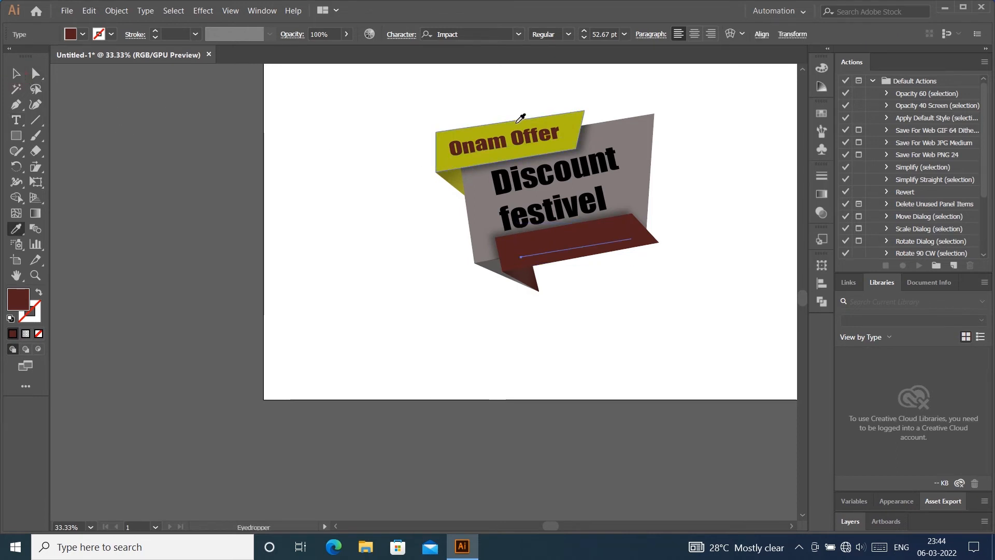
click(560, 120)
click(16, 74)
click(675, 265)
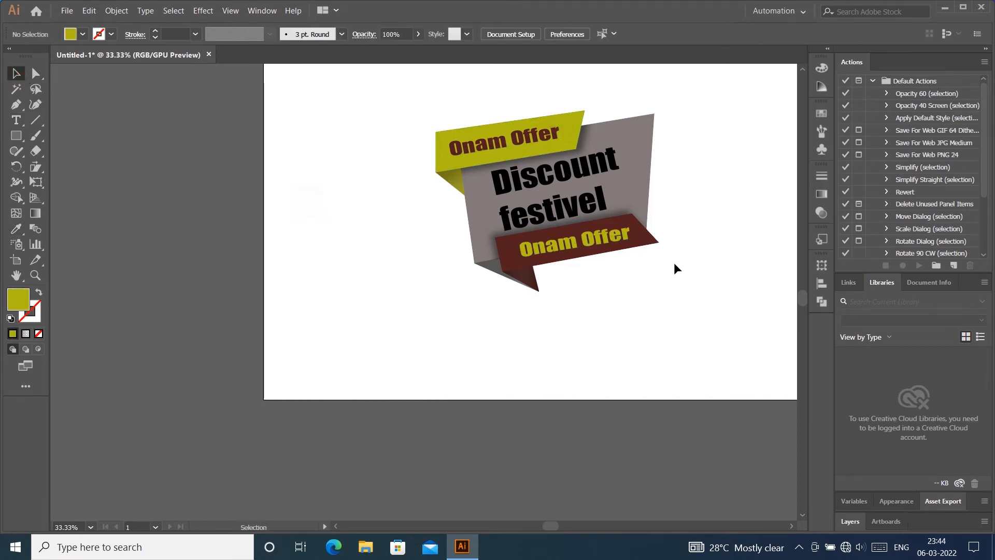
Shift the "Onam Offer" copy slightly on the dark red strip and shear it to follow the strip's slant.
drag(592, 241, 586, 244)
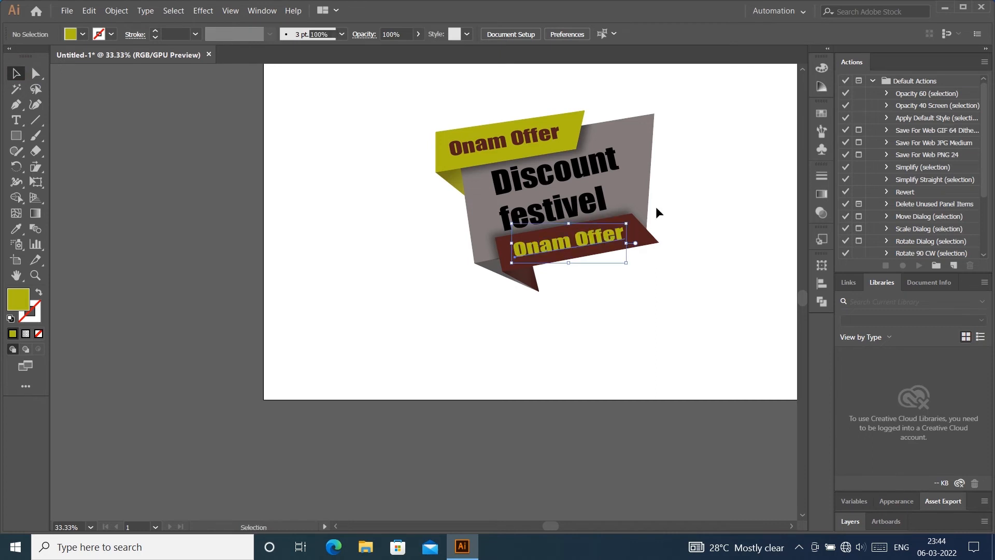
click(719, 186)
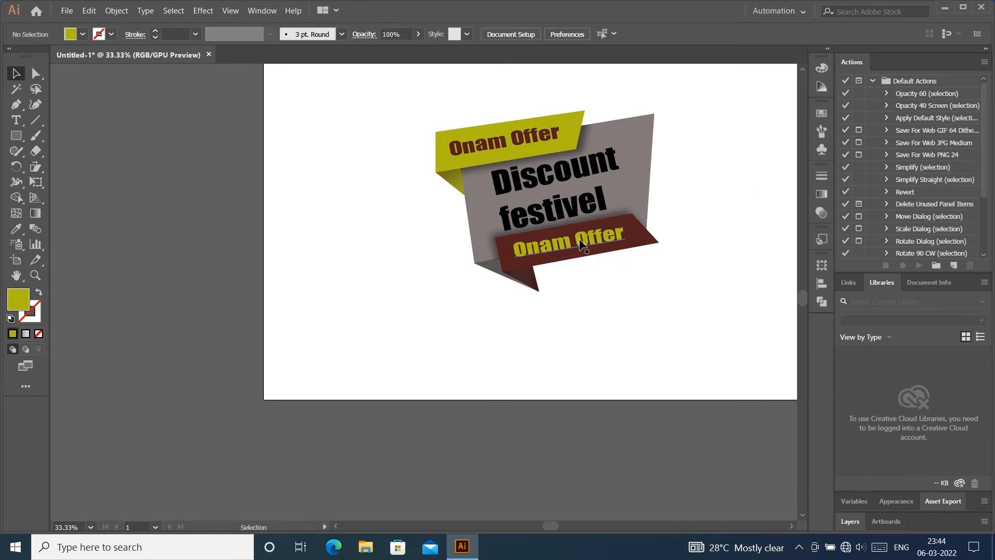
scroll(672, 217, up, 2)
click(500, 258)
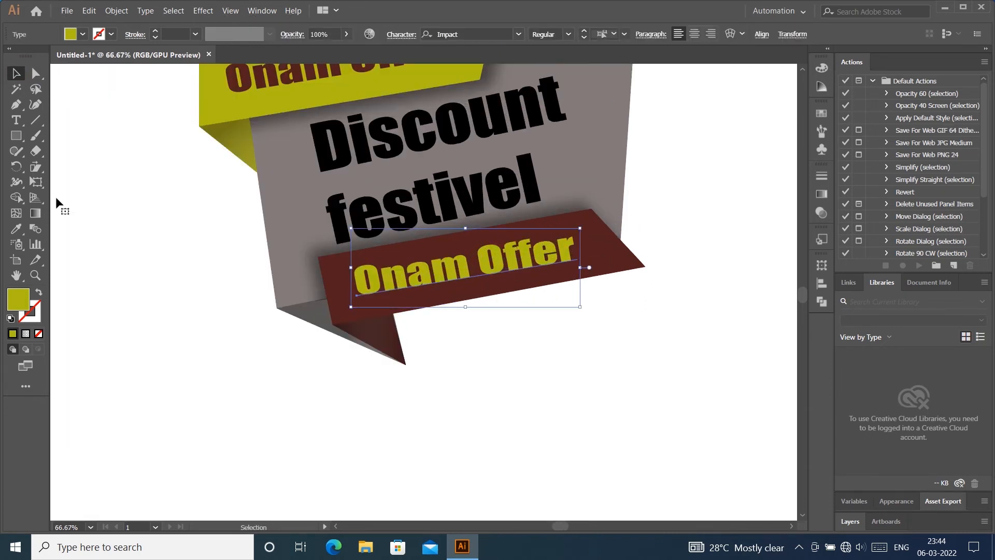
click(35, 167)
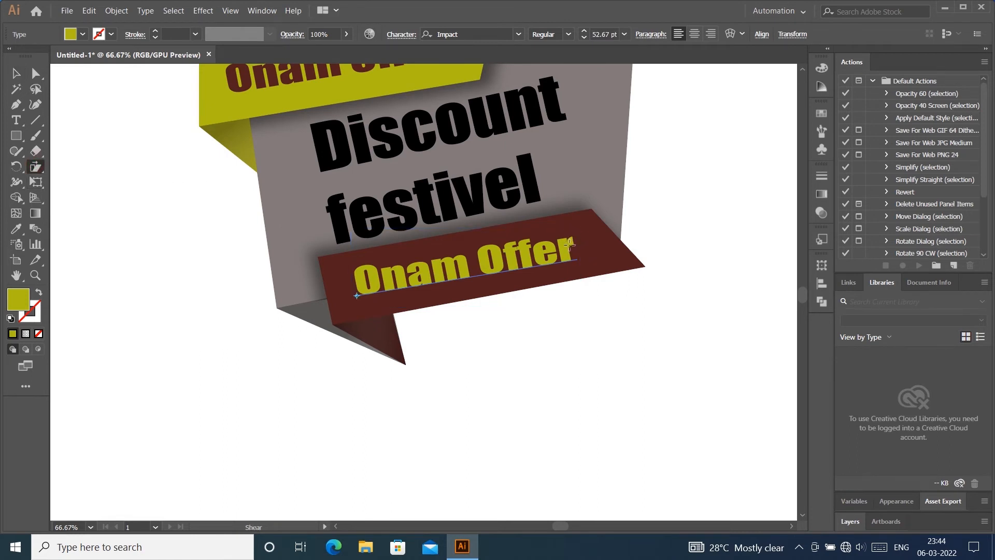
mouse_move(569, 244)
mouse_down()
mouse_move(600, 241)
mouse_move(572, 243)
mouse_up()
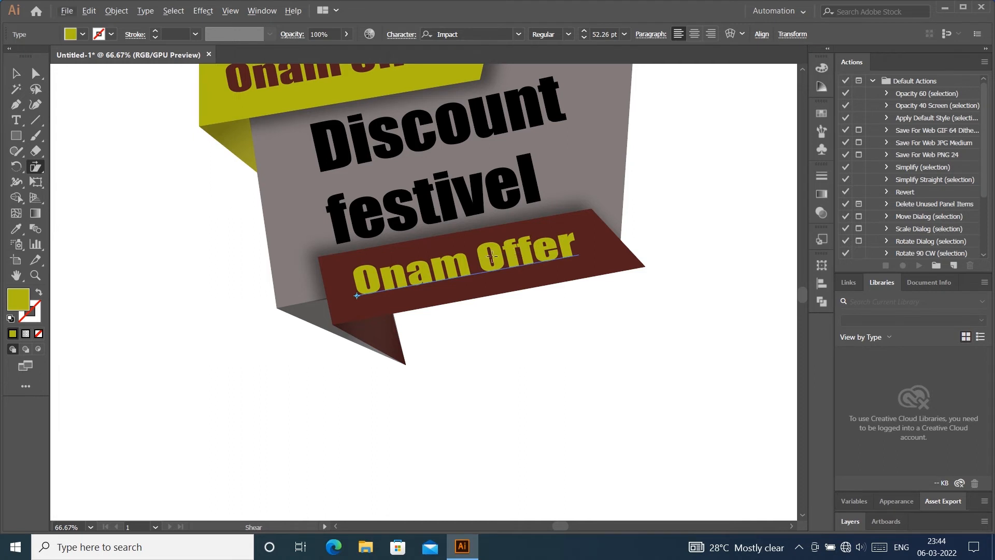
drag(493, 257, 505, 278)
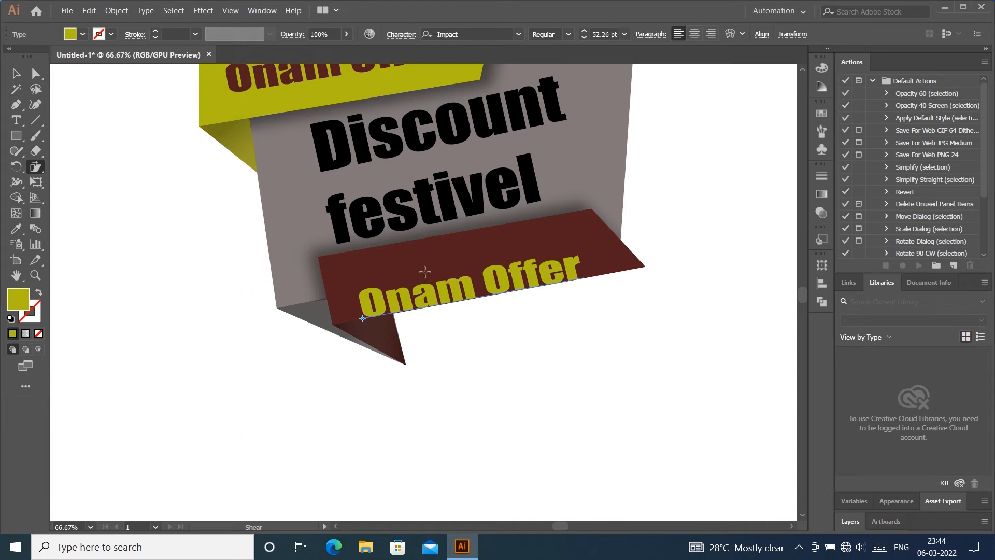
drag(569, 259, 572, 265)
Move the sheared "Onam Offer" copy back up to the middle of the dark red strip and deselect it.
click(15, 73)
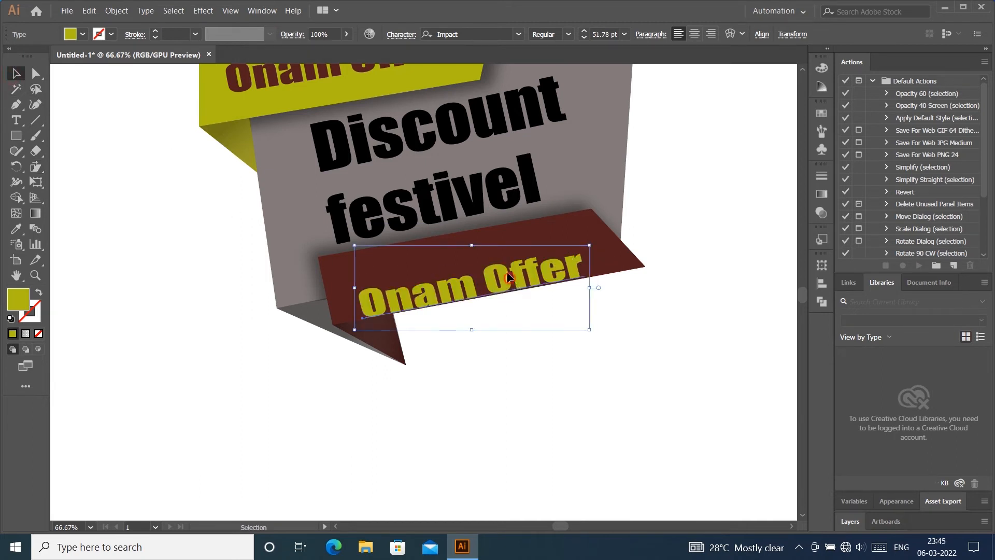
drag(508, 274, 503, 256)
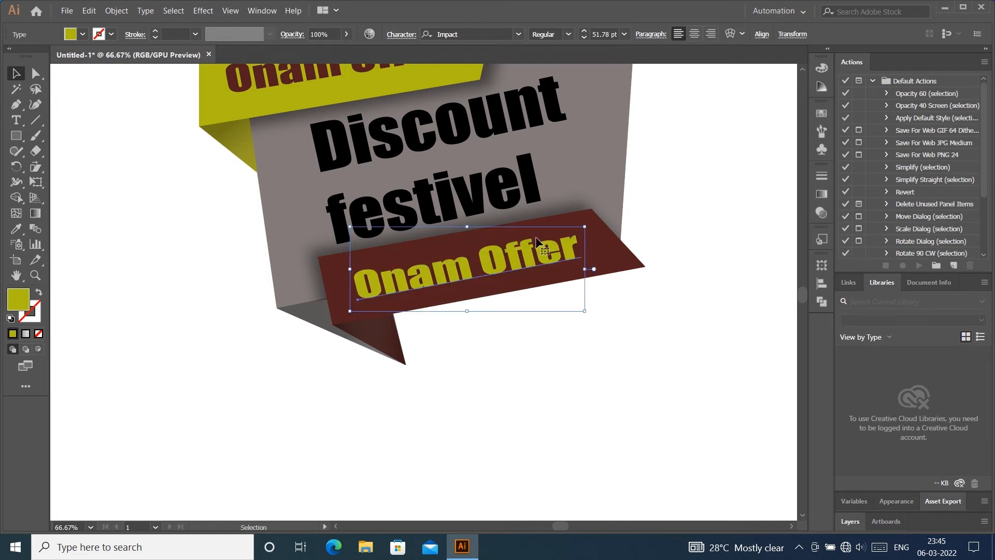
click(711, 163)
scroll(581, 200, down, 2)
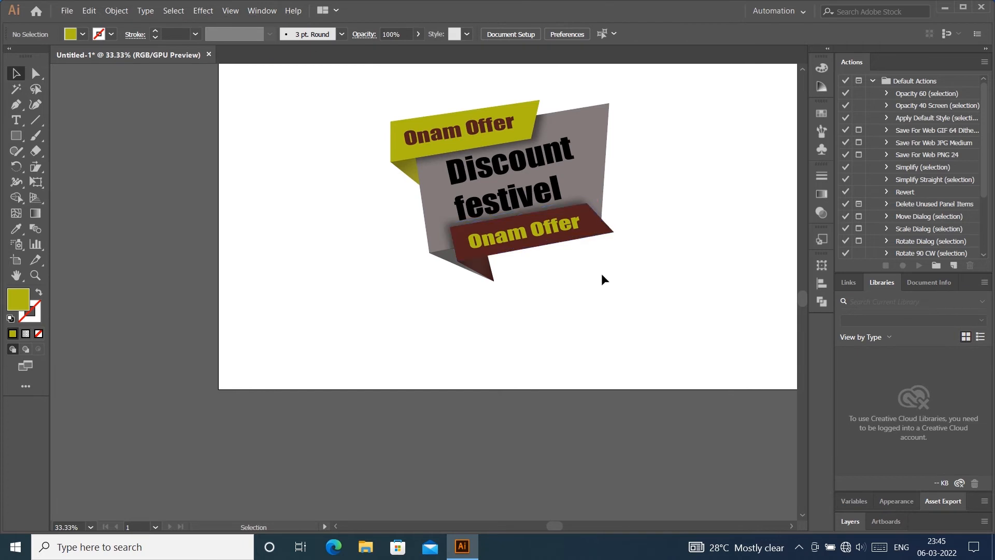
Replace the "Onam Offer" wording on the dark red strip with "coming....".
click(490, 236)
double_click(496, 235)
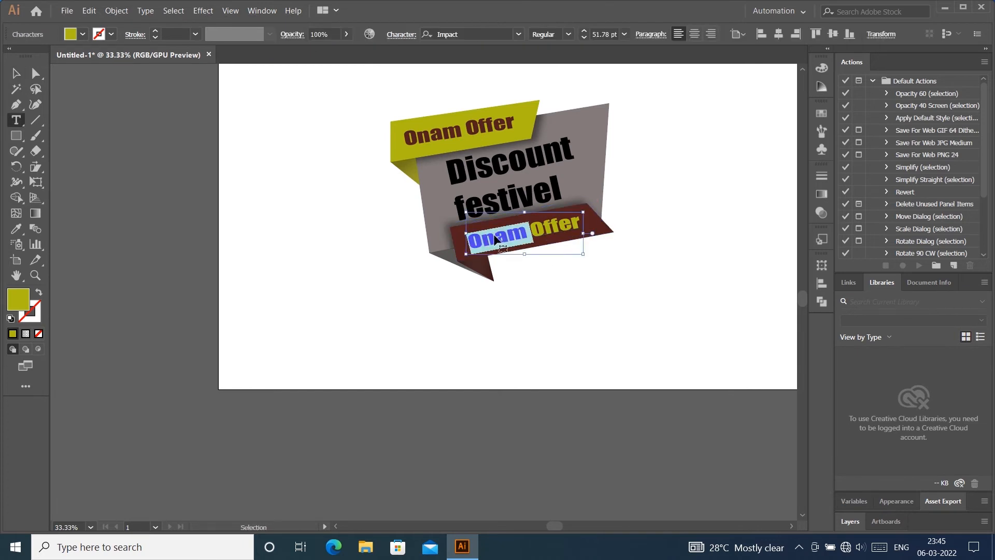
key(ctrl+a)
text(co)
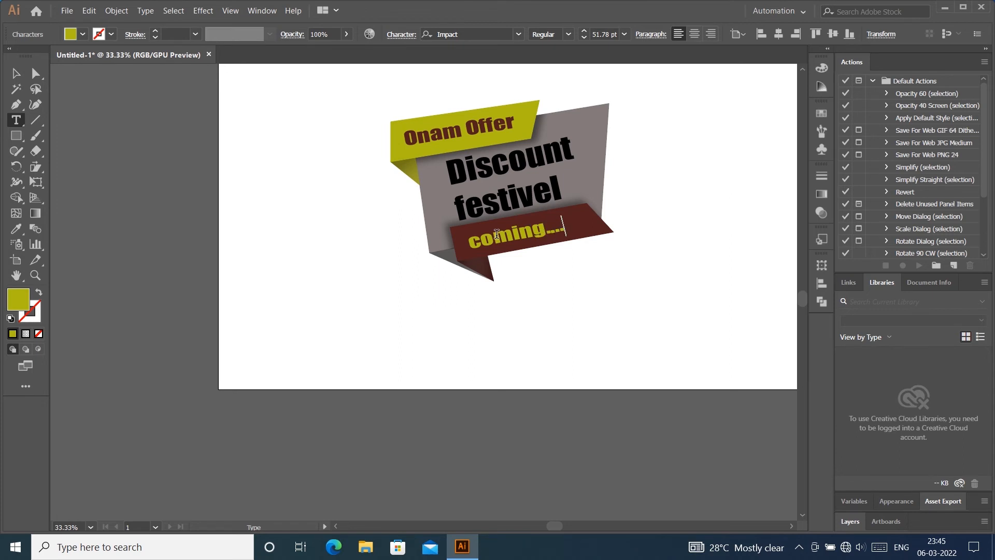
Set the "coming...." text in Acumin Variable Concept with the ExtraCondensed Bold Italic style and deselect it.
key(ctrl+a)
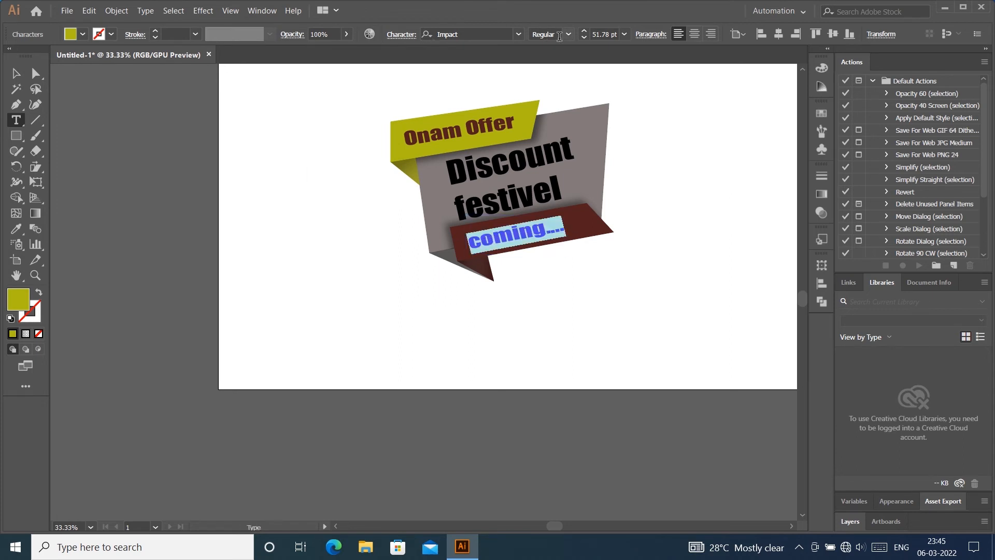
click(518, 34)
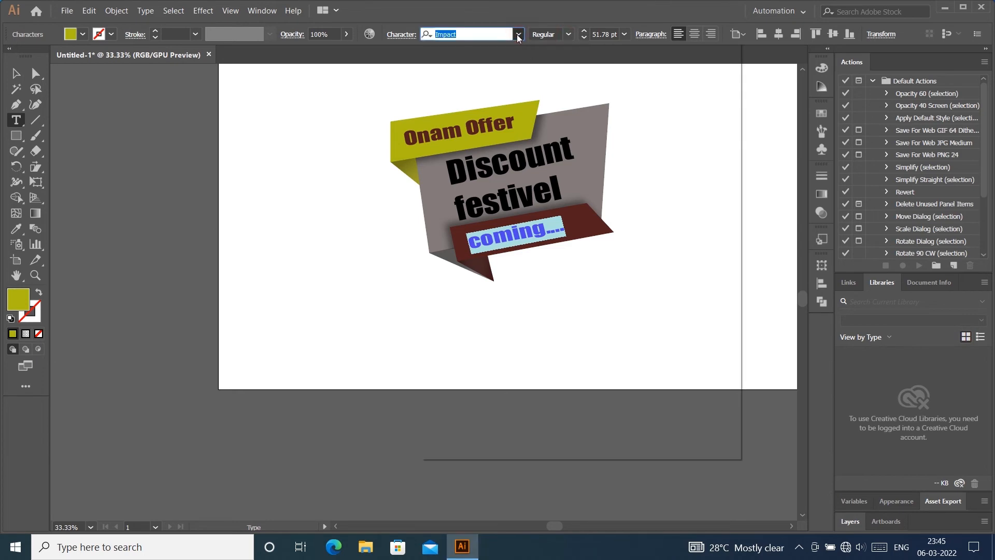
click(552, 169)
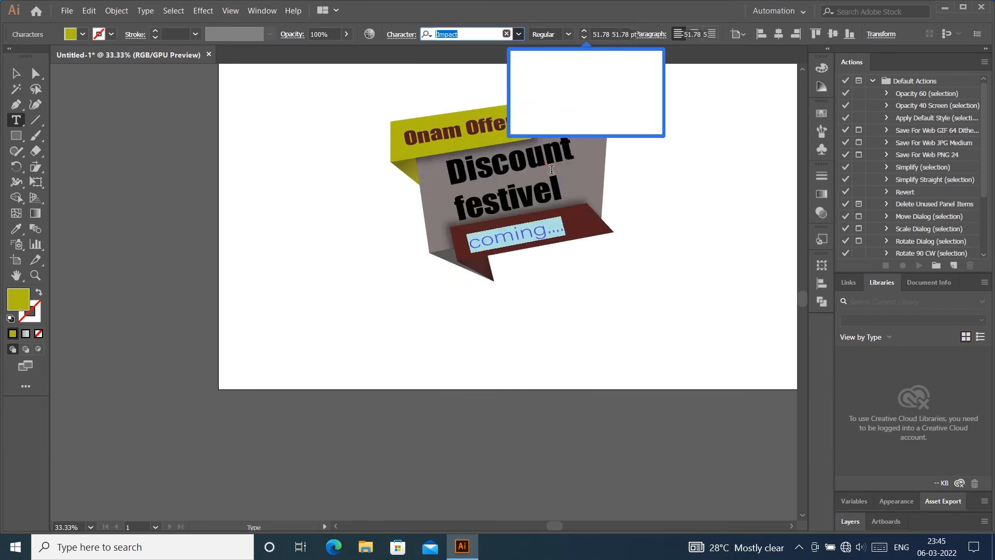
key(Escape)
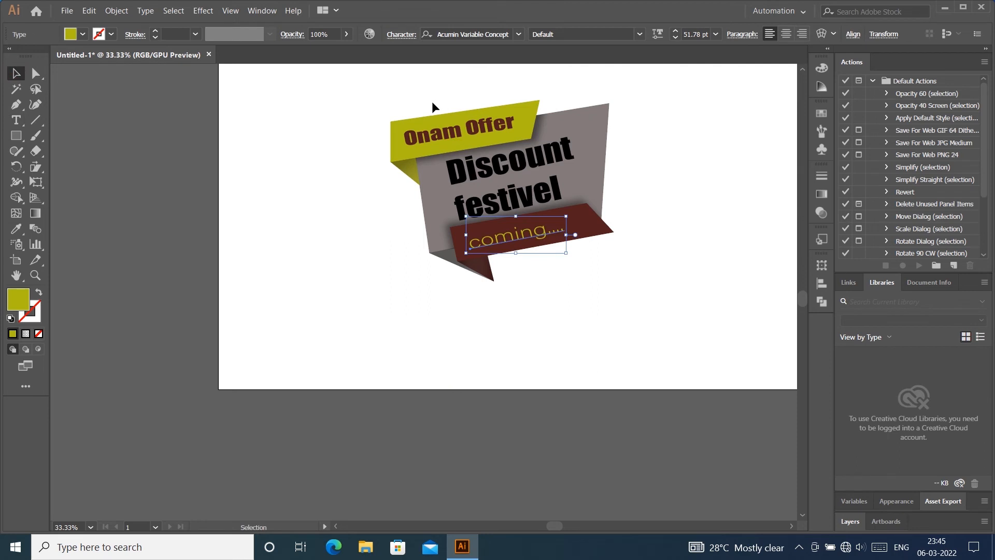
click(640, 37)
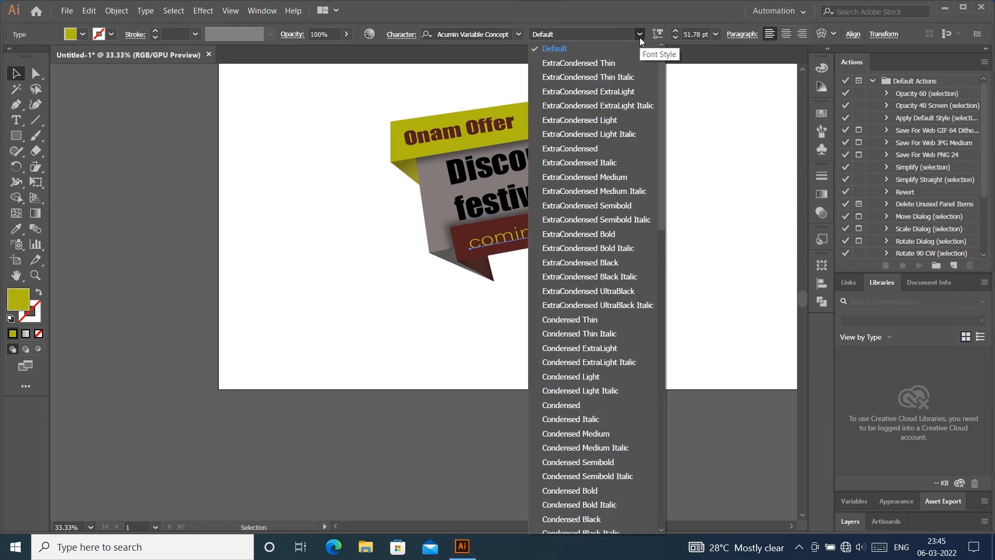
click(556, 249)
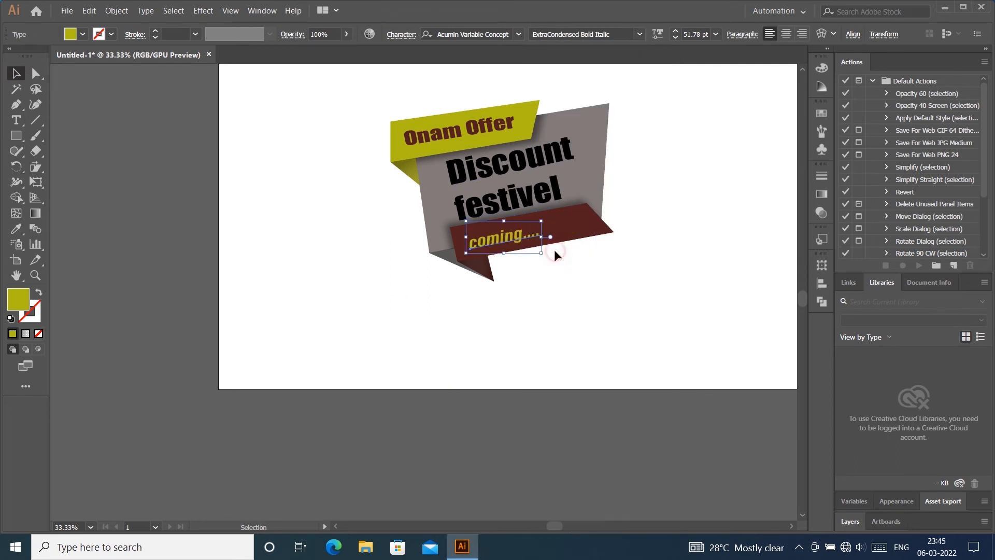
click(281, 177)
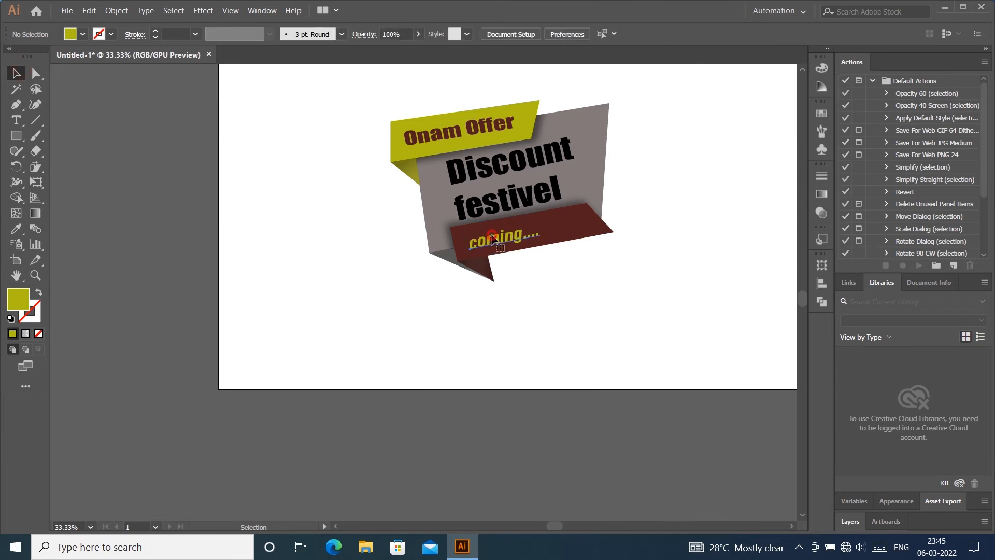
Enlarge the "coming...." text to about 77 pt so it fills the dark red strip, and deselect it.
click(493, 240)
mouse_move(542, 237)
mouse_down()
mouse_move(554, 236)
mouse_move(519, 237)
mouse_move(590, 196)
mouse_move(530, 233)
mouse_move(548, 227)
mouse_up()
click(692, 171)
click(684, 174)
click(669, 169)
Nudge the "coming...." text slightly up and to the right on the dark red strip and deselect it.
click(556, 221)
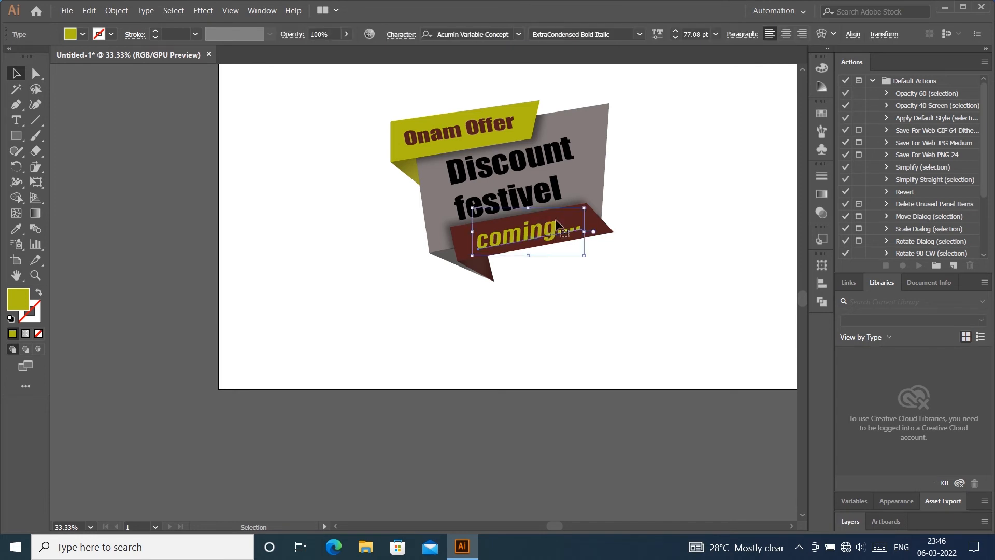
key(Up)
key(Up)
key(Up)
key(Right)
key(Right)
key(Right)
key(Right)
key(Right)
key(Right)
key(Right)
key(Right)
key(Right)
key(Right)
key(Up)
key(Up)
key(Up)
key(Up)
key(Up)
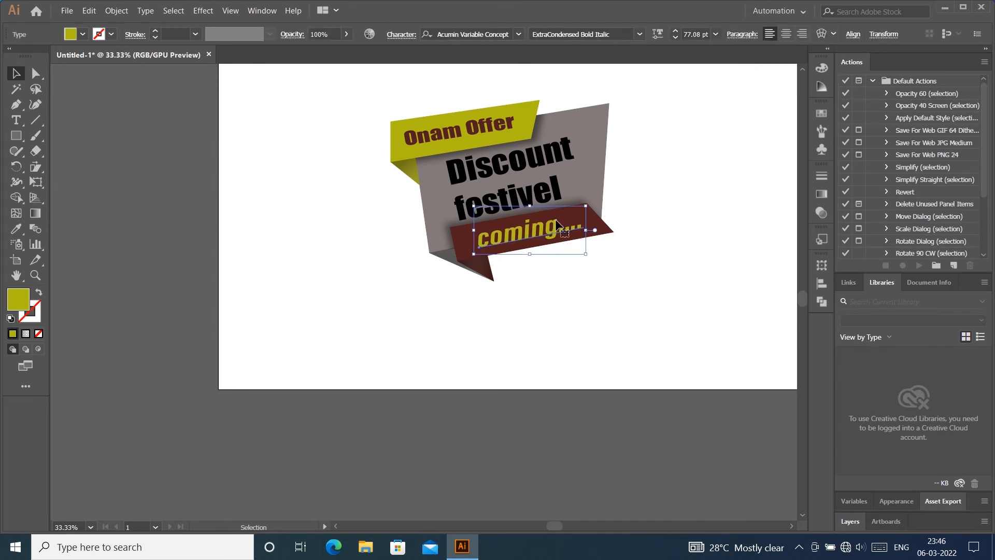
click(703, 151)
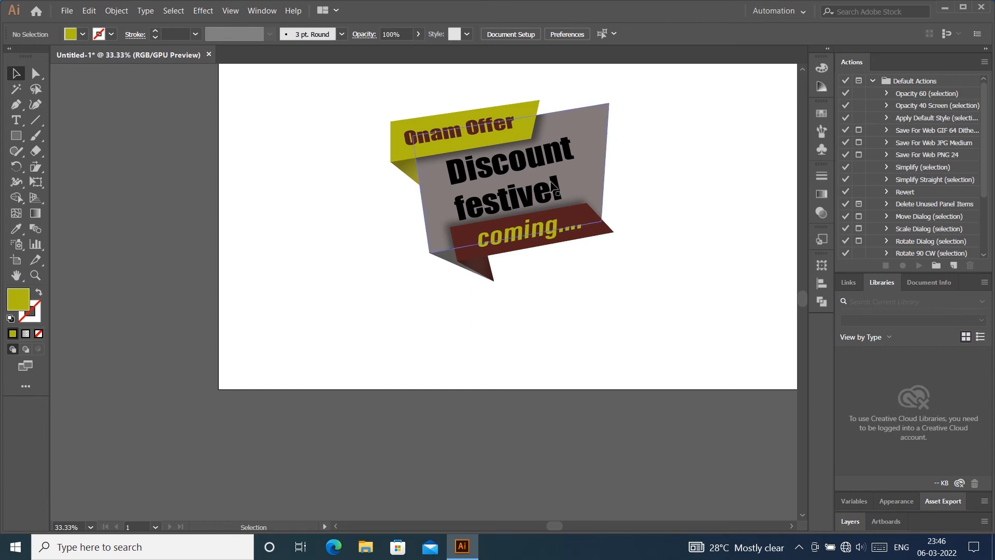
Reposition the "Discount festivel" text towards the right edge of the grey panel, leaving room on its left side.
drag(504, 207, 497, 206)
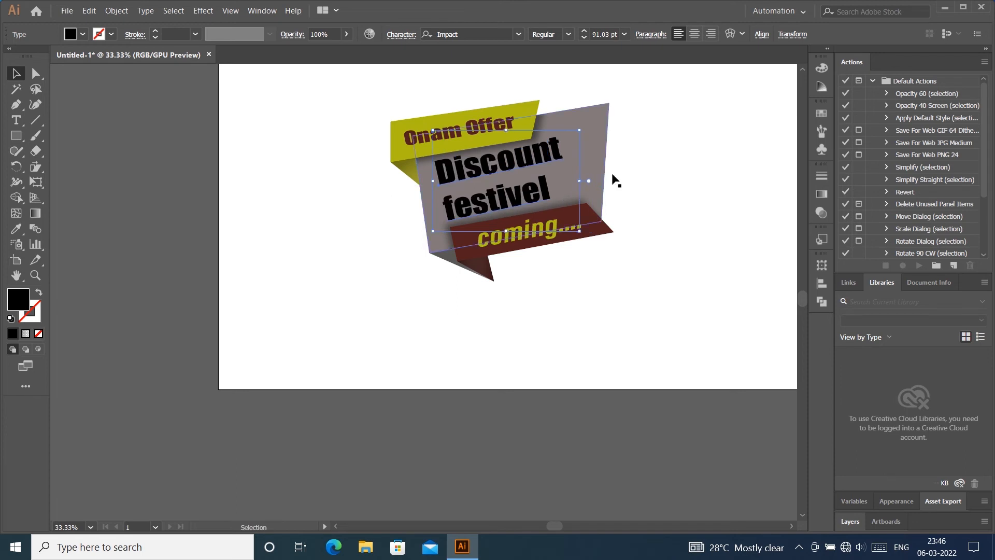
click(711, 154)
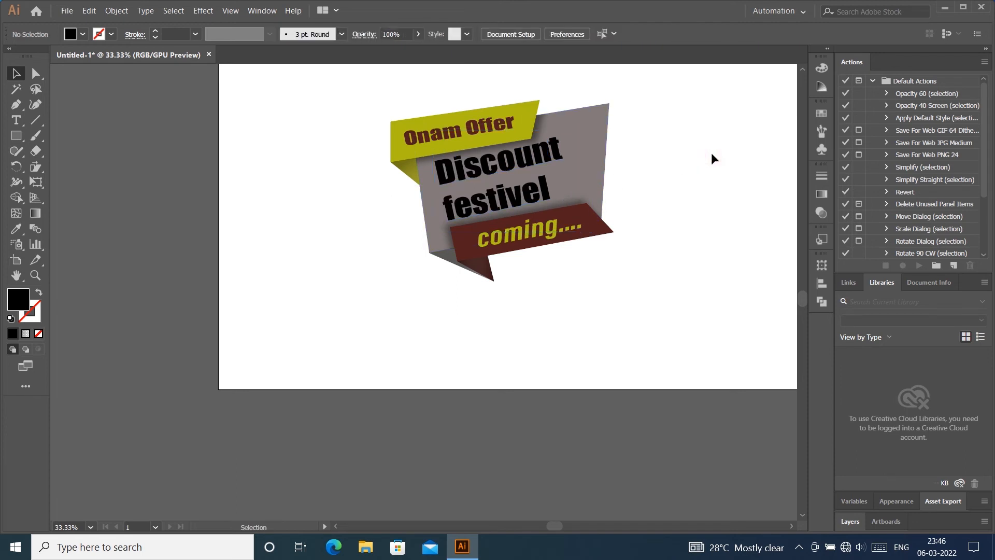
mouse_move(537, 201)
mouse_down()
mouse_move(556, 193)
mouse_move(541, 190)
mouse_move(542, 198)
mouse_up()
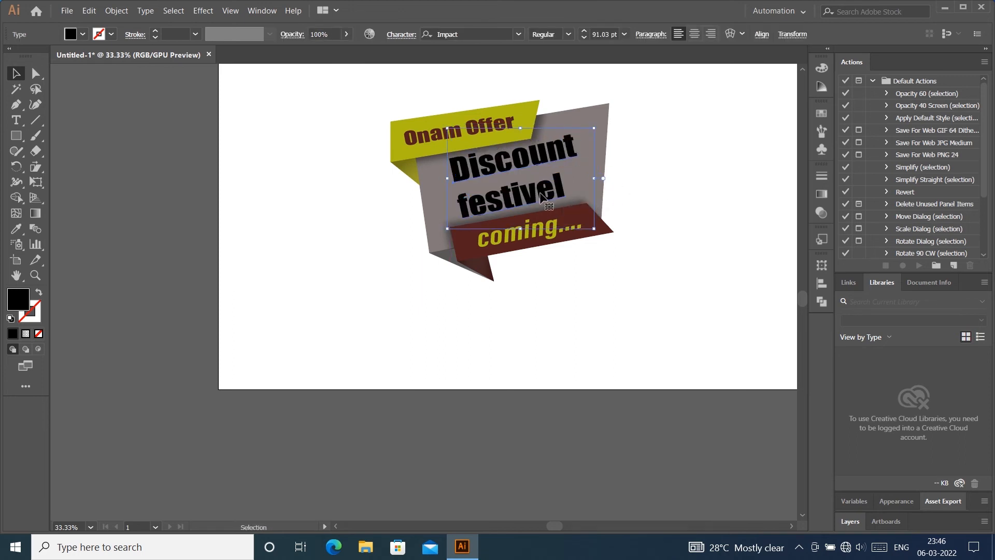
click(701, 146)
drag(542, 160, 546, 165)
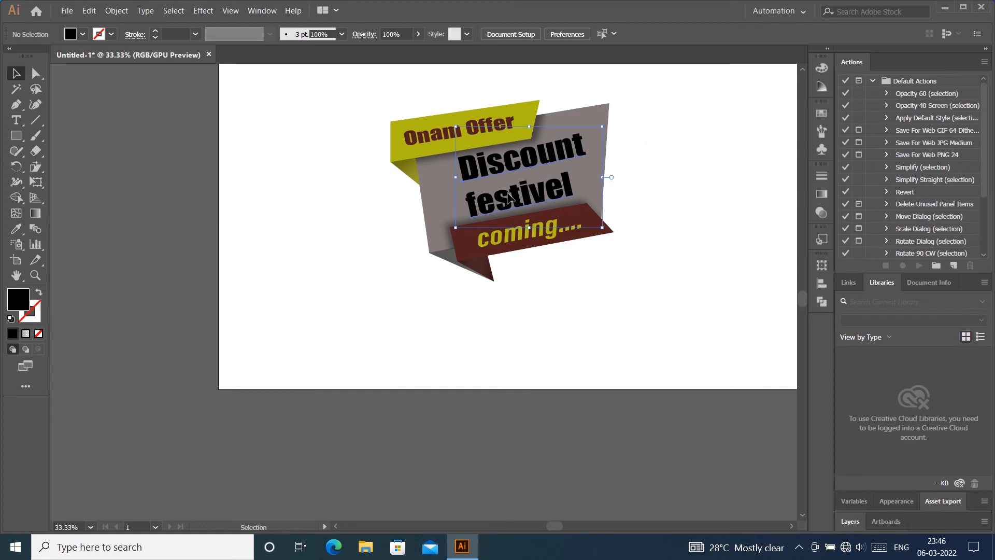
Duplicate the "coming...." text onto the blank area below and left of the banner and change its wording to "mega".
drag(515, 242, 332, 302)
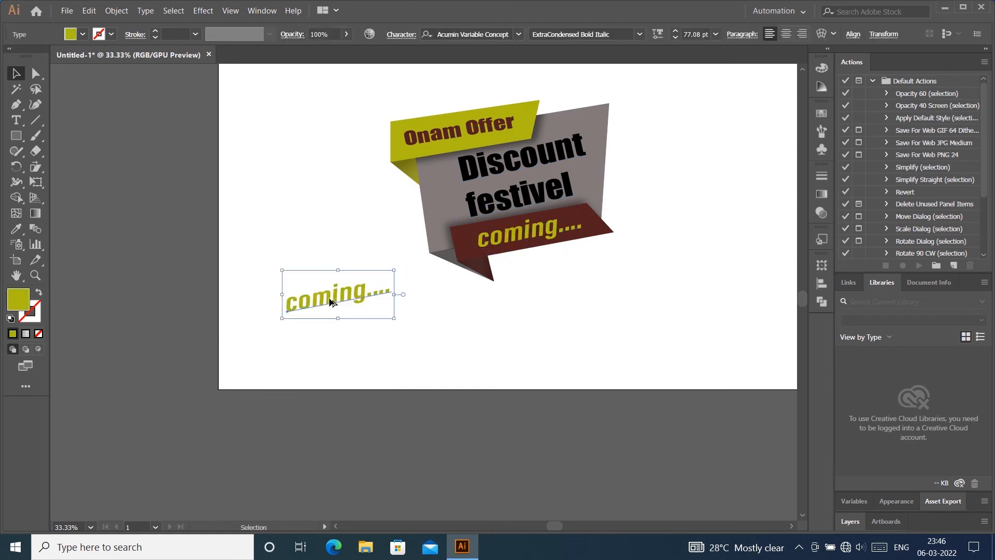
double_click(332, 302)
key(ctrl+a)
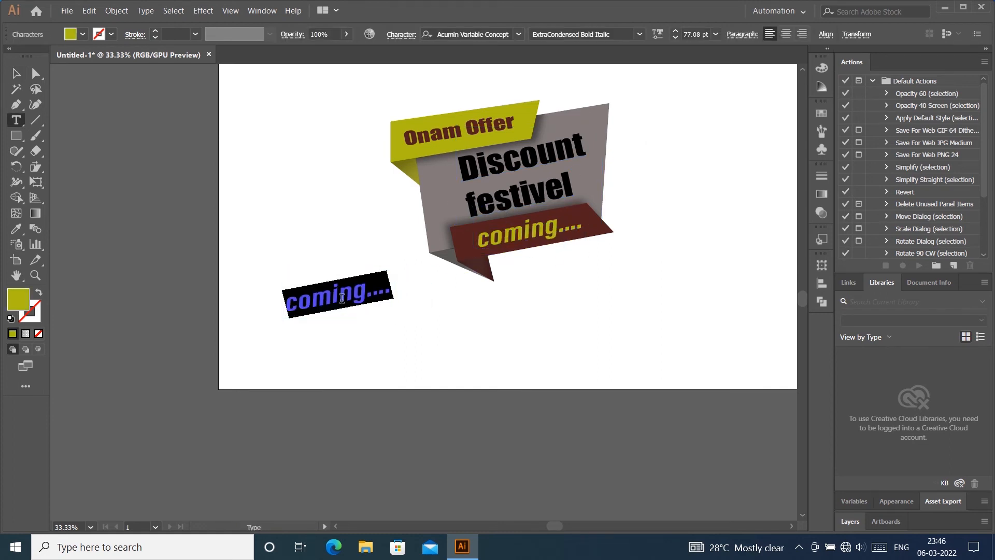
text(mega)
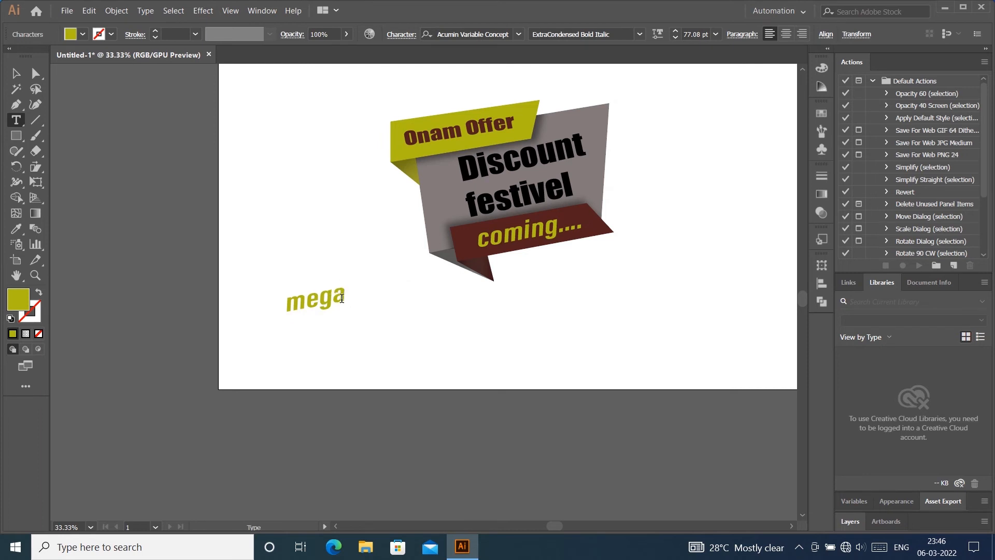
Move "mega" onto the grey panel, rotate it to read upwards beside "Discount festivel", and deselect it.
click(17, 71)
drag(301, 295, 437, 198)
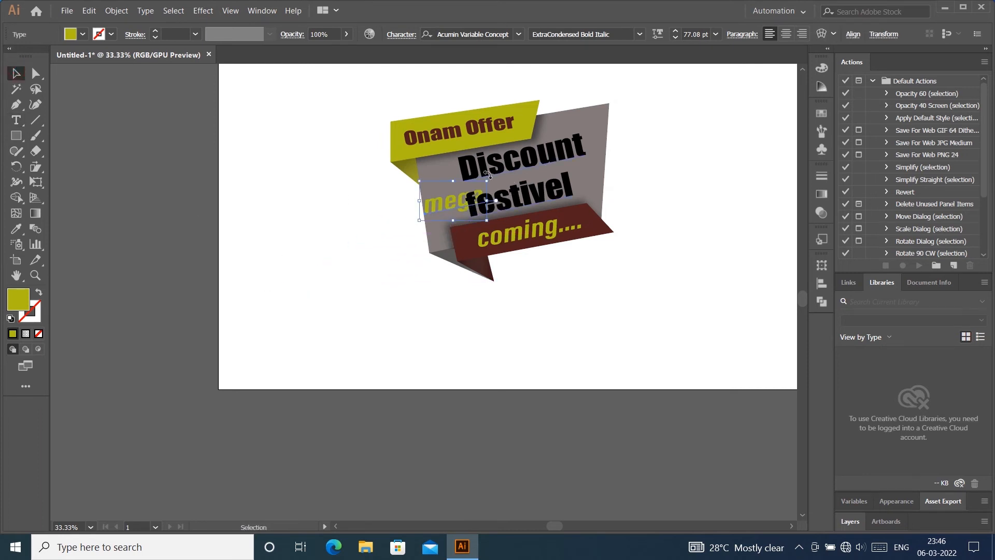
drag(487, 175, 447, 191)
click(696, 147)
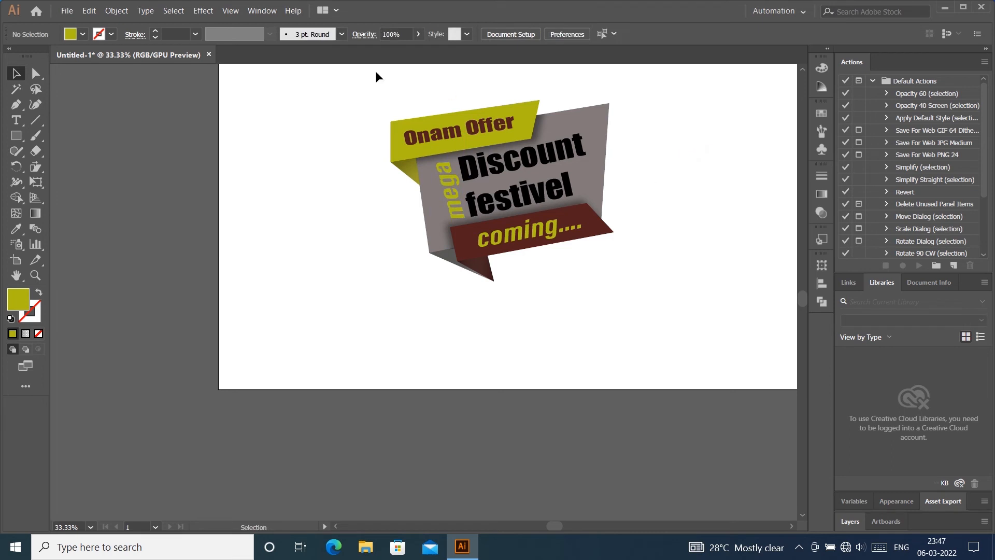
Group all the banner artwork, centre the group horizontally and vertically on the artboard, and deselect it.
drag(375, 70, 654, 324)
right_click(529, 188)
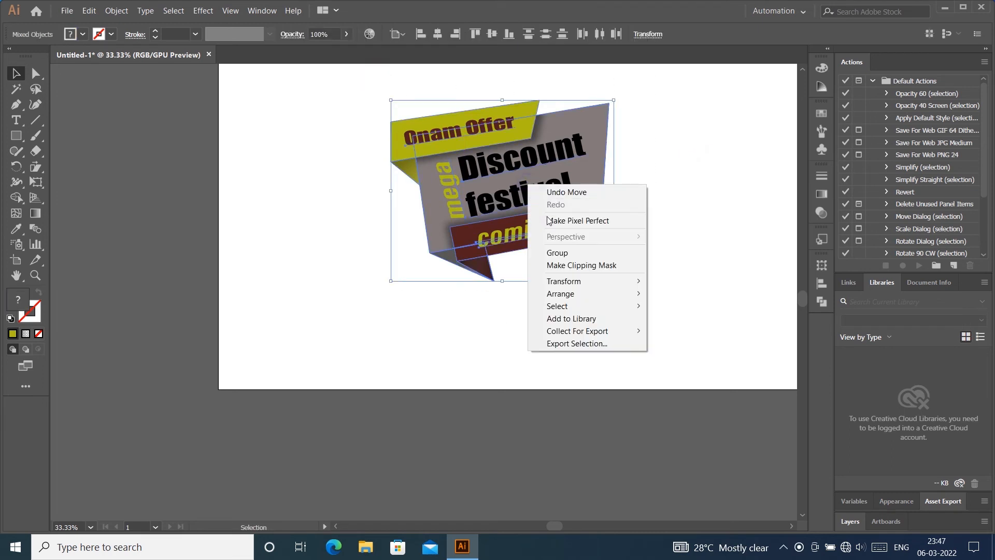
click(561, 253)
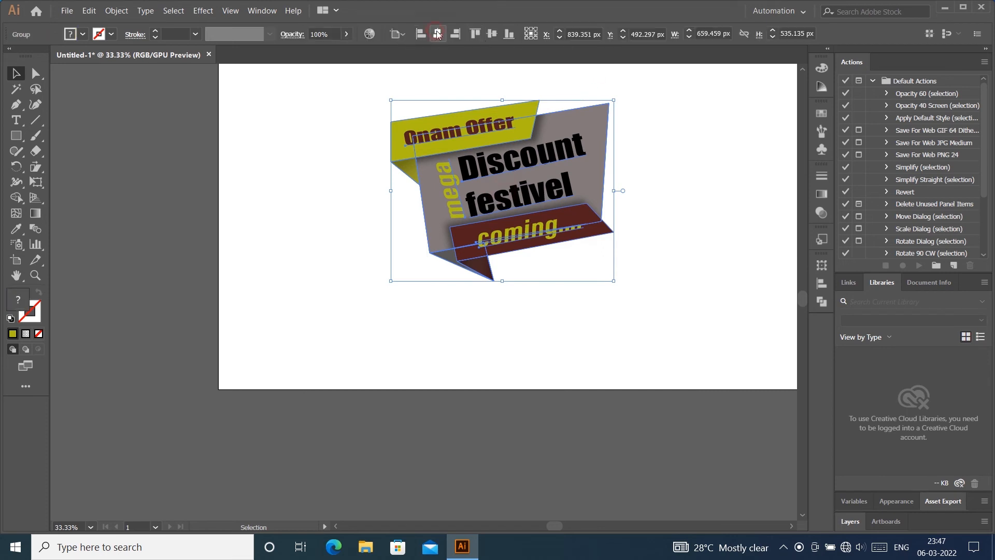
click(437, 34)
click(492, 33)
key(ctrl+0)
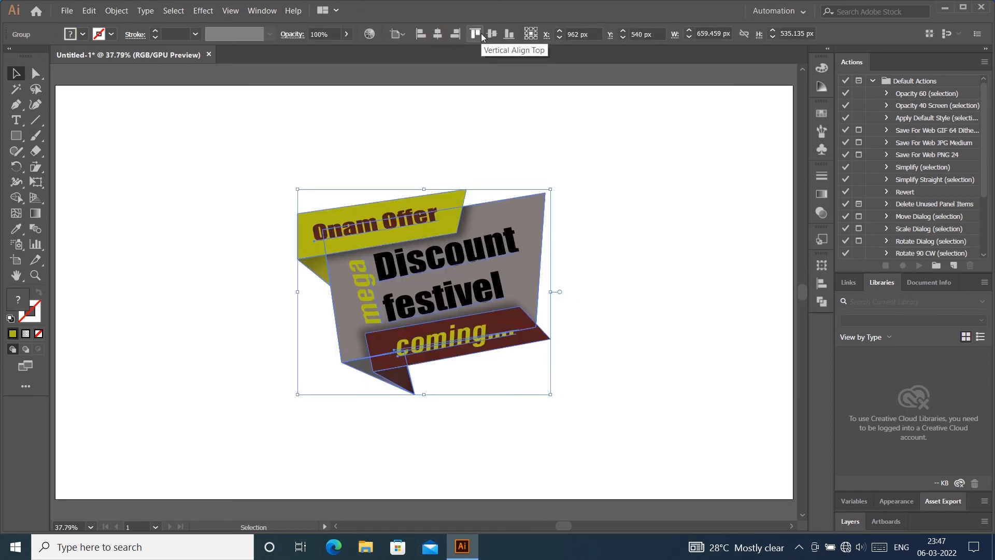
click(647, 247)
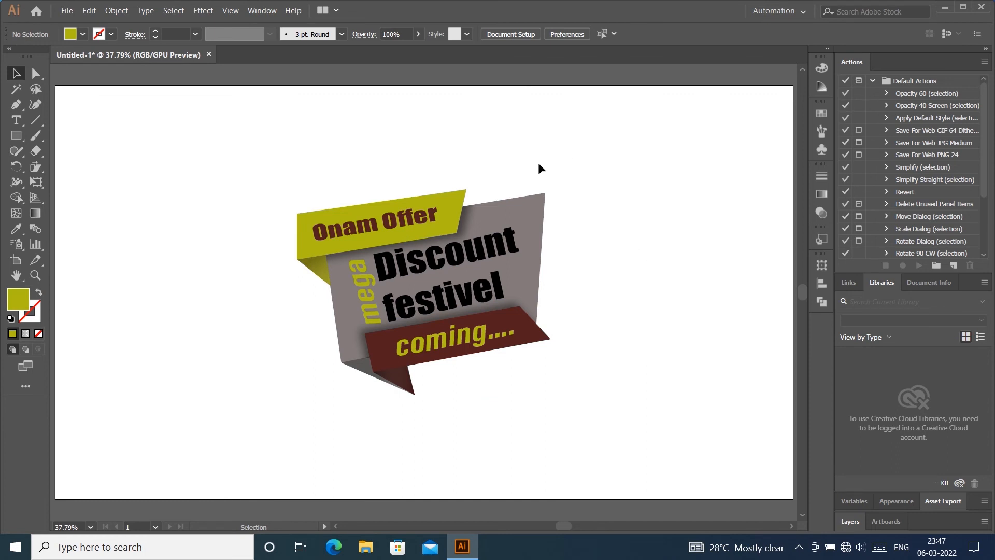
Ungroup the banner artwork and delete the upright "mega" text from the grey panel.
click(358, 289)
right_click(363, 290)
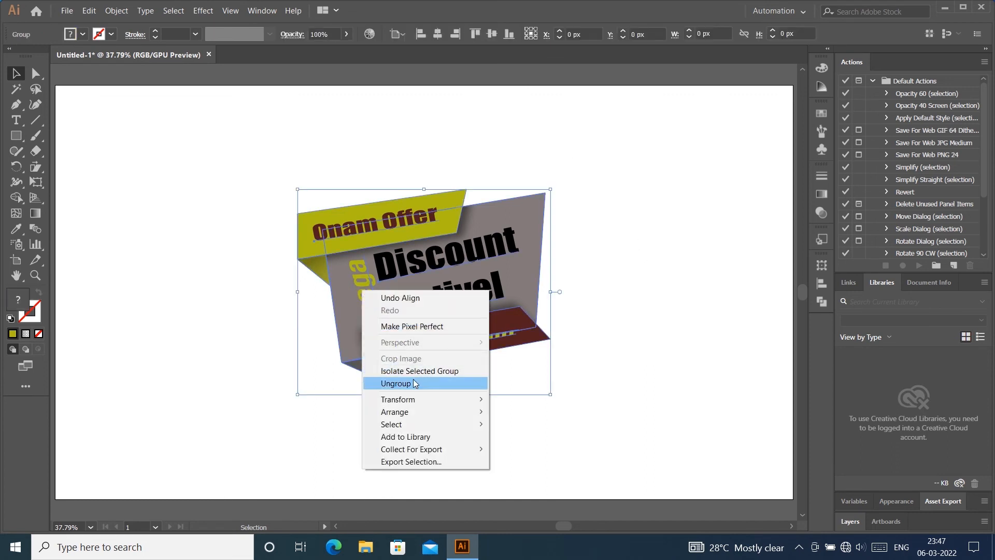
click(388, 380)
click(368, 282)
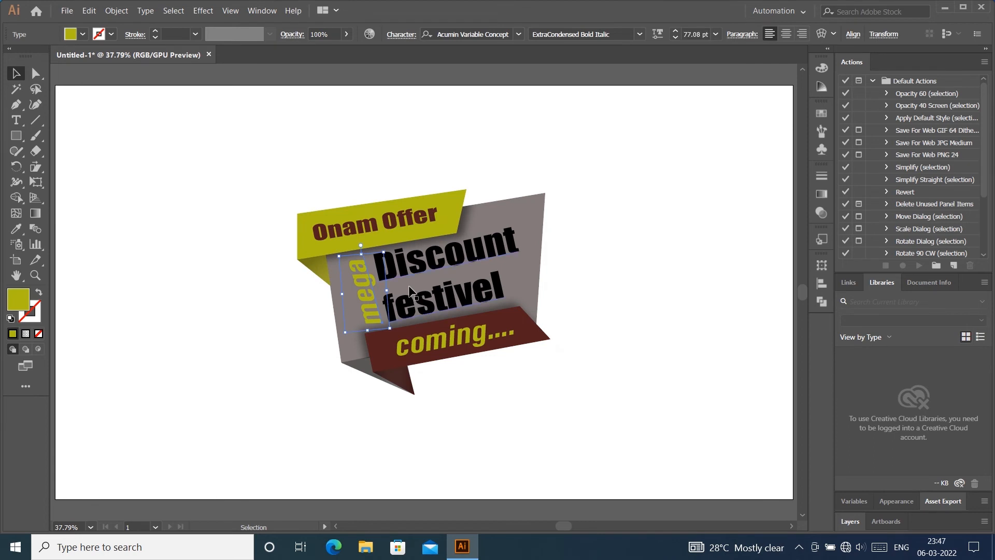
key(Delete)
Shift the "Discount festivel" text slightly left on the grey panel, fine-tuning its horizontal position in small steps.
drag(439, 270, 430, 269)
key(Right)
key(Right)
key(Right)
key(Right)
key(Right)
key(Right)
key(Right)
key(Right)
key(Right)
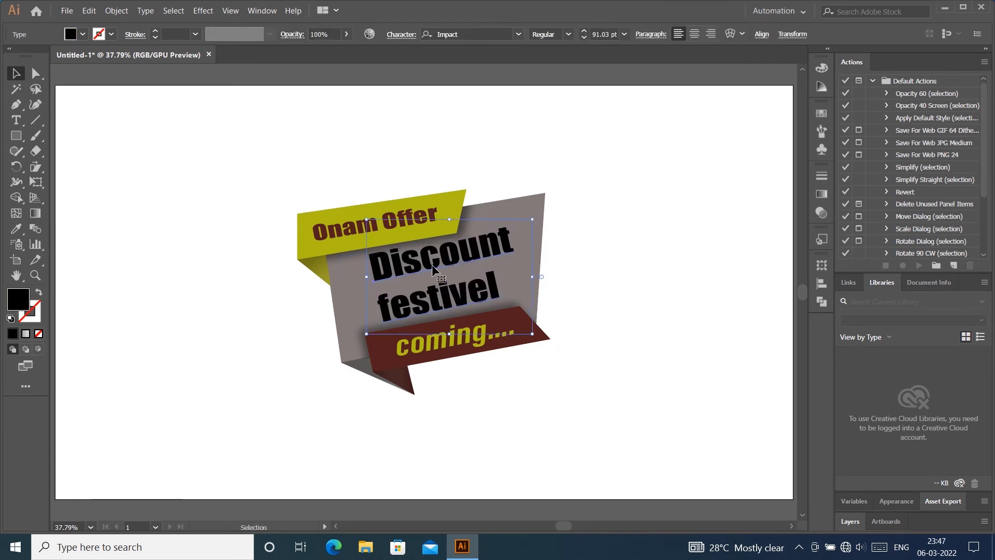
Try filling the "Discount festivel" text with a linear gradient and a radial gradient.
click(431, 265)
click(35, 213)
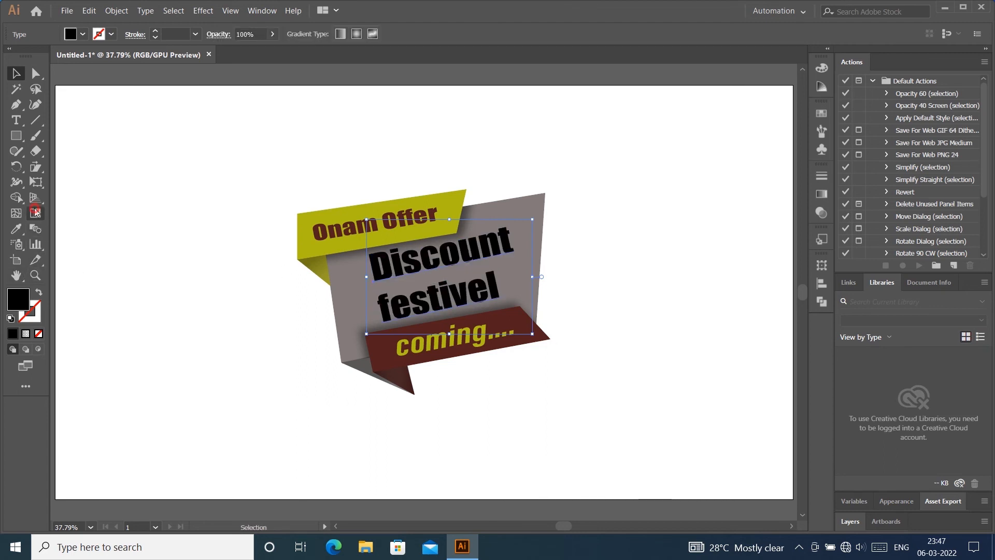
click(341, 33)
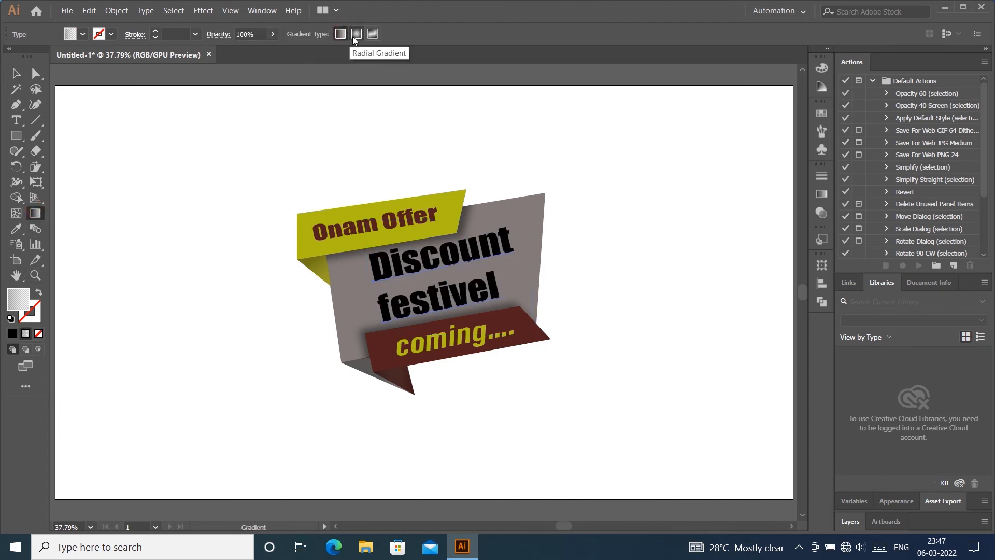
click(363, 33)
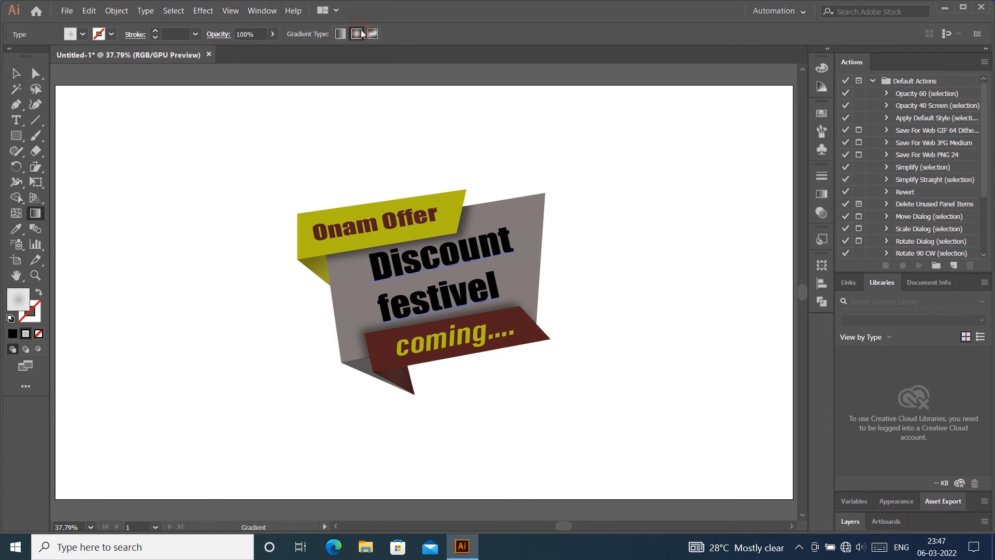
key(v)
click(451, 261)
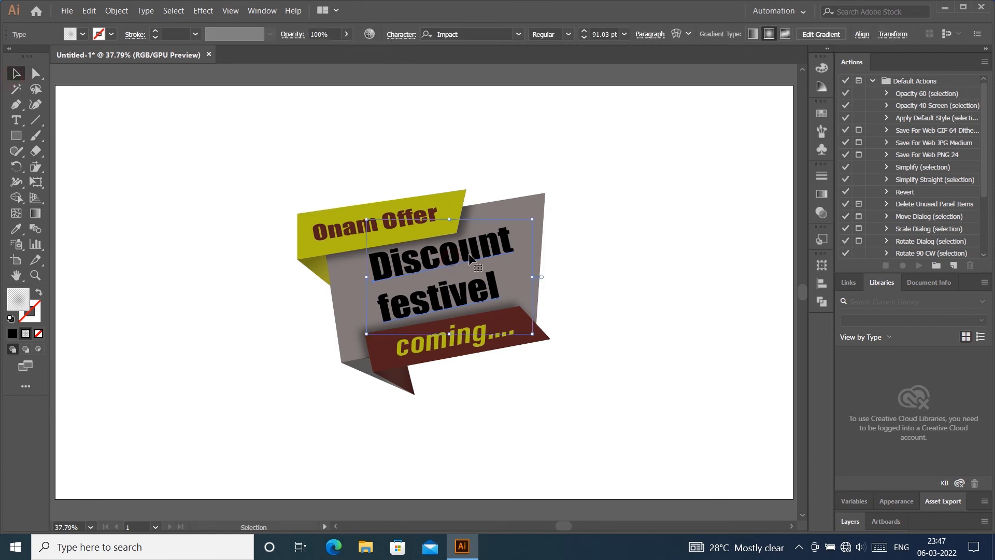
Expand the "Discount festivel" text into editable shapes.
click(115, 11)
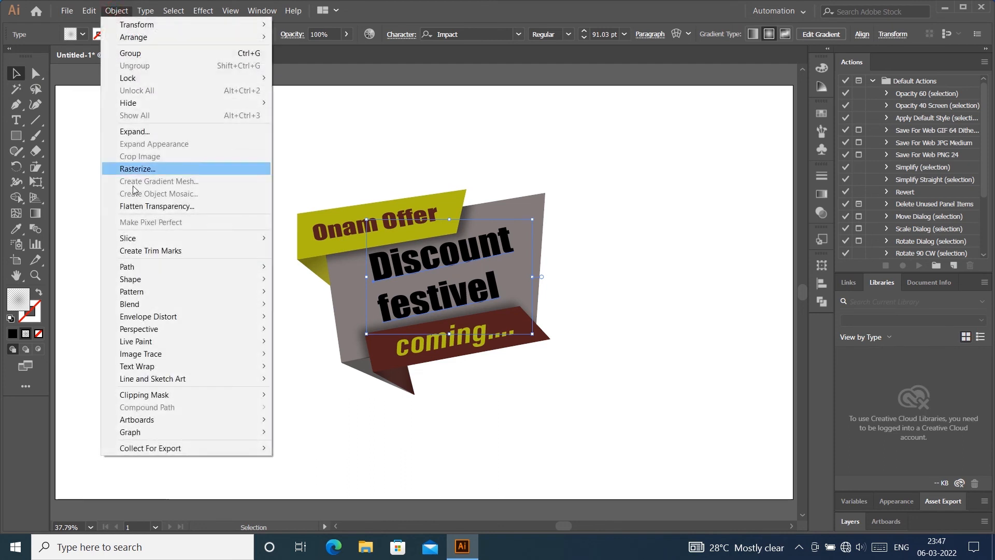
click(142, 131)
click(468, 348)
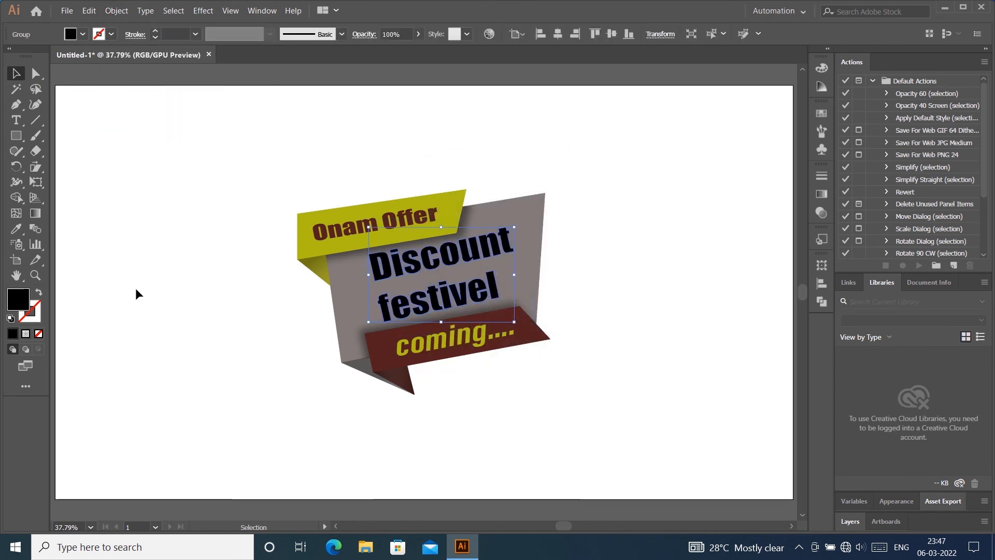
Try linear, radial and freeform gradient fills on the expanded "Discount festivel" lettering.
click(35, 213)
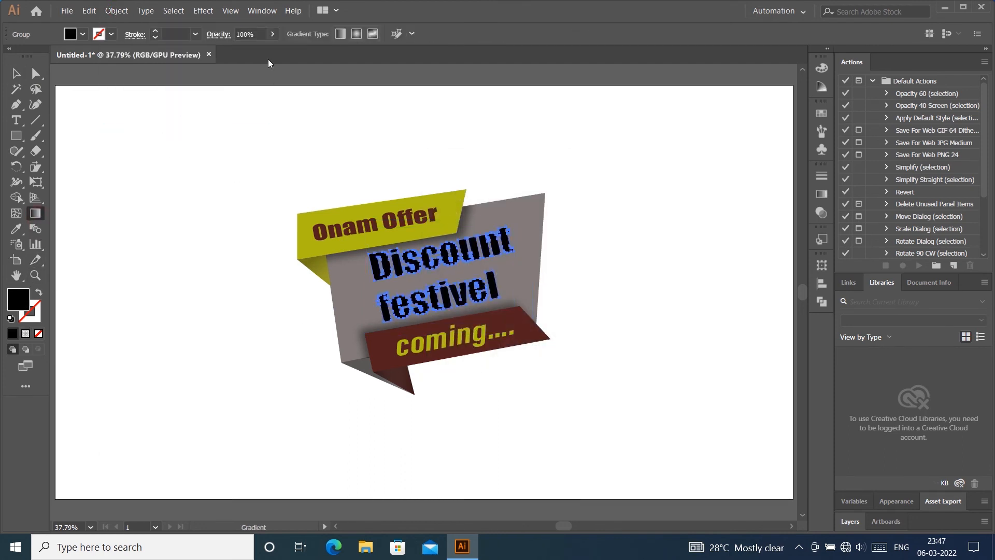
click(335, 35)
click(354, 36)
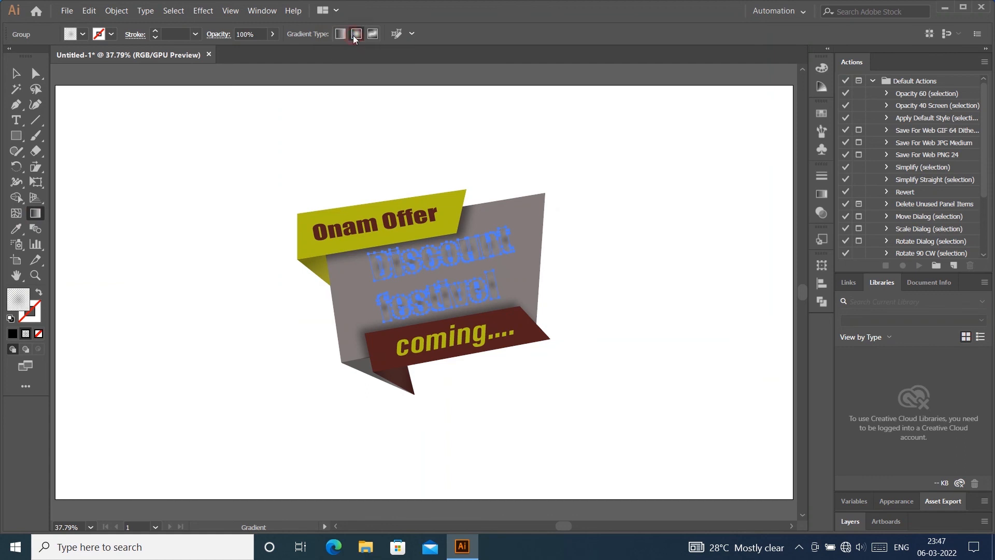
click(373, 34)
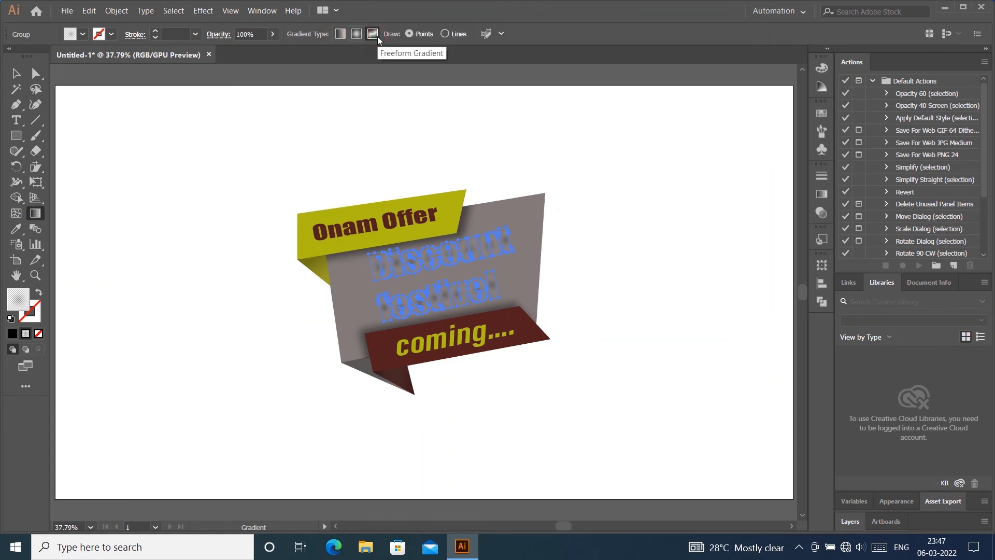
click(15, 73)
click(100, 113)
click(413, 266)
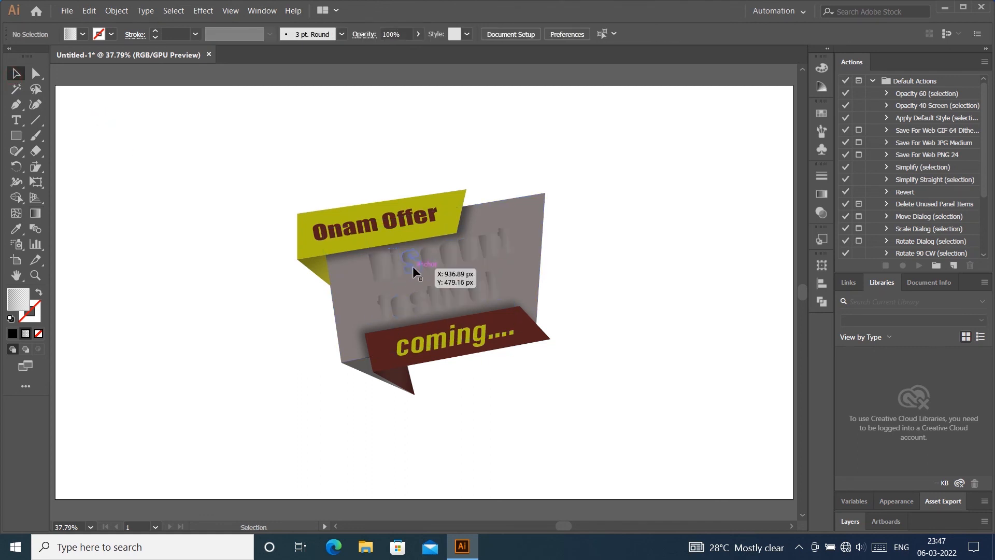
click(34, 214)
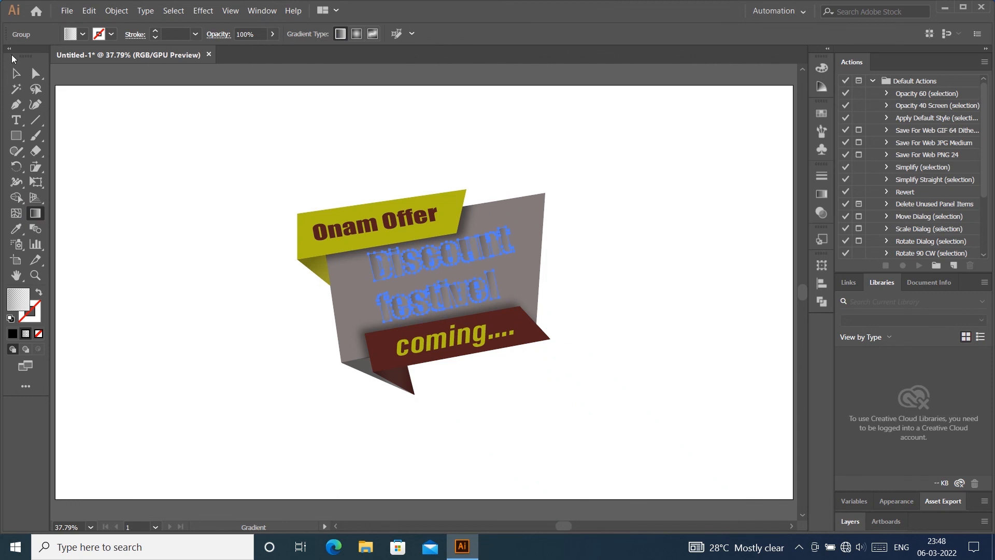
Undo the gradient fills on the expanded "Discount festivel" lettering and deselect it.
key(ctrl+z)
key(ctrl+z)
key(ctrl+z)
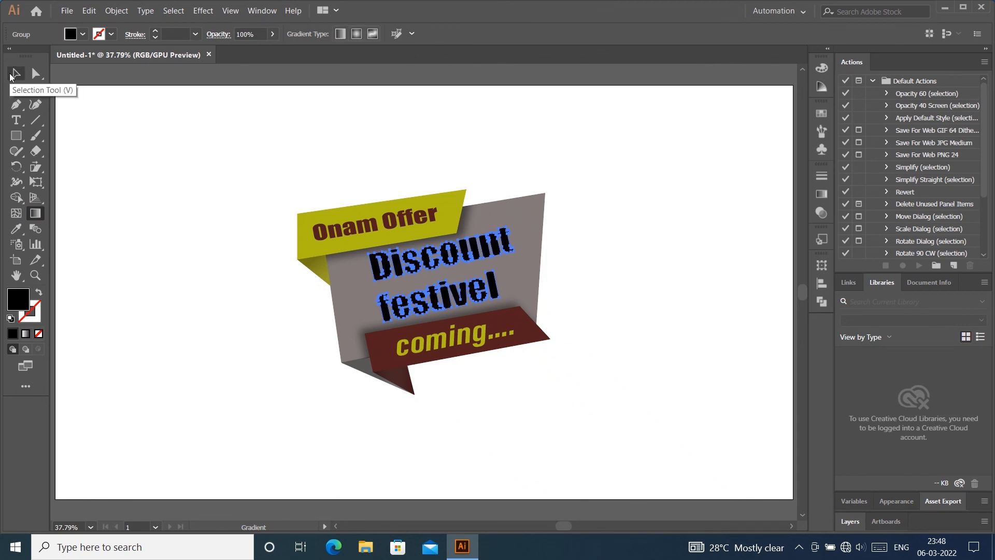
click(14, 73)
click(89, 101)
Recolour the expanded lettering by sampling the olive of the upper ribbon, and try the maroon of "Onam Offer" instead.
click(441, 263)
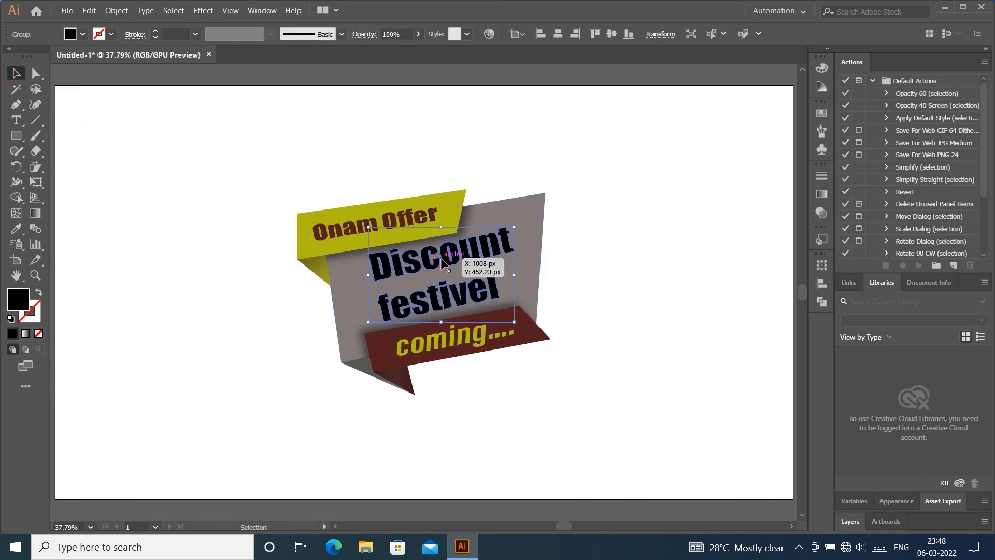
key(i)
click(446, 223)
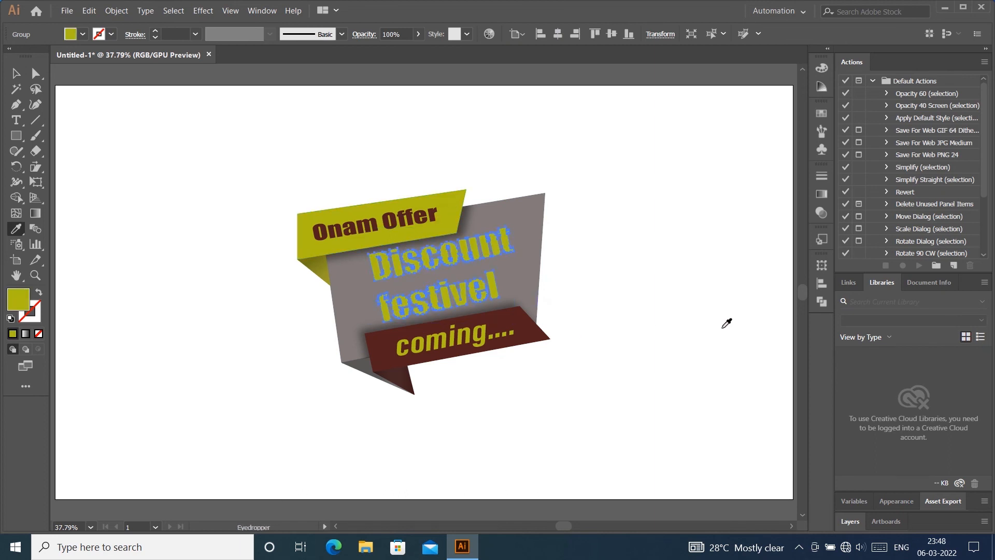
key(v)
key(i)
click(363, 228)
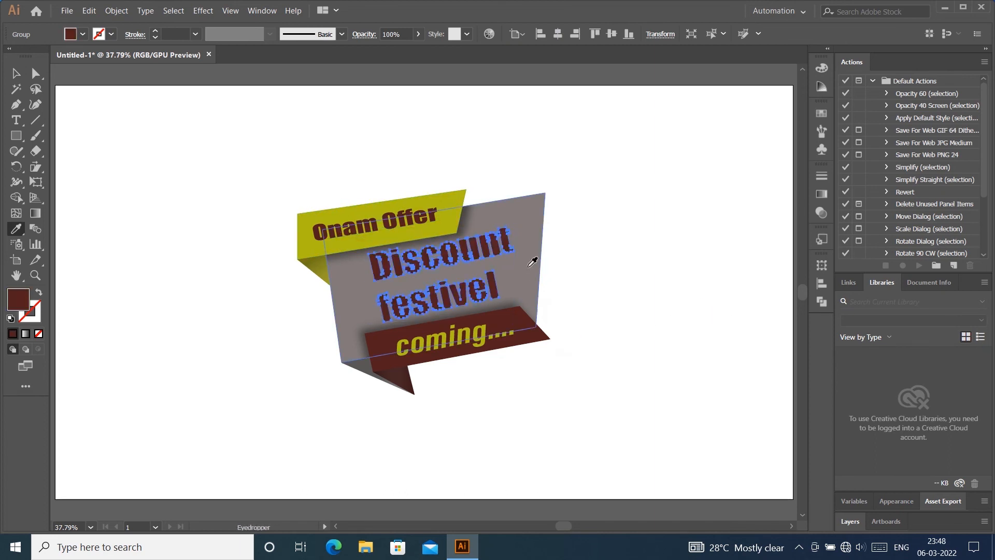
Set the fill of the expanded "Discount festivel" lettering to a dark blue and deselect it.
click(9, 70)
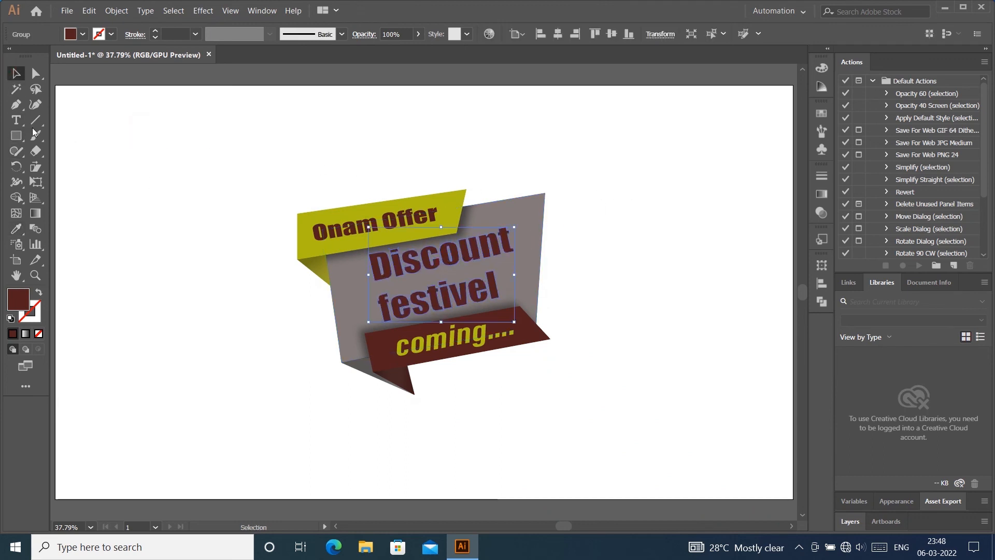
double_click(20, 296)
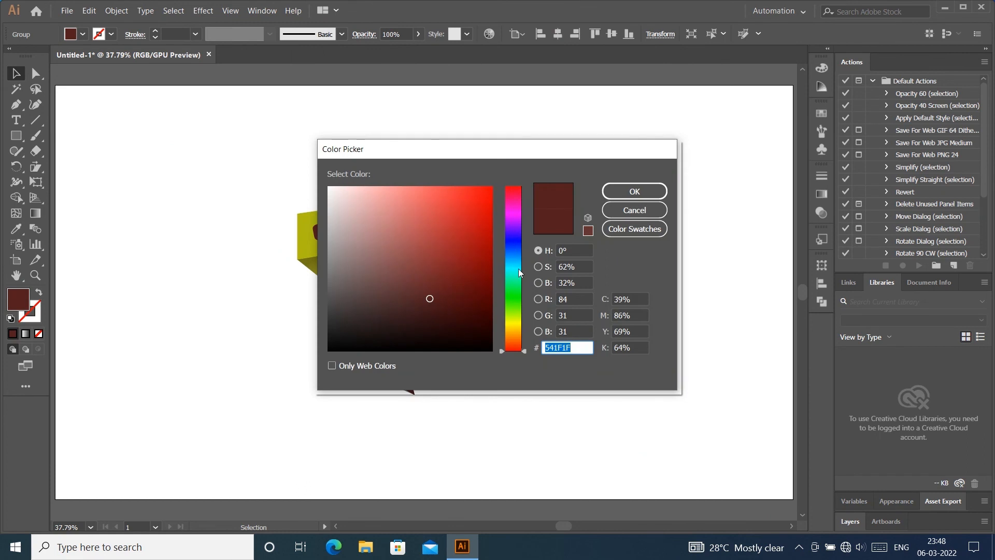
drag(520, 272, 515, 252)
click(463, 276)
click(635, 192)
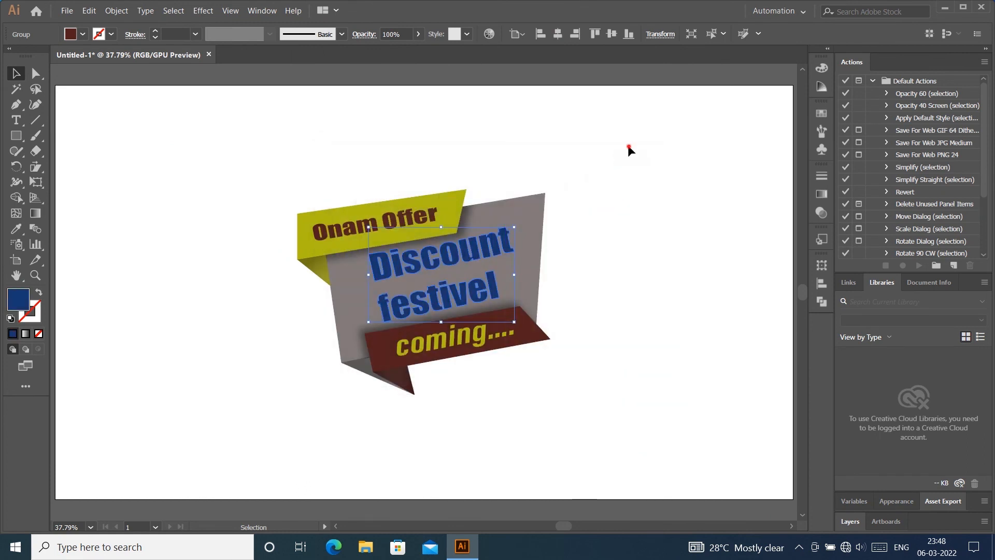
click(629, 150)
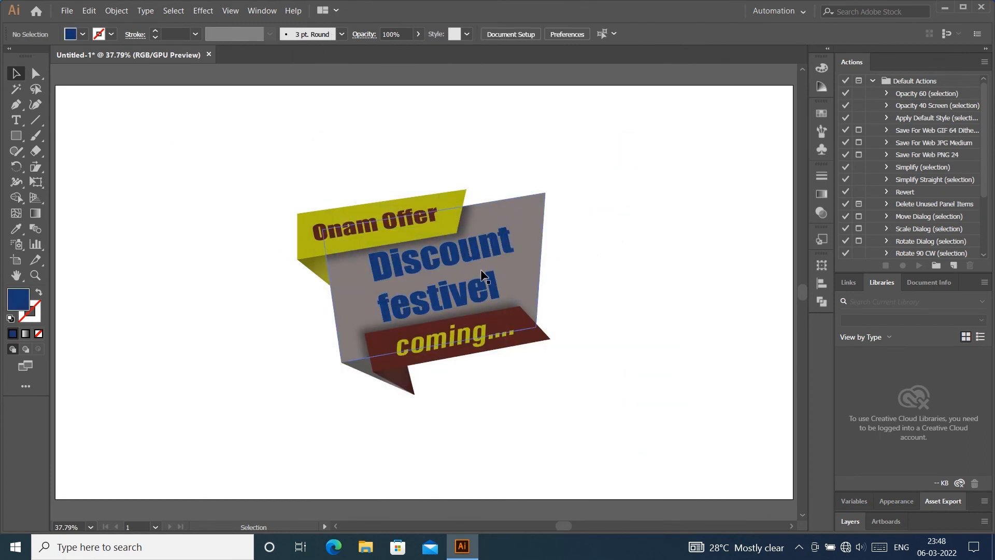
Undo the blue, maroon and olive colour changes so the expanded lettering is black again.
key(ctrl+z)
key(ctrl+z)
key(ctrl+z)
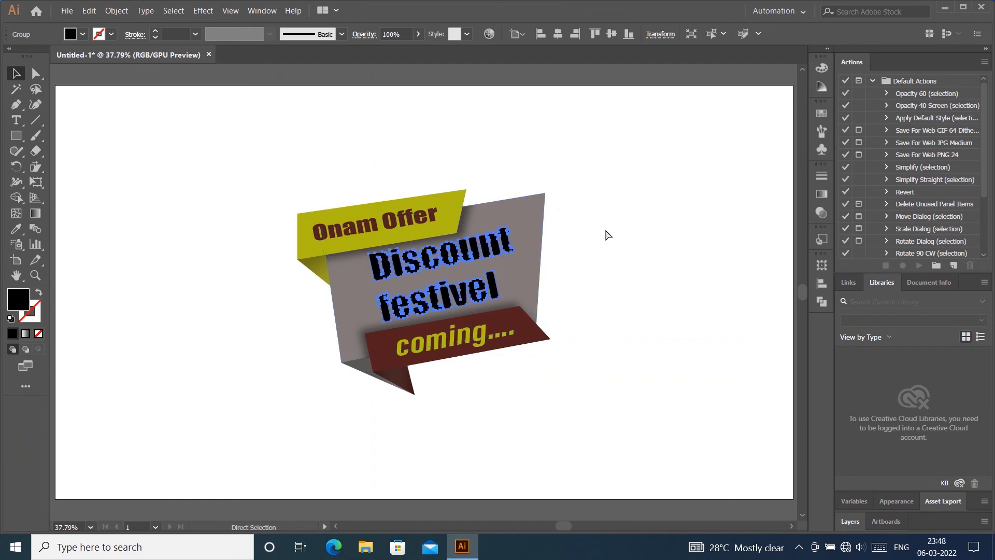
click(608, 229)
Isolate the expanded lettering group, select the "o" of "Discount", and exit isolation.
double_click(483, 265)
click(450, 254)
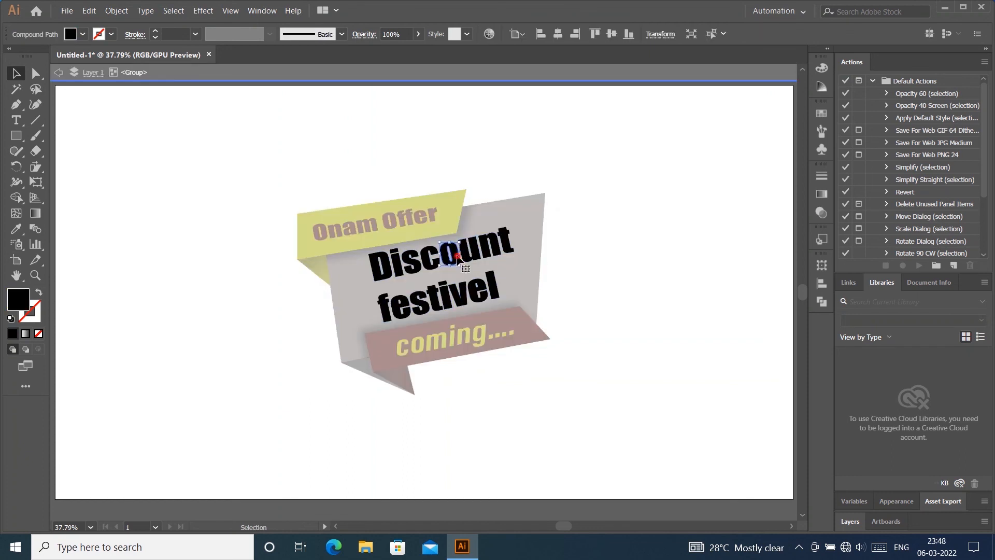
click(191, 95)
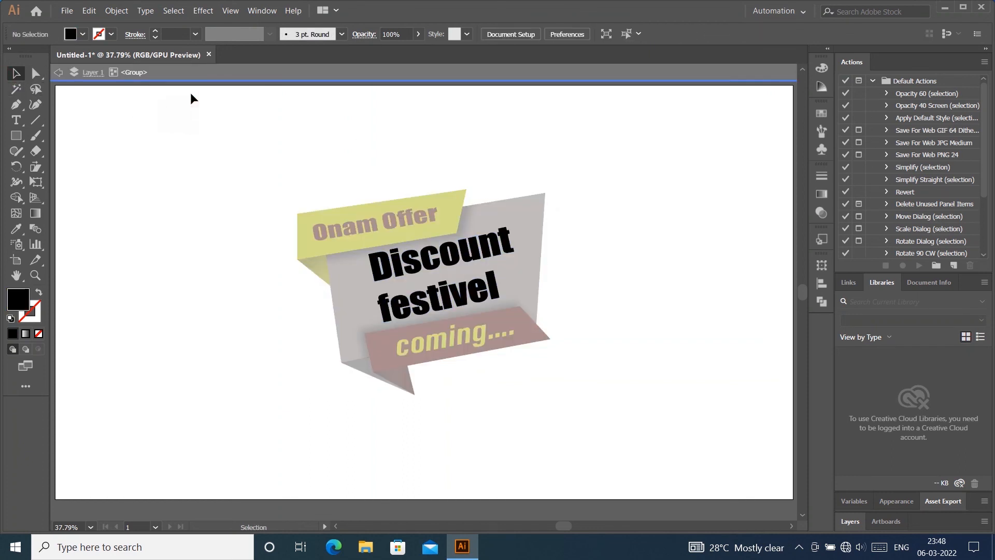
click(216, 71)
Undo the expansion of "Discount festivel" to restore it as live text.
click(462, 248)
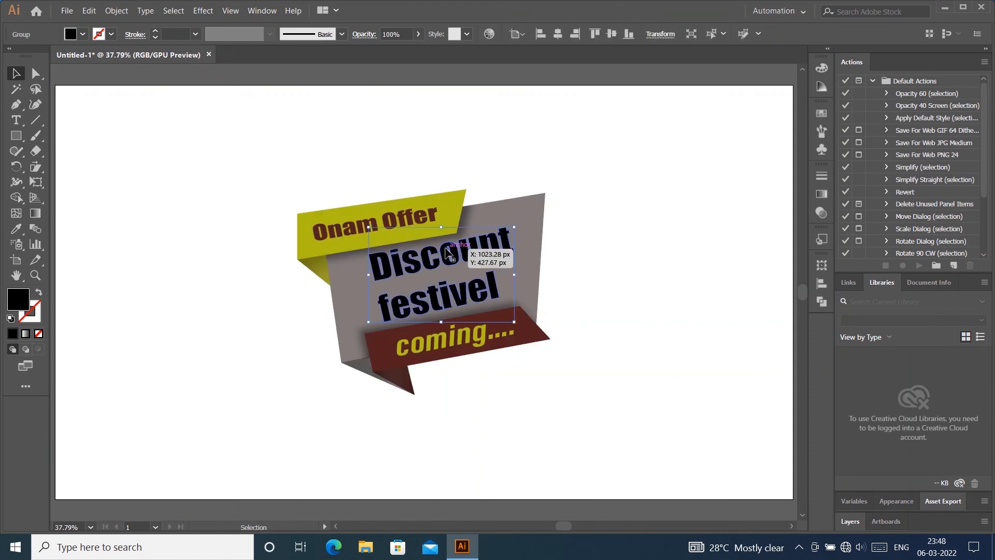
key(ctrl+z)
key(ctrl+z)
key(ctrl+z)
Set the tracking of the "Discount festivel" text to 30 and shift the text slightly left on the grey panel.
double_click(447, 254)
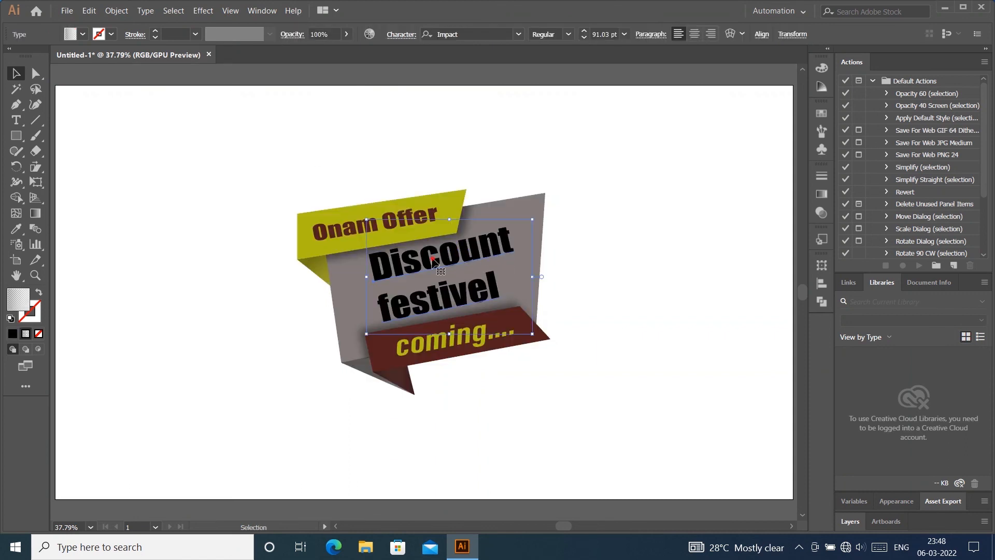
double_click(434, 262)
click(434, 261)
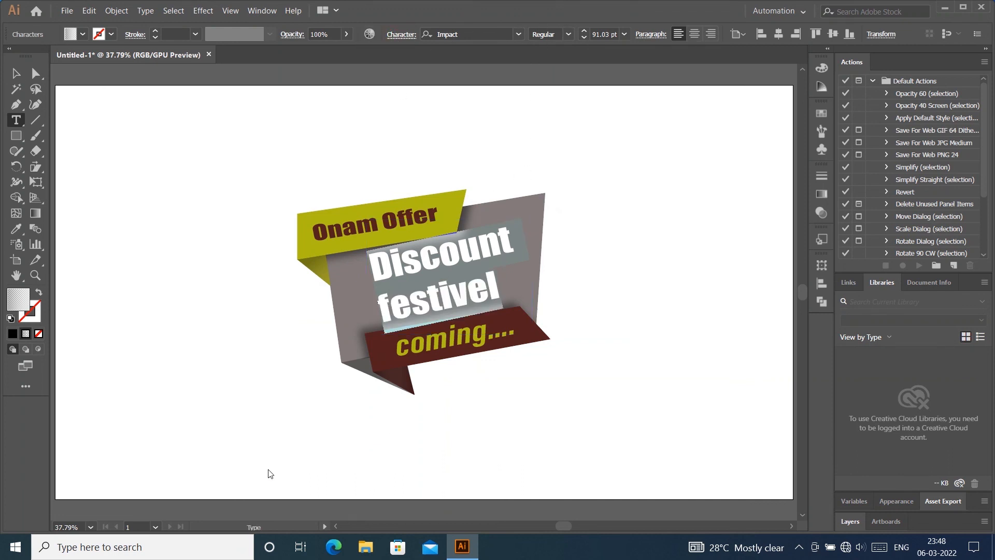
click(401, 34)
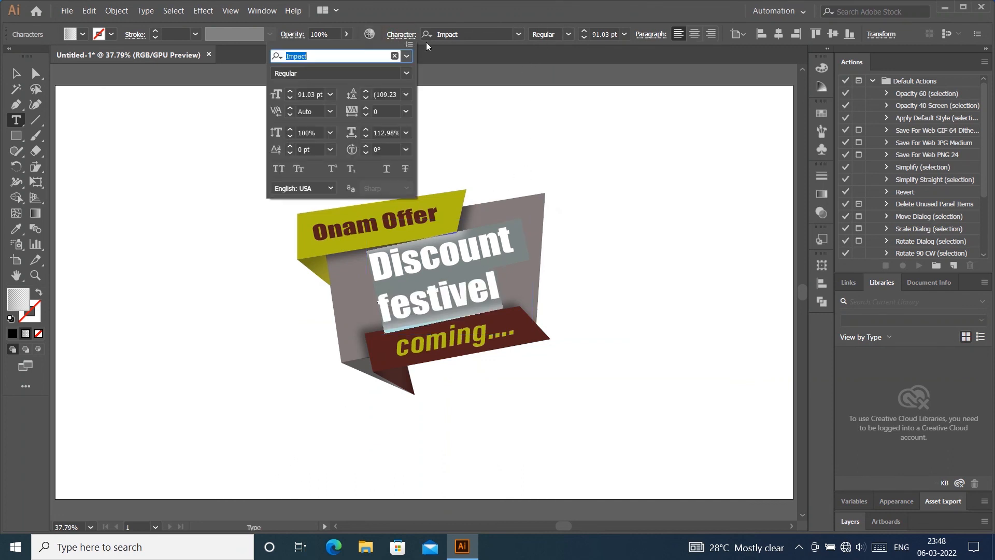
click(366, 108)
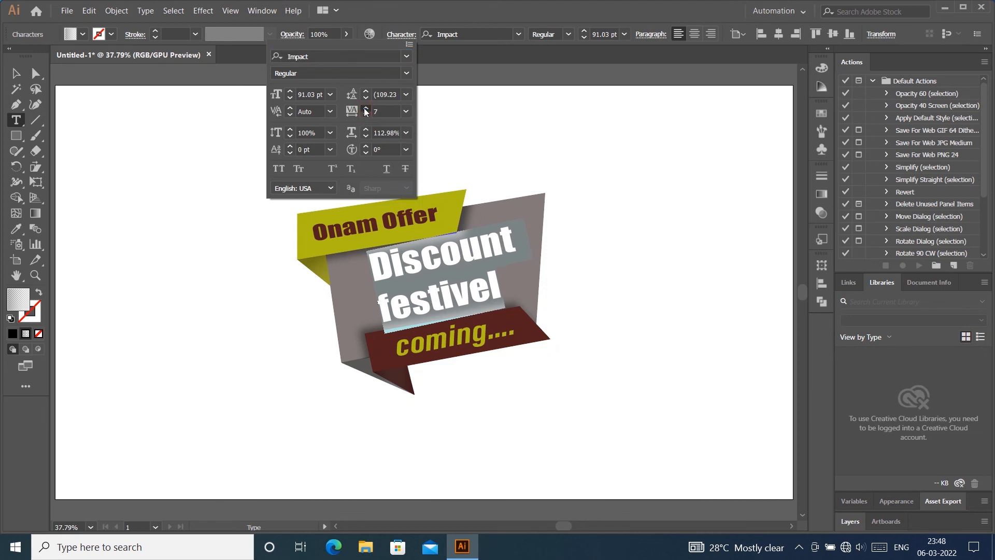
drag(365, 110, 364, 116)
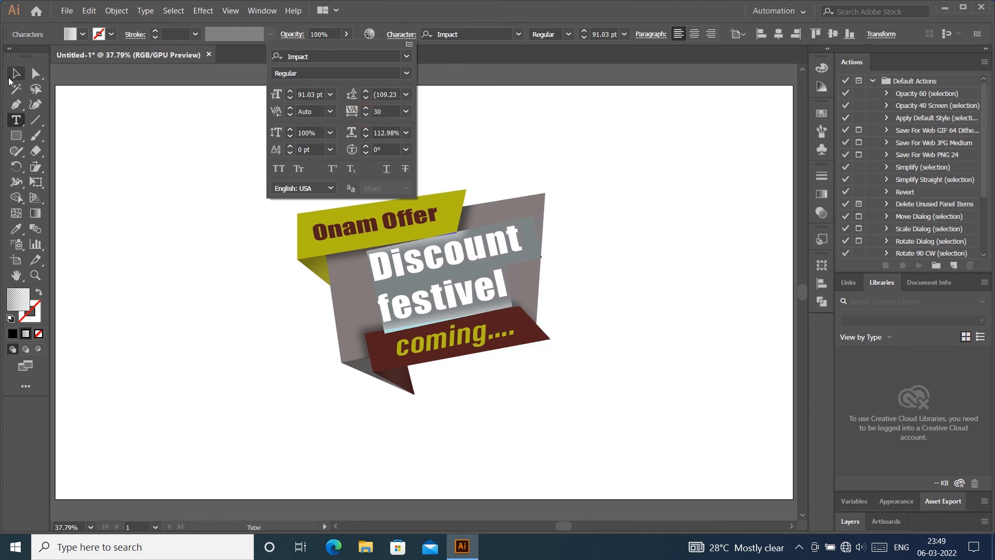
click(504, 157)
click(17, 71)
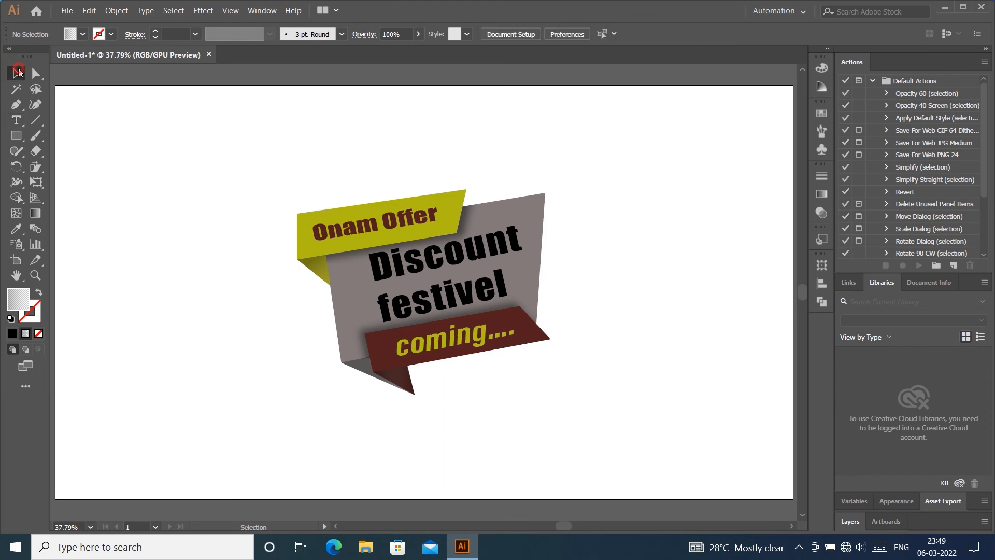
drag(500, 246, 490, 247)
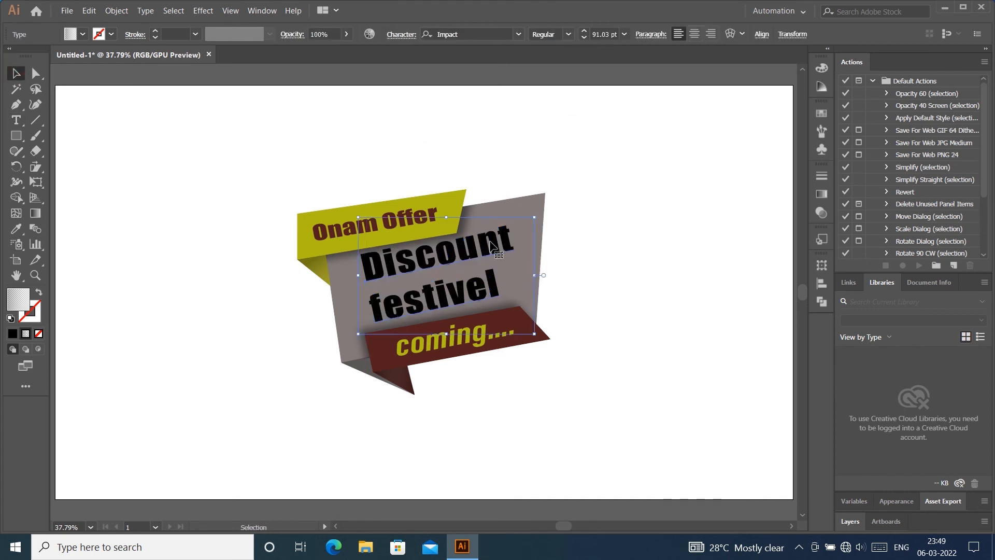
Capitalise the second word of the panel text so that it reads "Festivel".
double_click(383, 302)
double_click(382, 302)
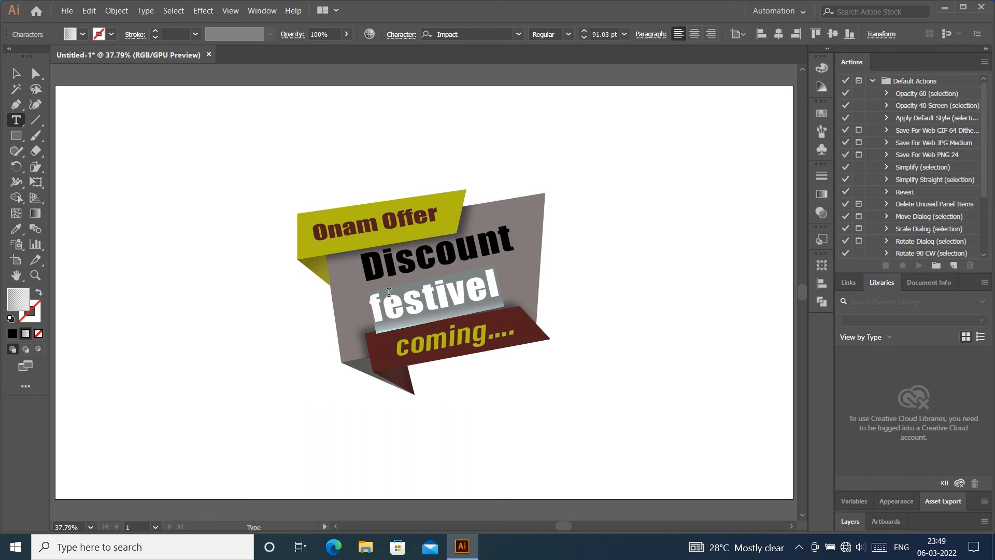
click(380, 296)
key(Delete)
text(F)
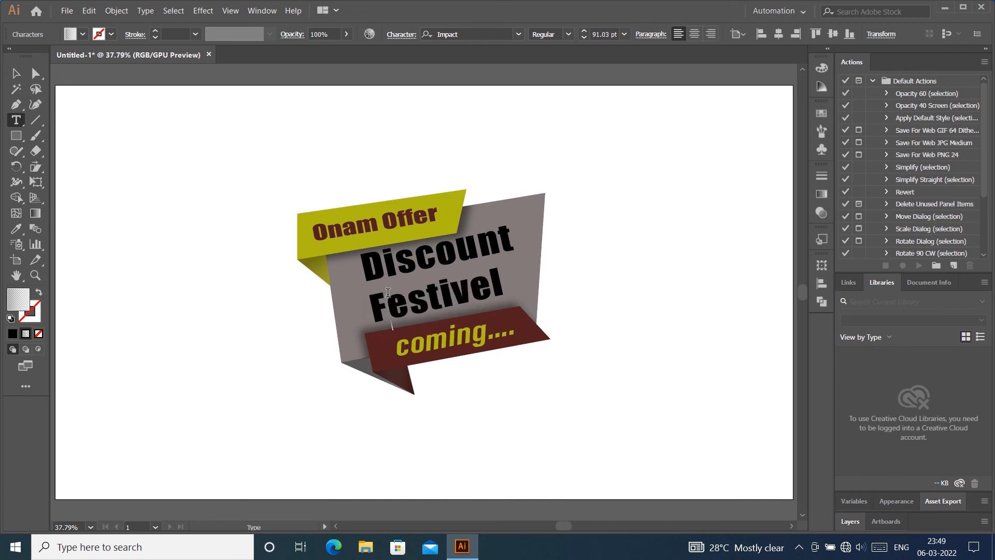
click(18, 74)
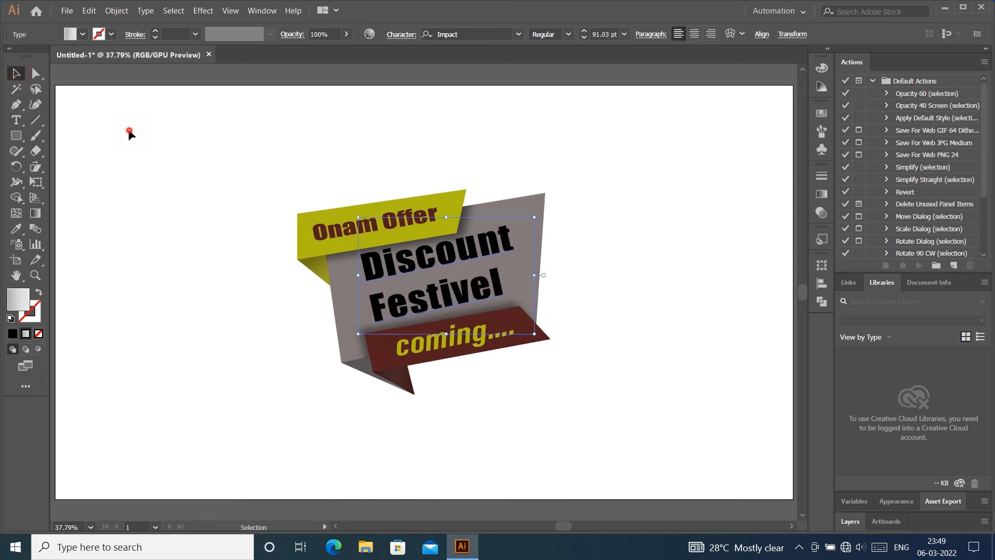
click(435, 266)
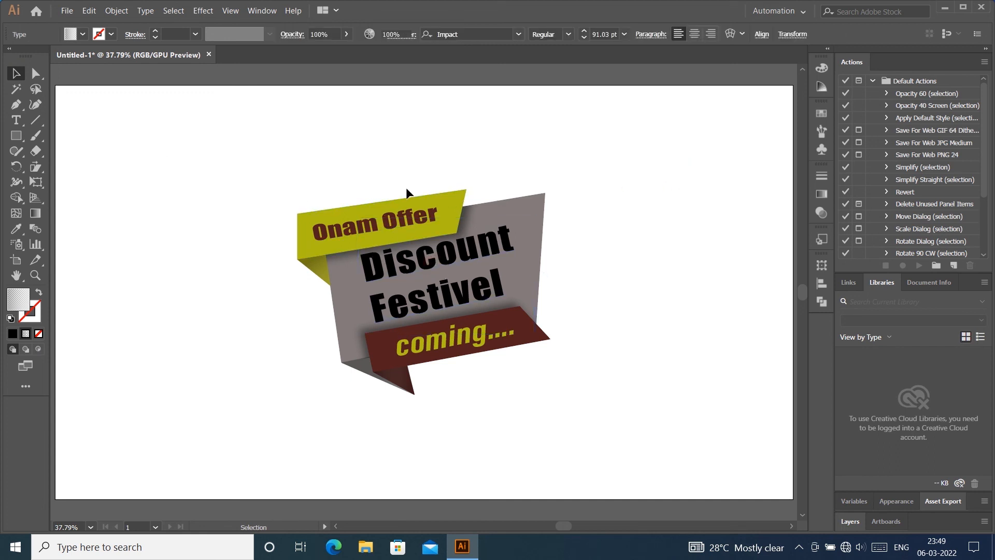
Group all the banner artwork and lettering together, and deselect the group.
click(277, 142)
drag(459, 257, 629, 432)
right_click(494, 345)
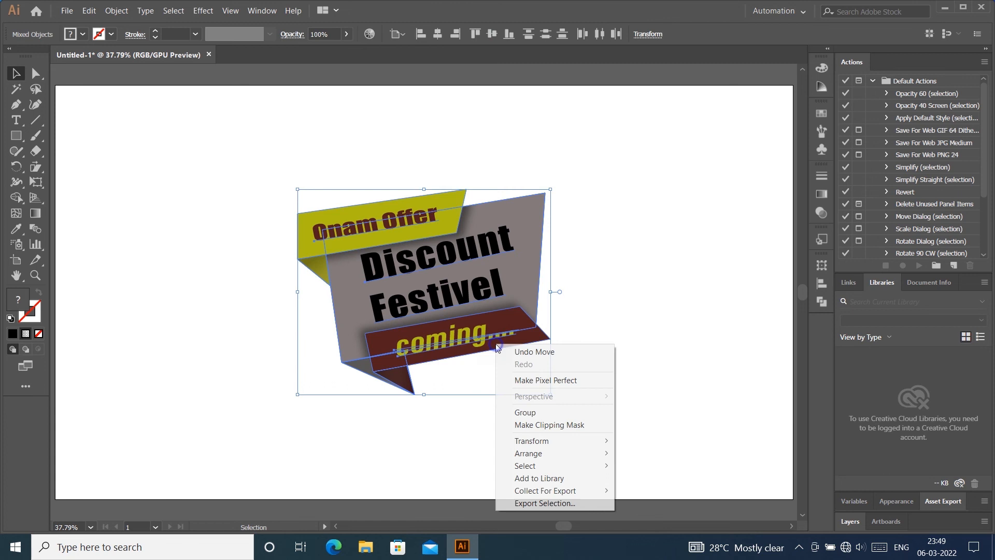
click(524, 413)
click(607, 260)
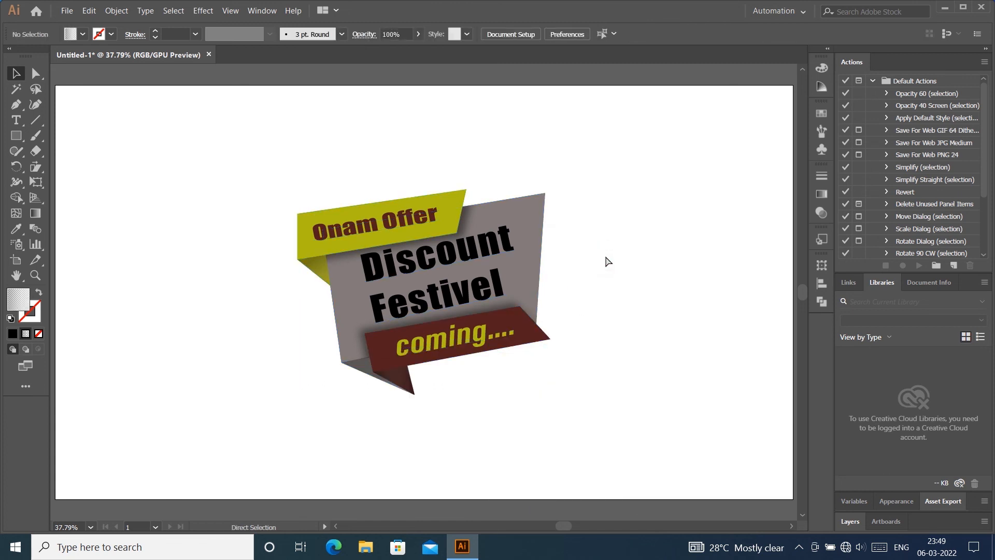